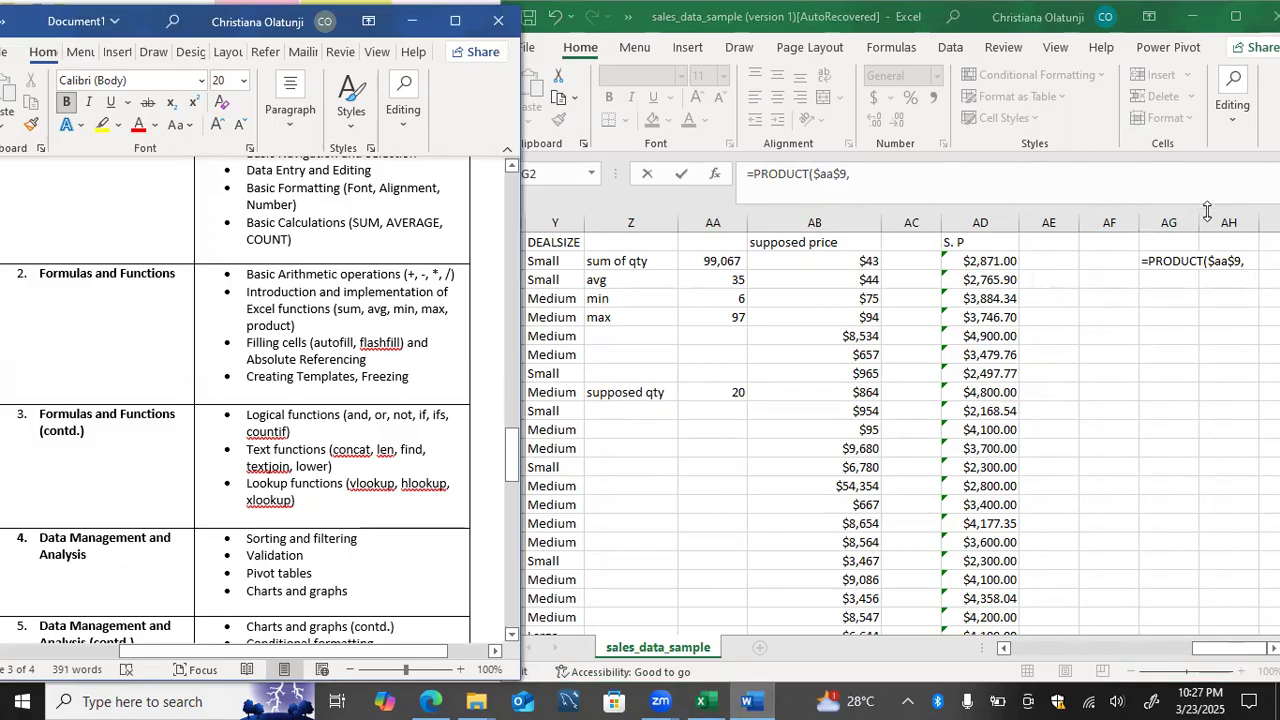
Step: Complete the formula in AG2 as =PRODUCT($AA$9, AB2) and fill it down through AG16
{"action": "left_click", "coordinate": [1249, 258]}
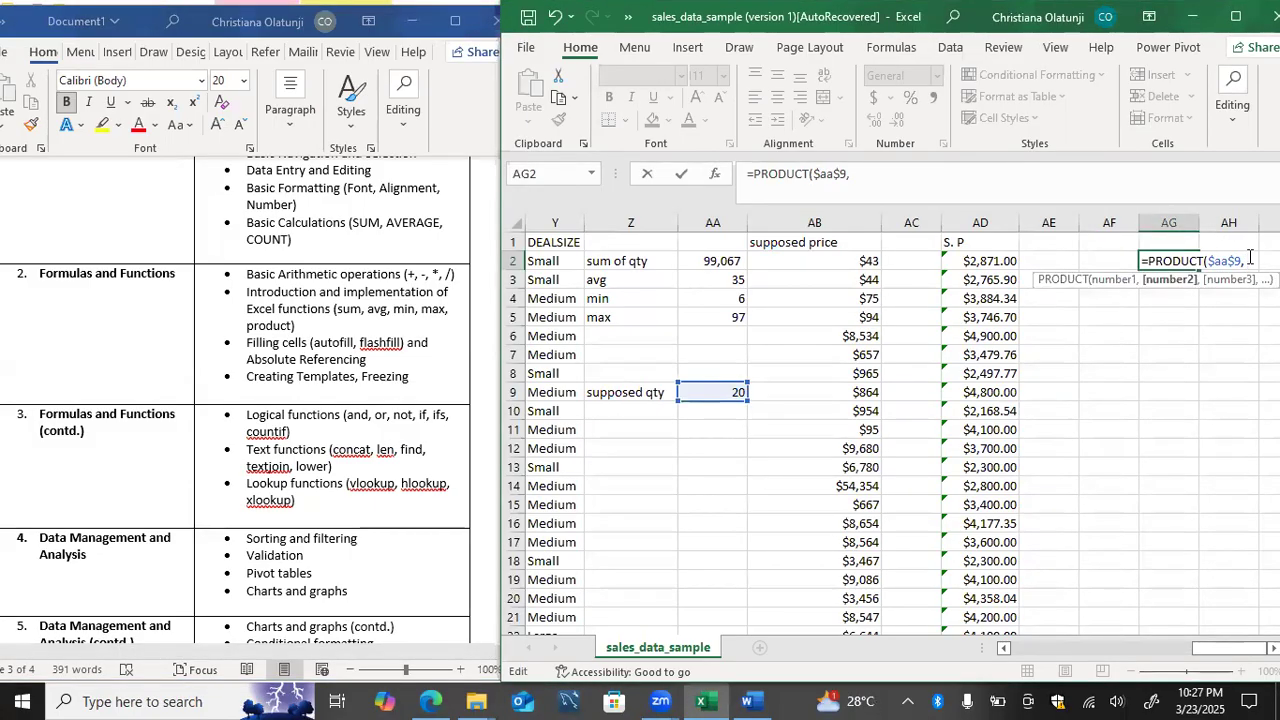
{"action": "left_click", "coordinate": [871, 261]}
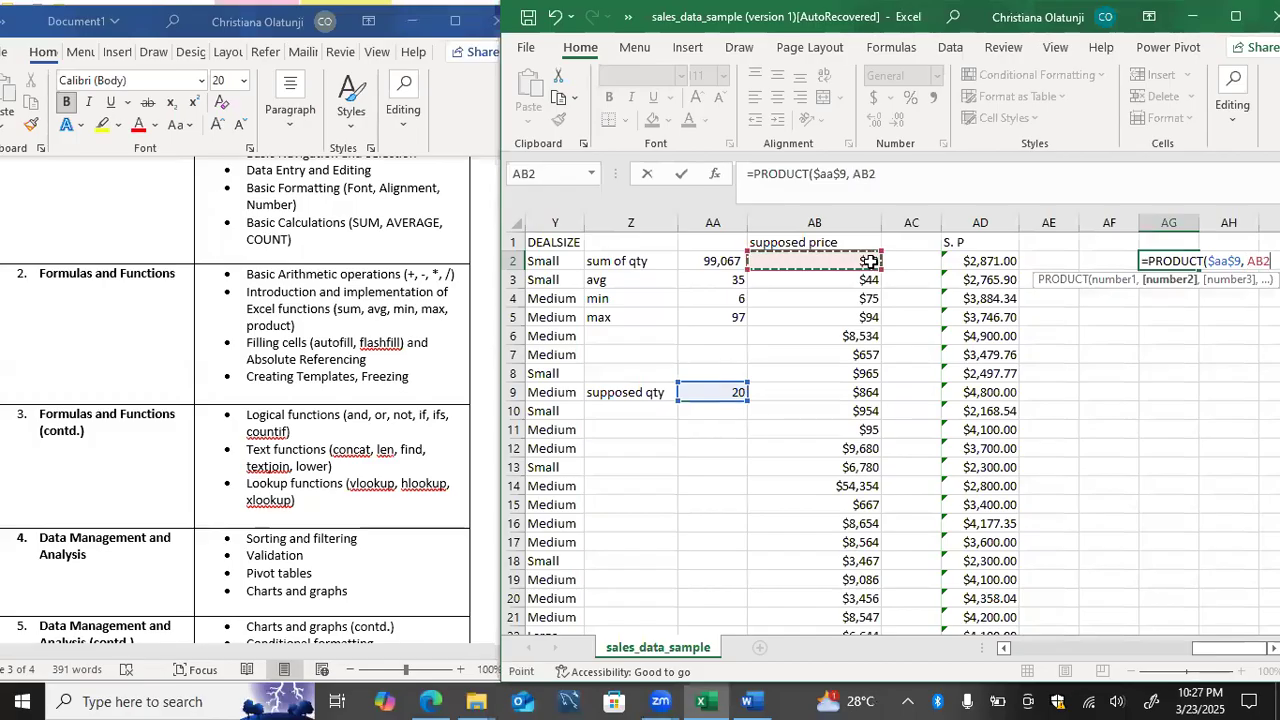
{"action": "type", "text": ")"}
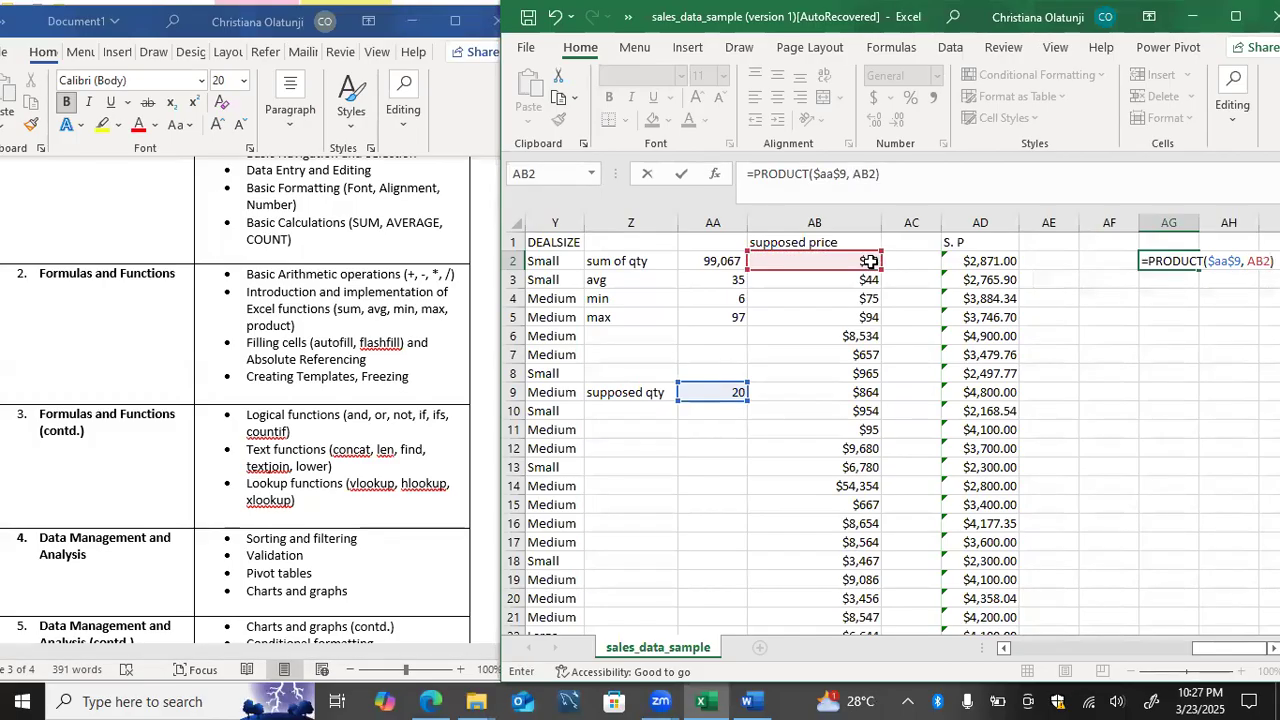
{"action": "key", "text": "Return"}
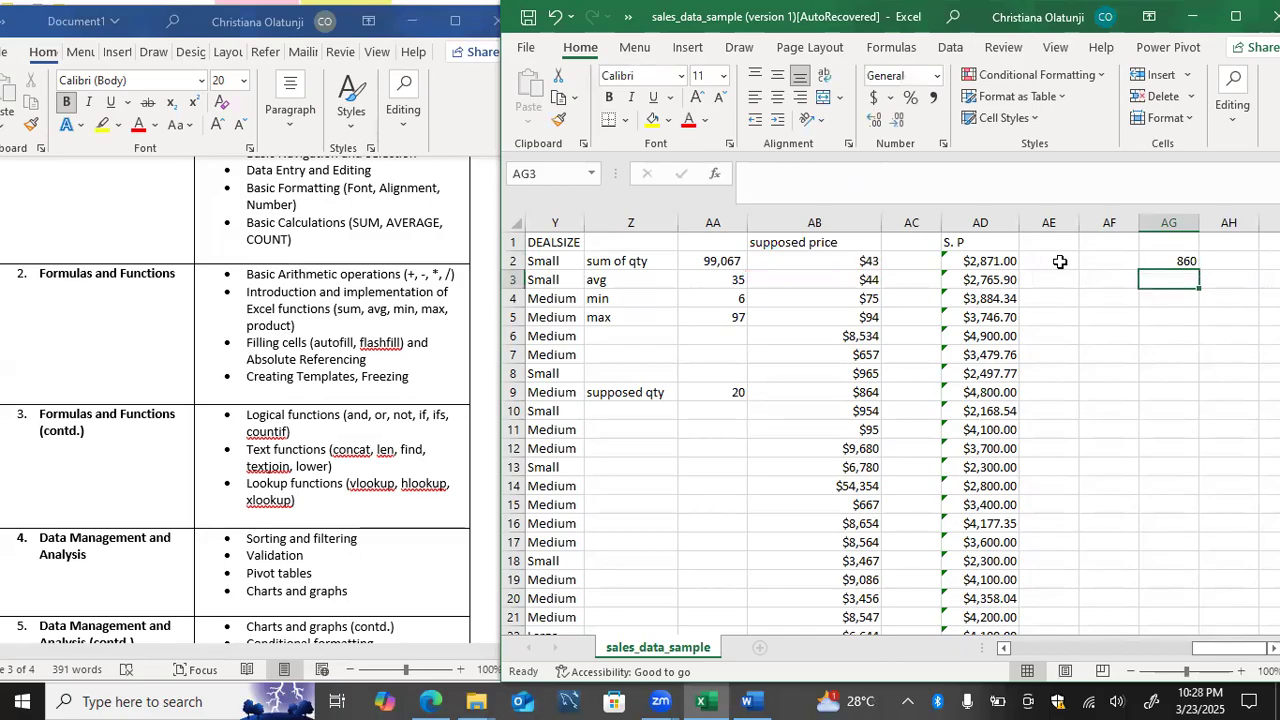
{"action": "left_click", "coordinate": [1150, 261]}
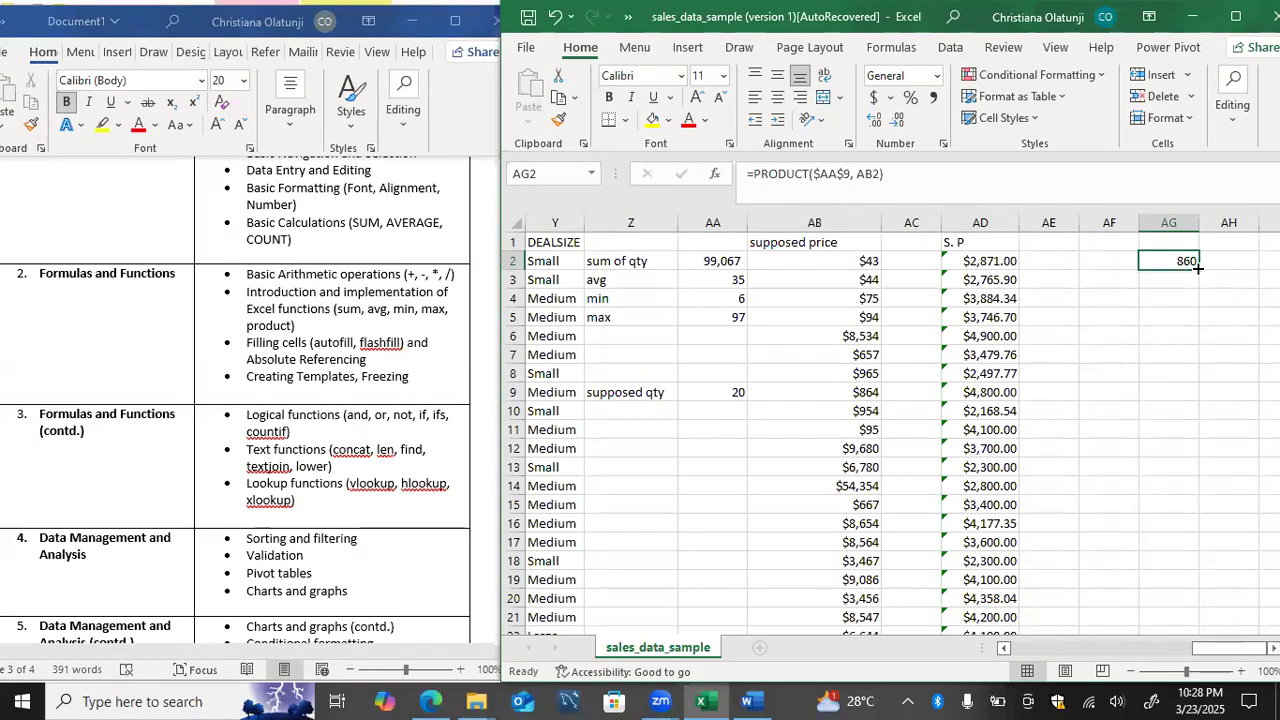
{"action": "left_click_drag", "start_coordinate": [1199, 268], "coordinate": [1198, 535]}
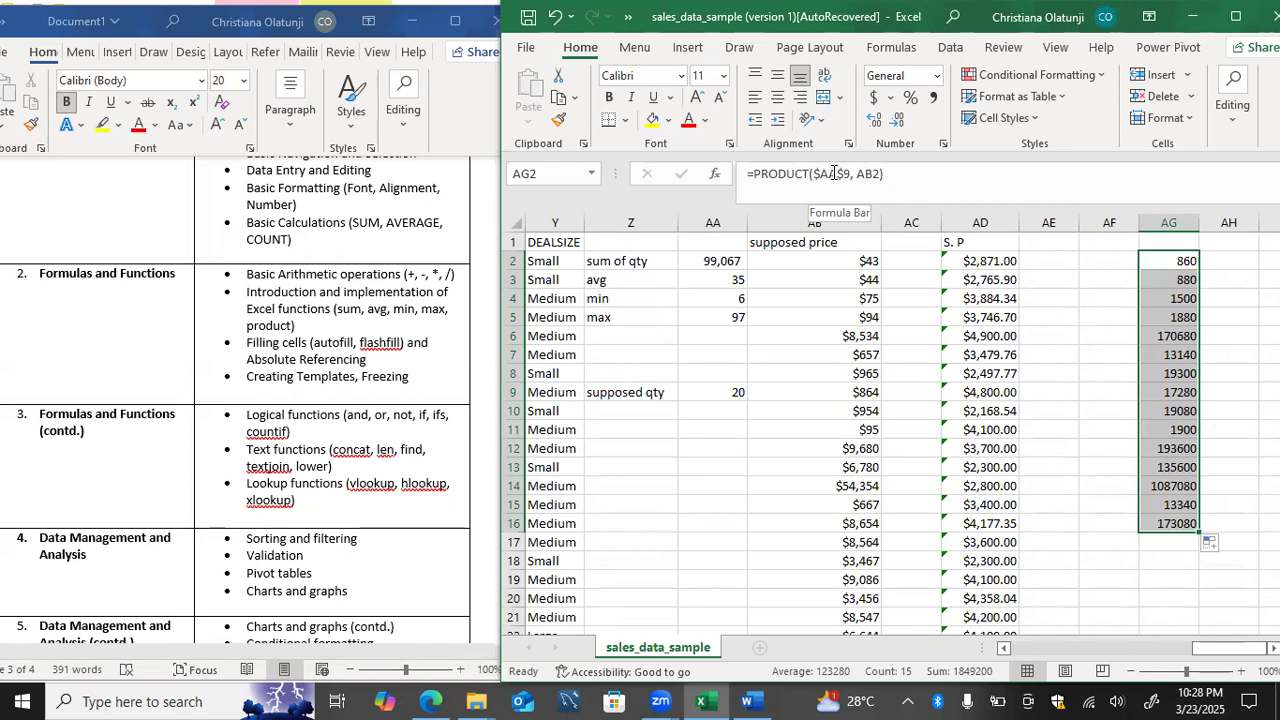
Step: Examine the supposed quantity cell AA9 and the references used in the AG2 formula
{"action": "left_click", "coordinate": [717, 392]}
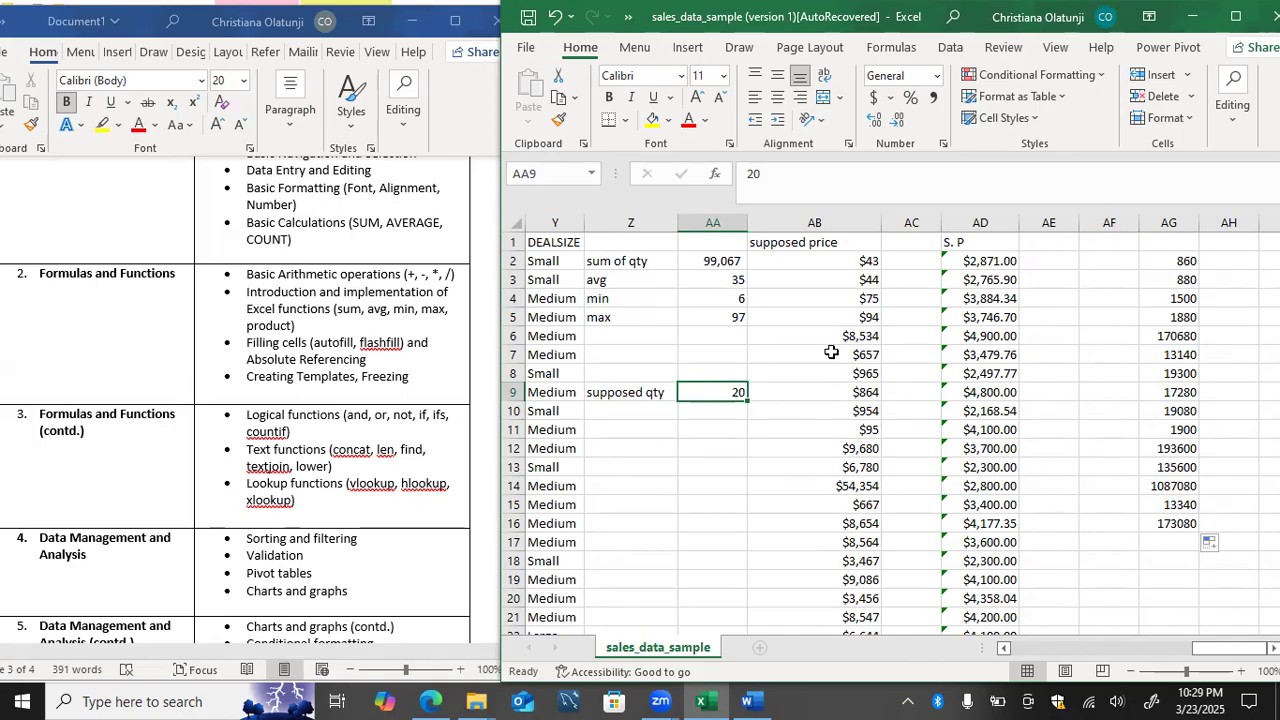
{"action": "left_click", "coordinate": [1159, 261]}
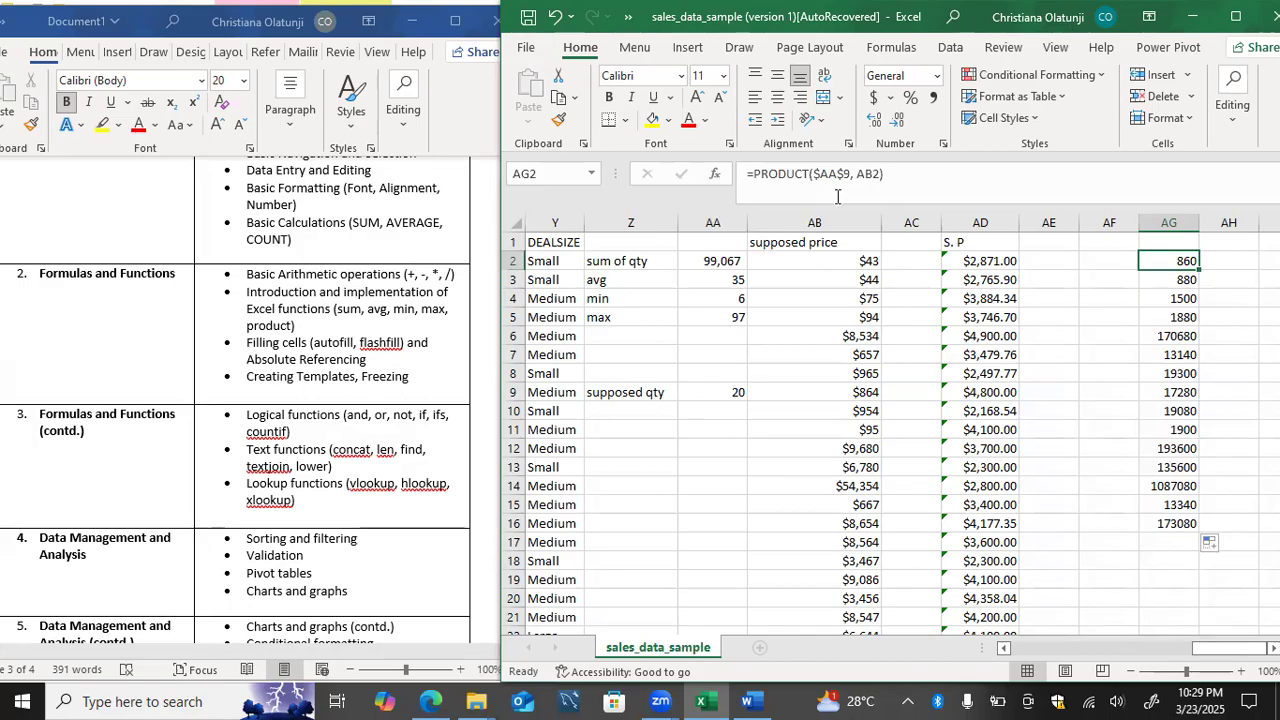
{"action": "left_click_drag", "start_coordinate": [856, 174], "coordinate": [881, 173]}
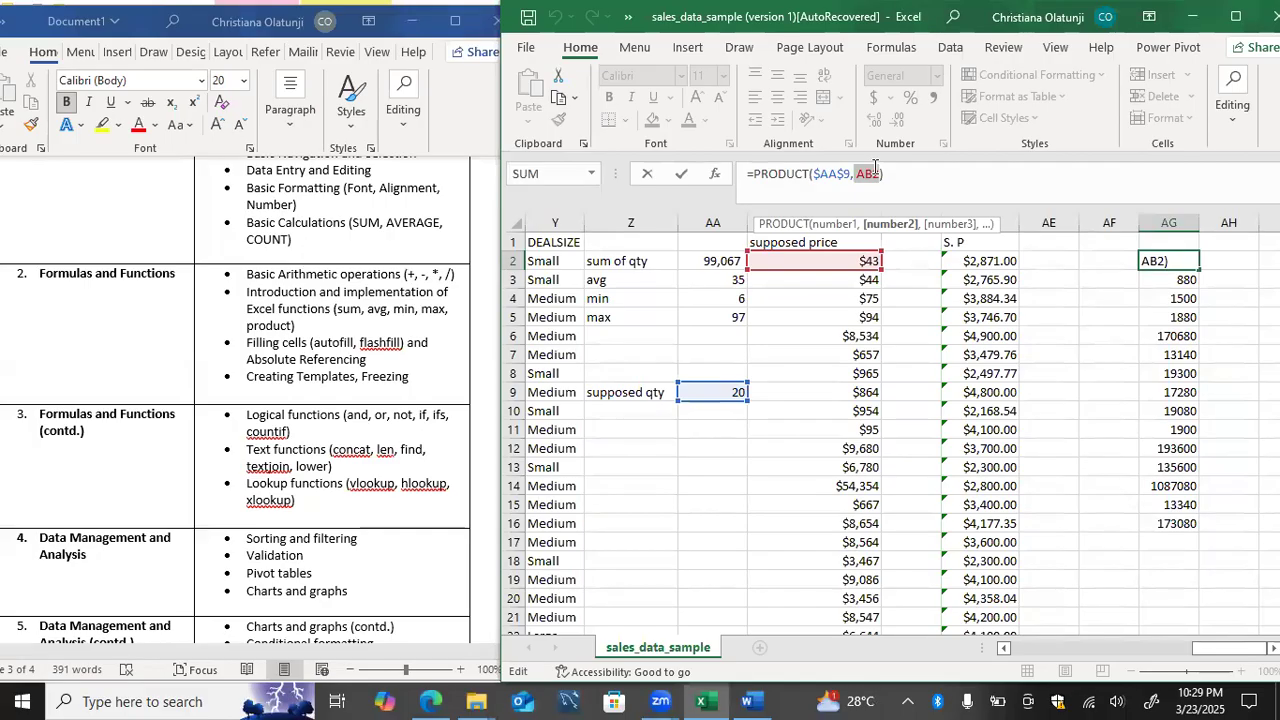
{"action": "left_click", "coordinate": [1152, 299]}
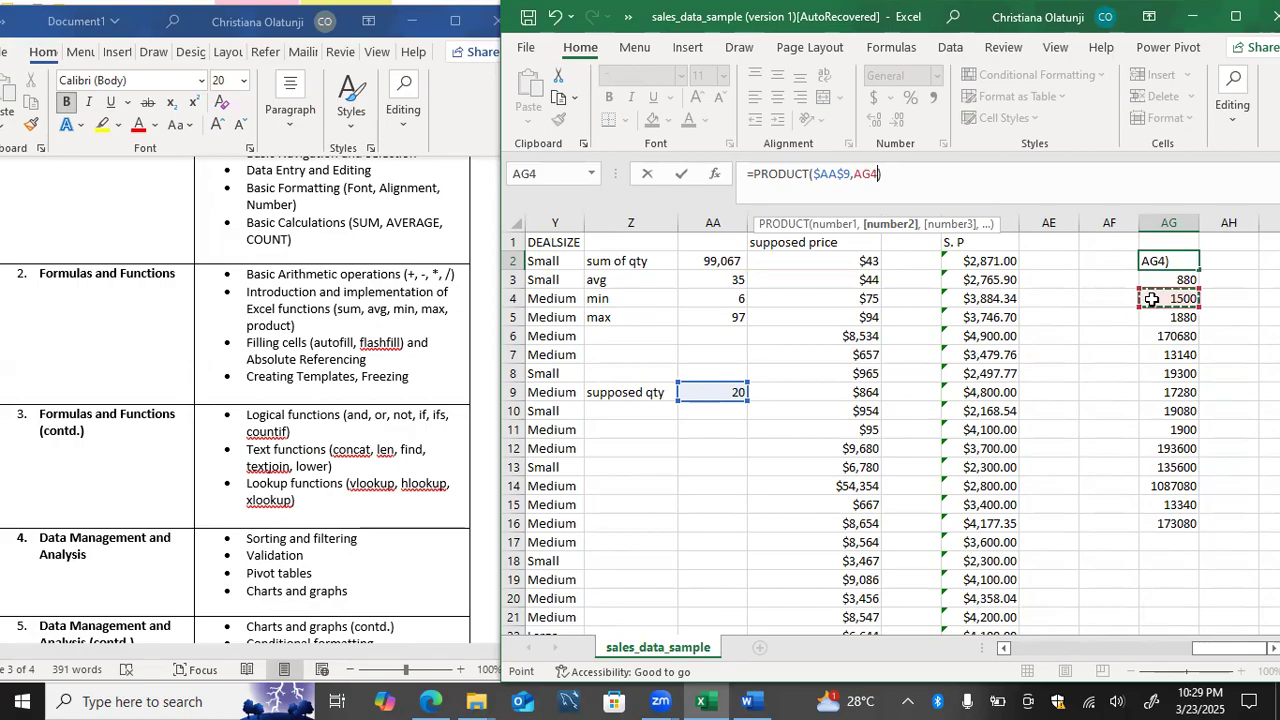
{"action": "key", "text": "ctrl+z"}
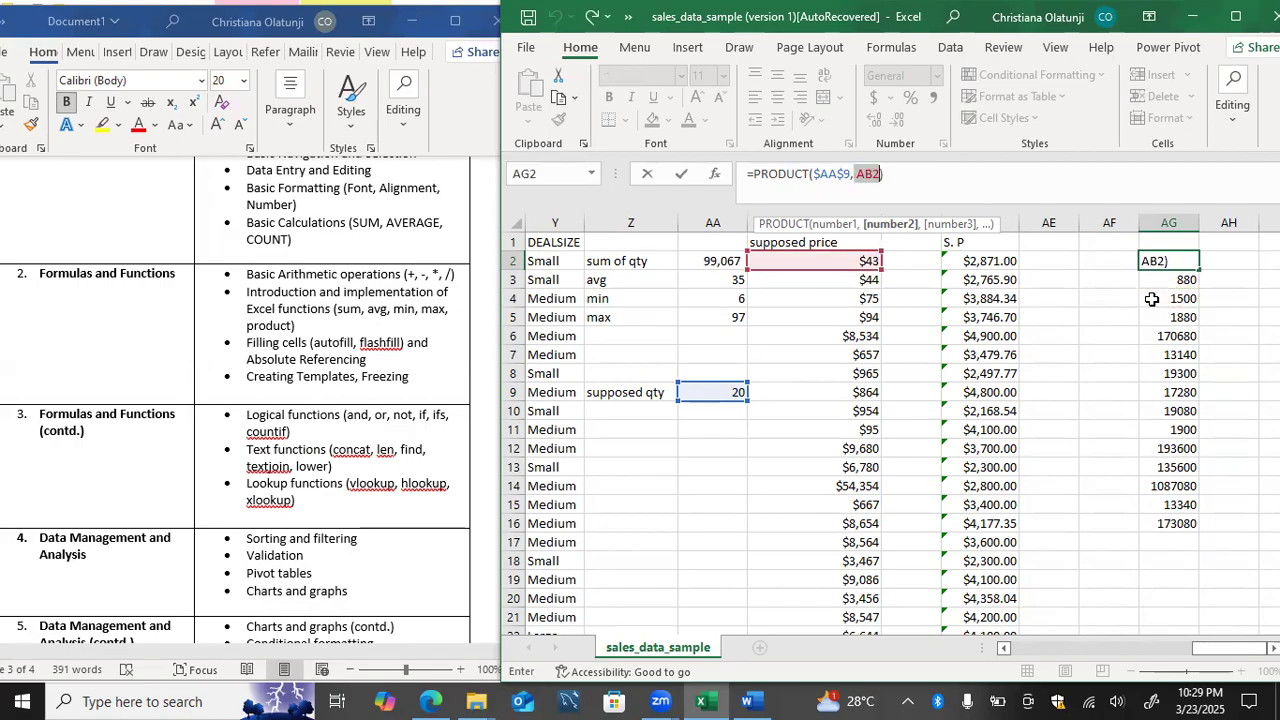
{"action": "left_click", "coordinate": [1206, 260]}
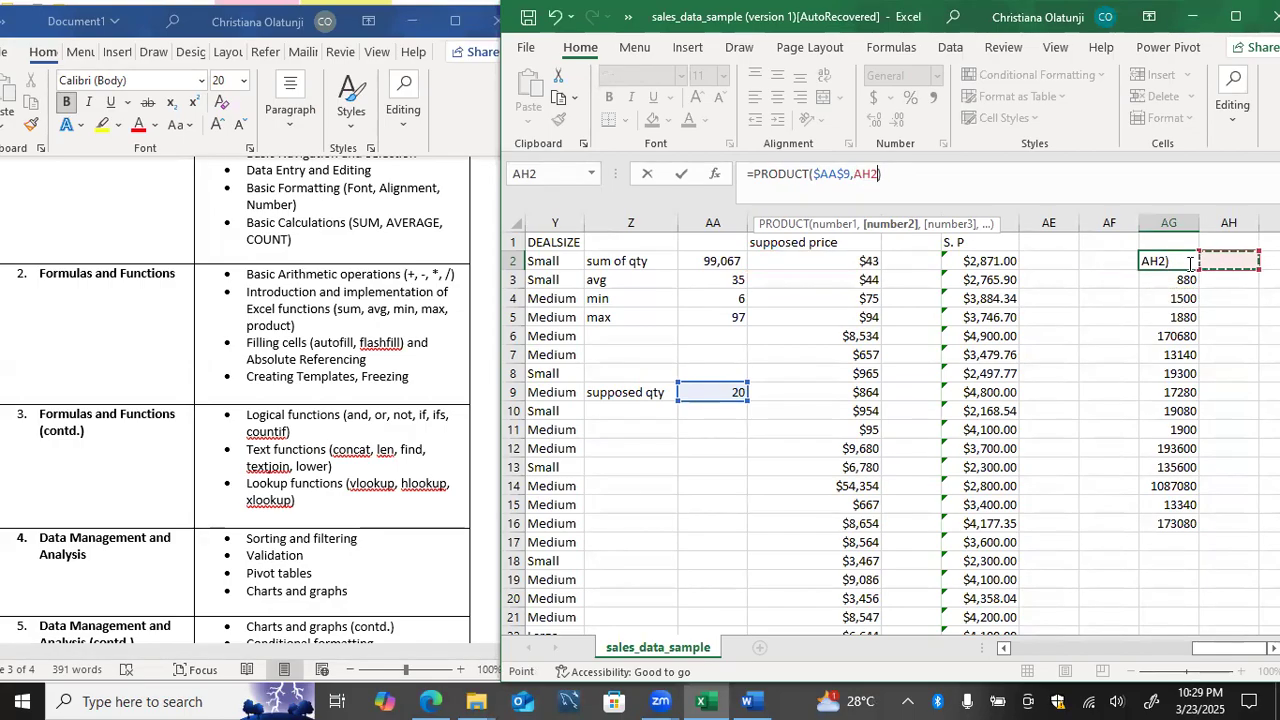
{"action": "key", "text": "ctrl+z"}
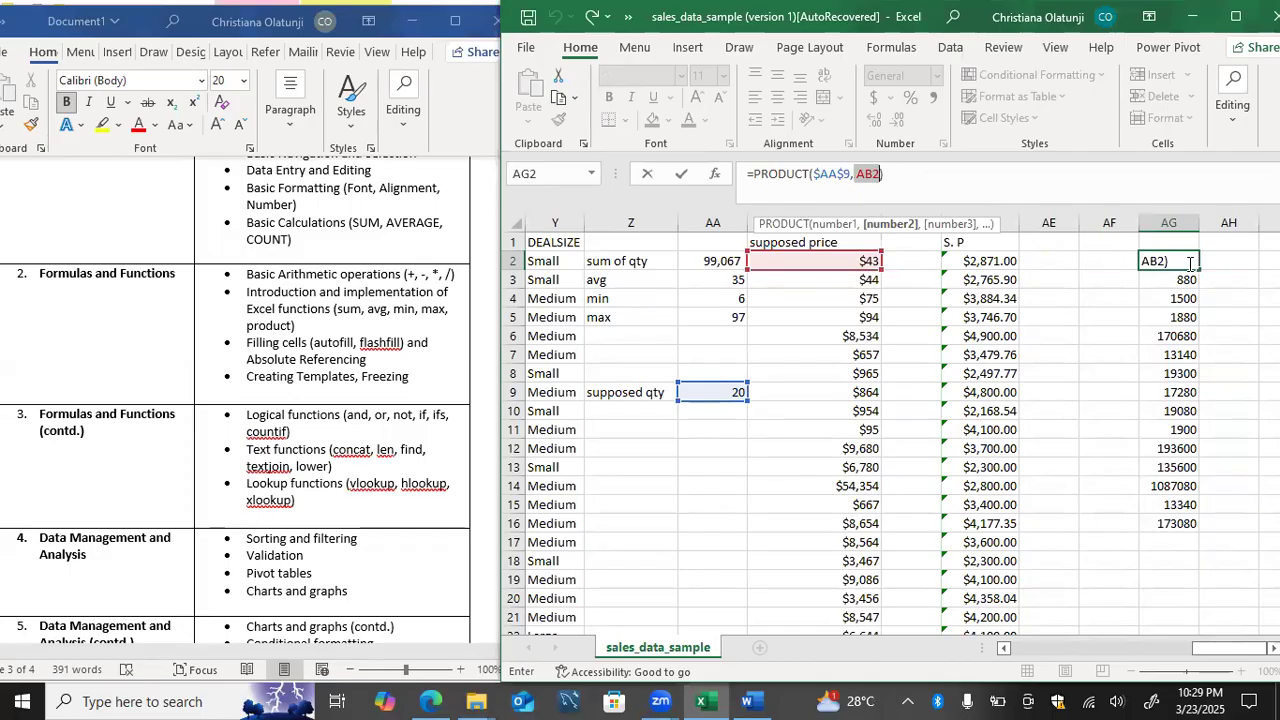
{"action": "key", "text": "Return"}
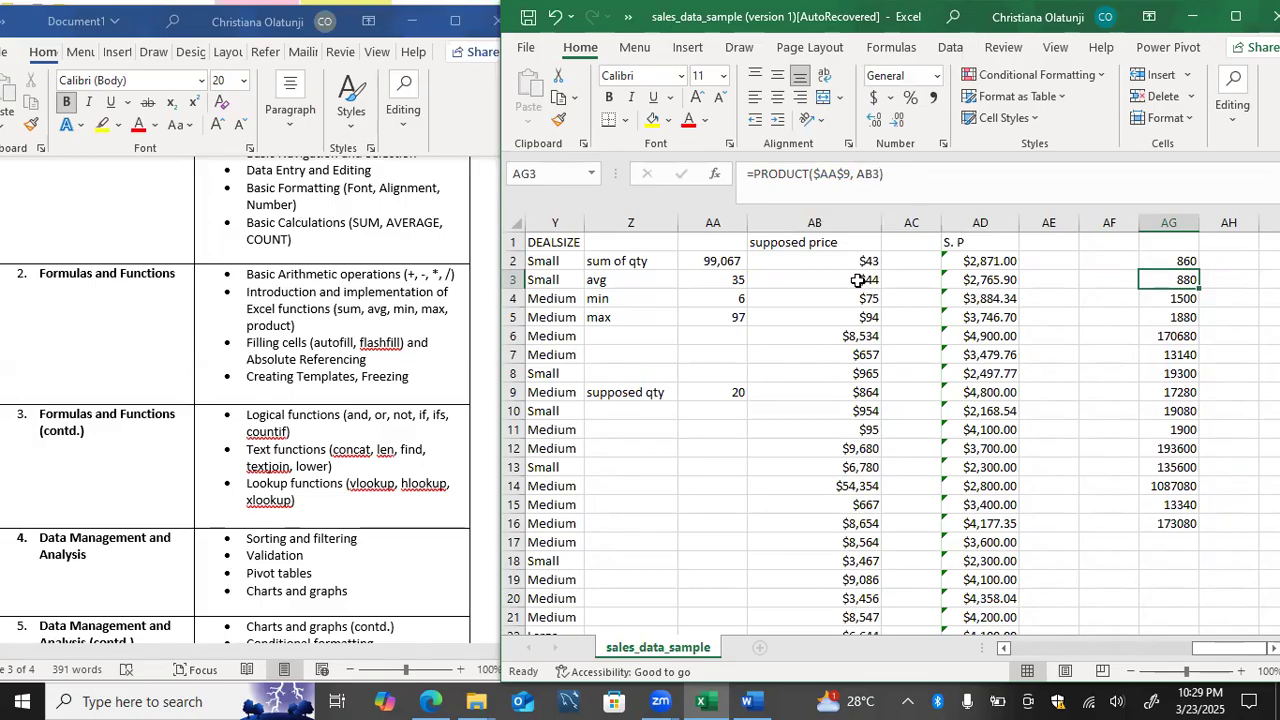
{"action": "left_click", "coordinate": [840, 235]}
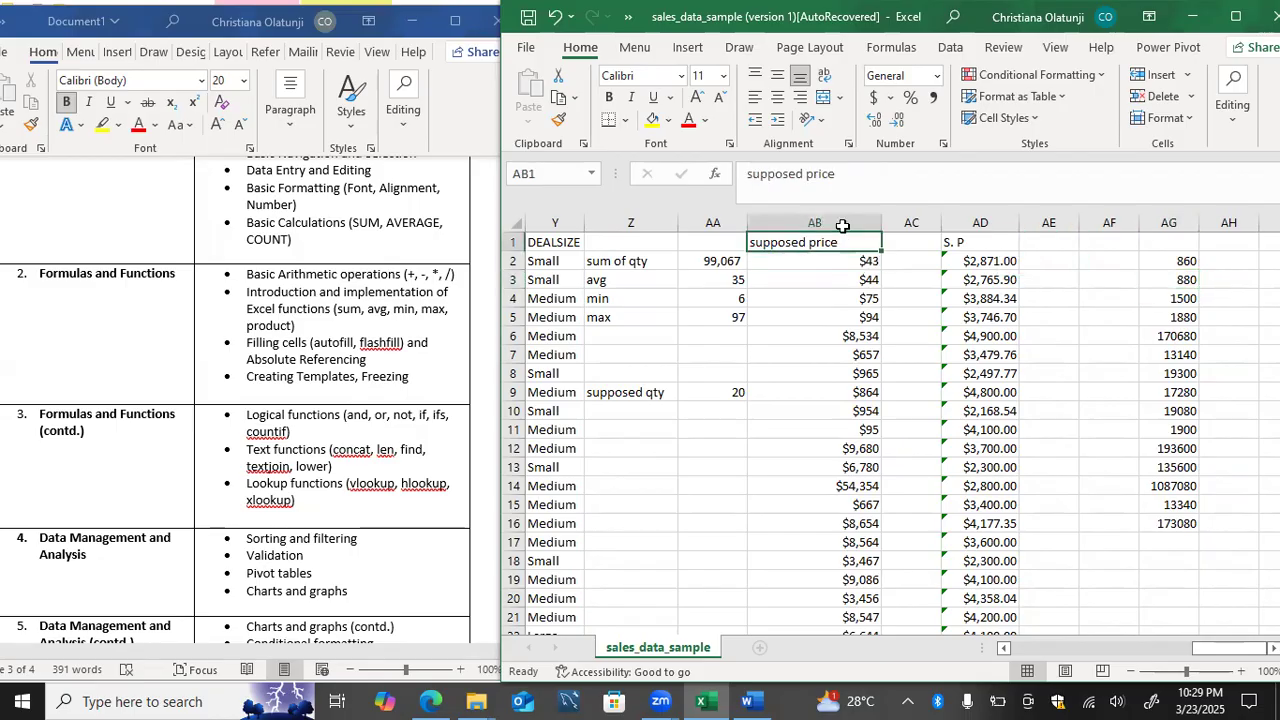
{"action": "left_click_drag", "start_coordinate": [842, 234], "coordinate": [850, 377]}
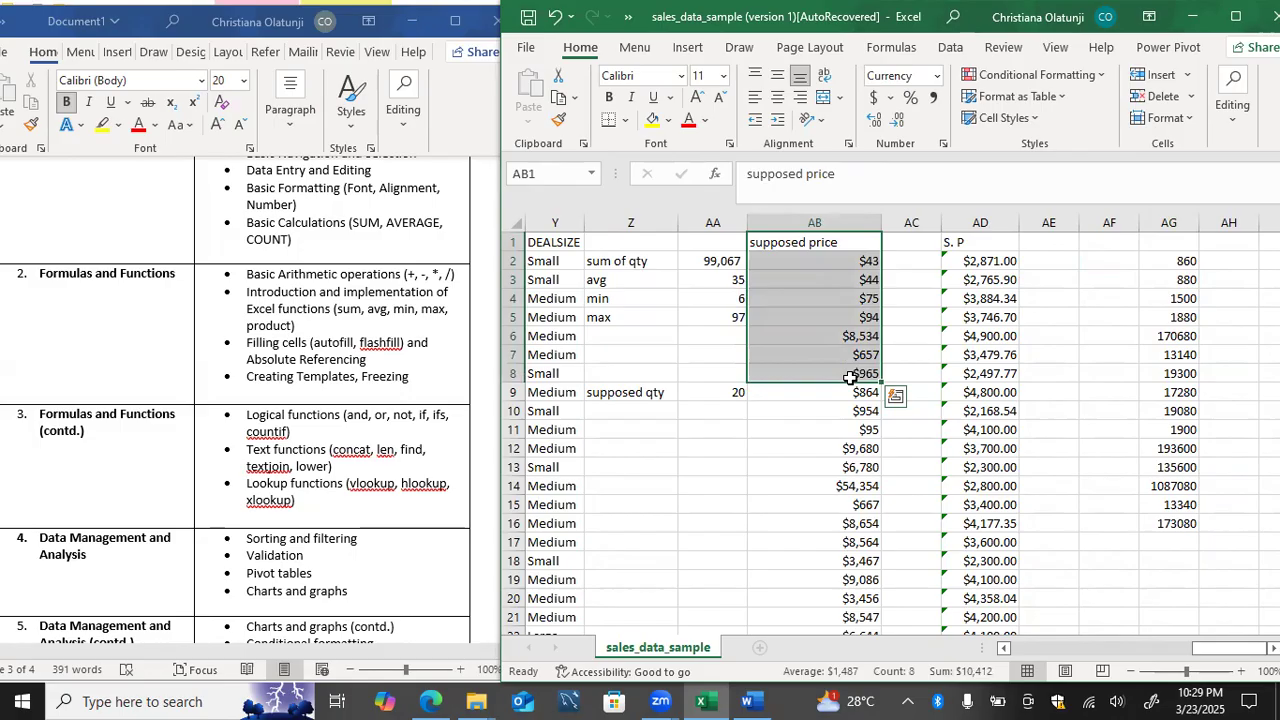
{"action": "left_click", "coordinate": [718, 393]}
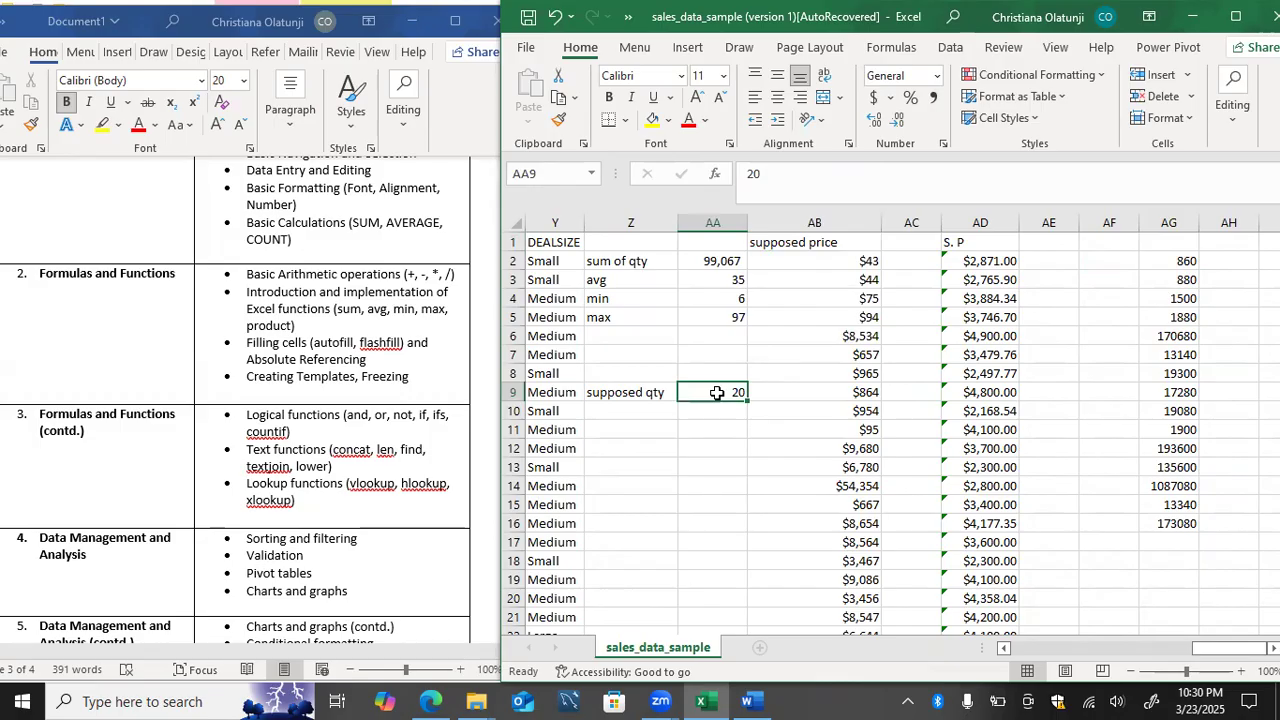
Step: Rename the header in AB1 to "Product price"
{"action": "mouse_move", "coordinate": [808, 262]}
{"action": "left_mouse_down"}
{"action": "mouse_move", "coordinate": [801, 425]}
{"action": "mouse_move", "coordinate": [814, 243]}
{"action": "mouse_move", "coordinate": [801, 260]}
{"action": "left_mouse_up"}
{"action": "double_click", "coordinate": [793, 241]}
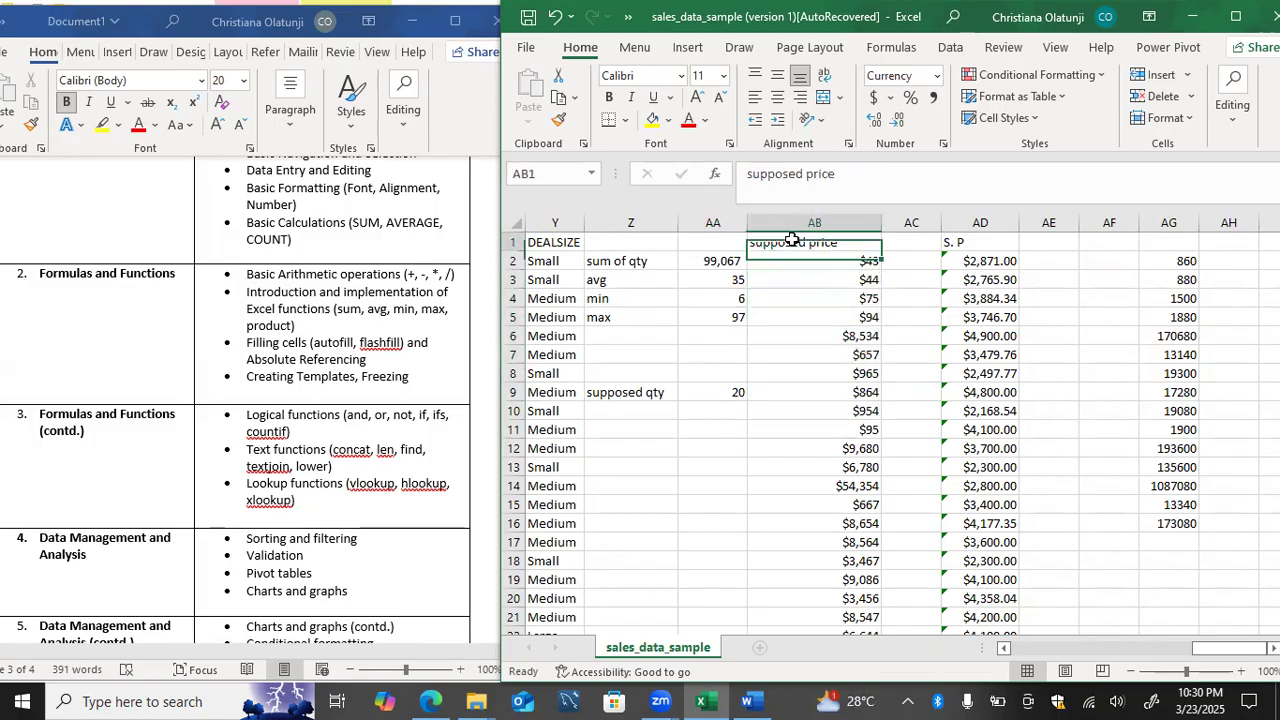
{"action": "double_click", "coordinate": [795, 241]}
{"action": "type", "text": "Product"}
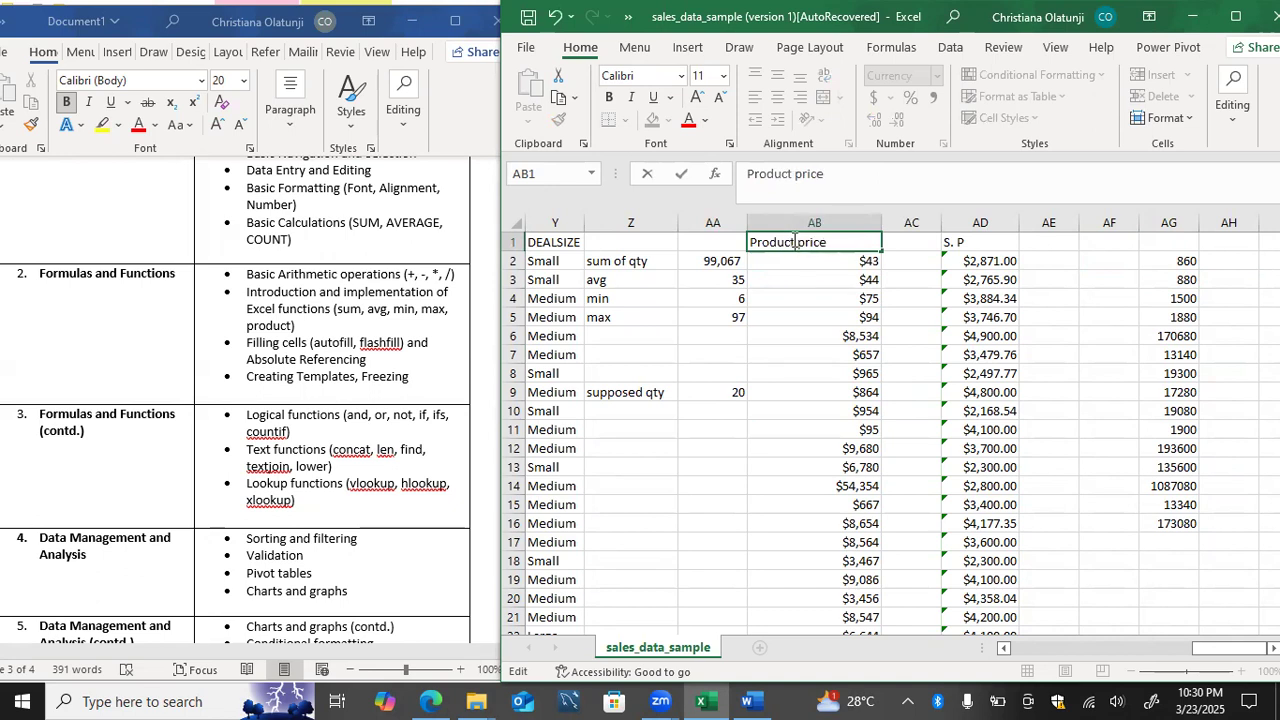
{"action": "key", "text": "Return"}
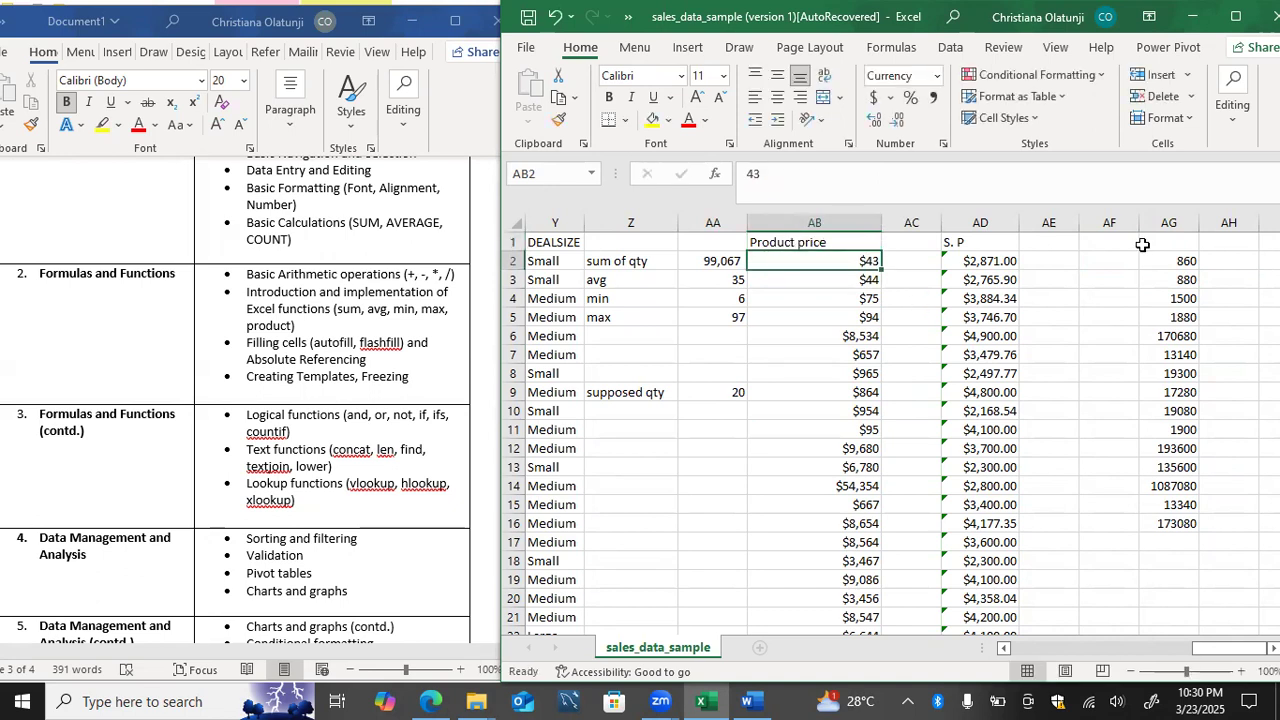
Step: Enter the header "Supposed price" in AG1 and widen column AG to fit it
{"action": "left_click", "coordinate": [1166, 241]}
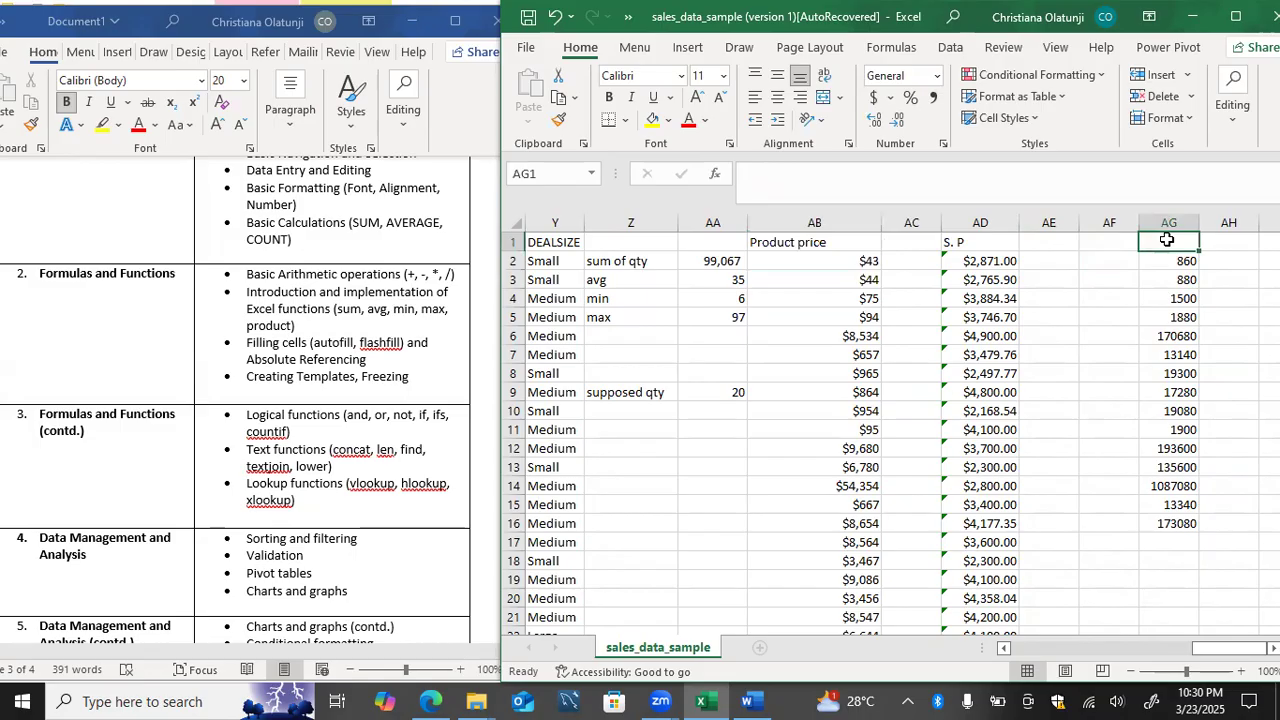
{"action": "type", "text": "Suppos"}
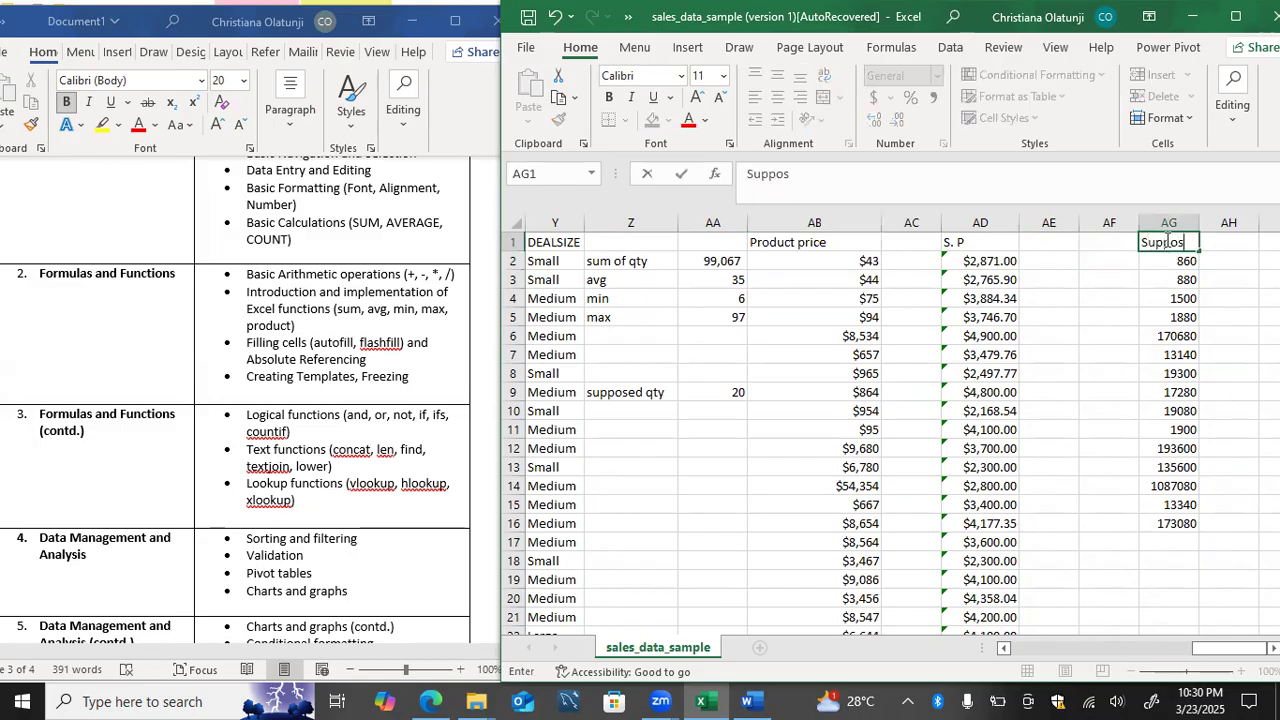
{"action": "type", "text": "ed price"}
{"action": "key", "text": "Return"}
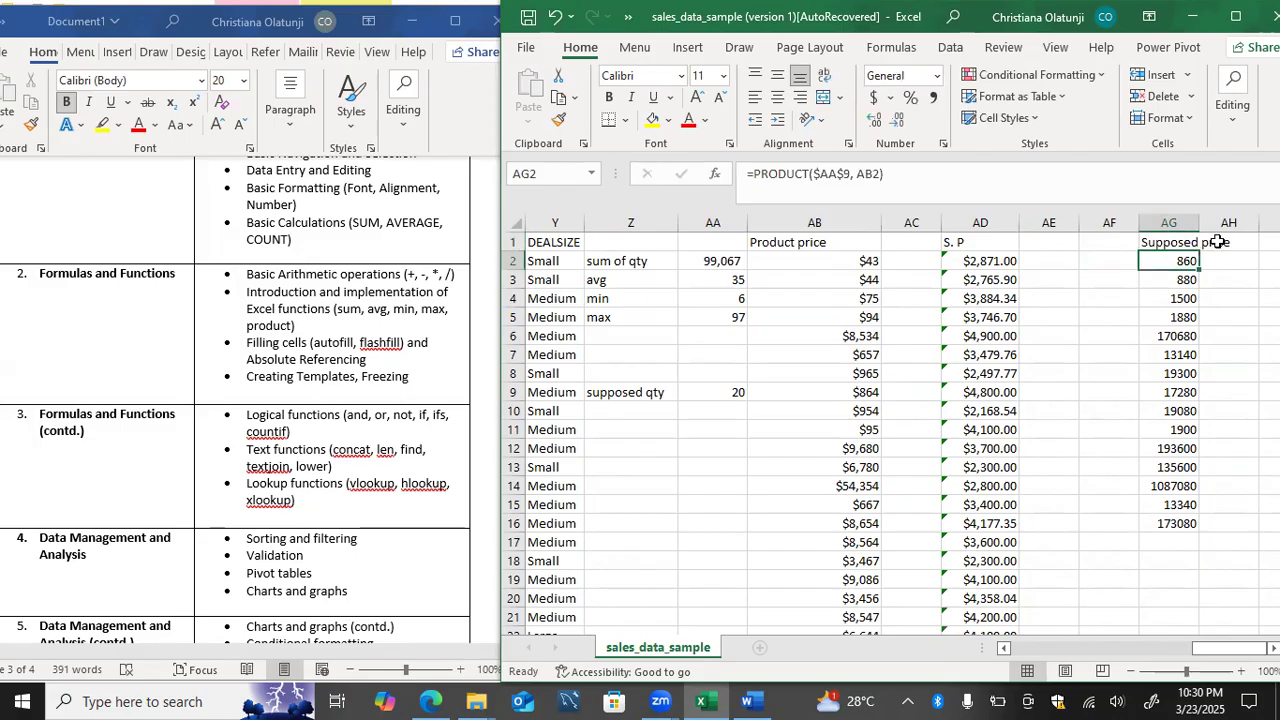
{"action": "left_click_drag", "start_coordinate": [1202, 229], "coordinate": [1240, 228]}
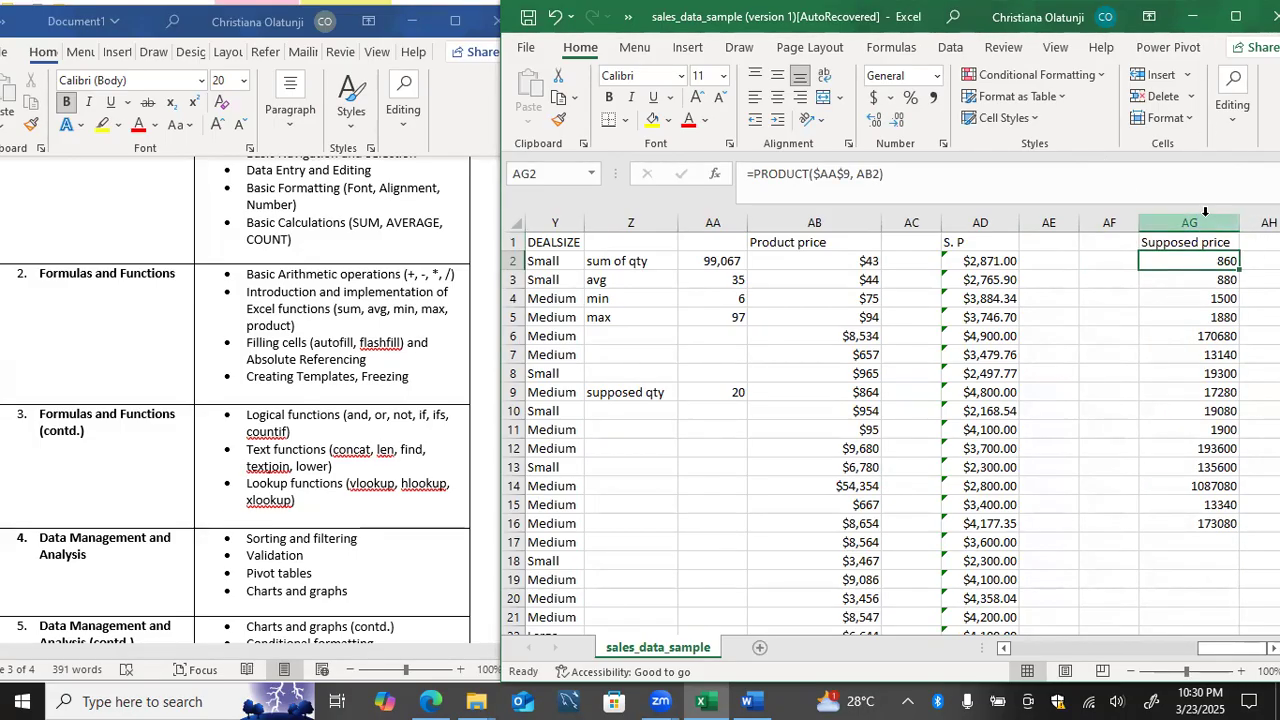
Step: Apply the Currency number format to the whole of column AG
{"action": "left_click", "coordinate": [1206, 213]}
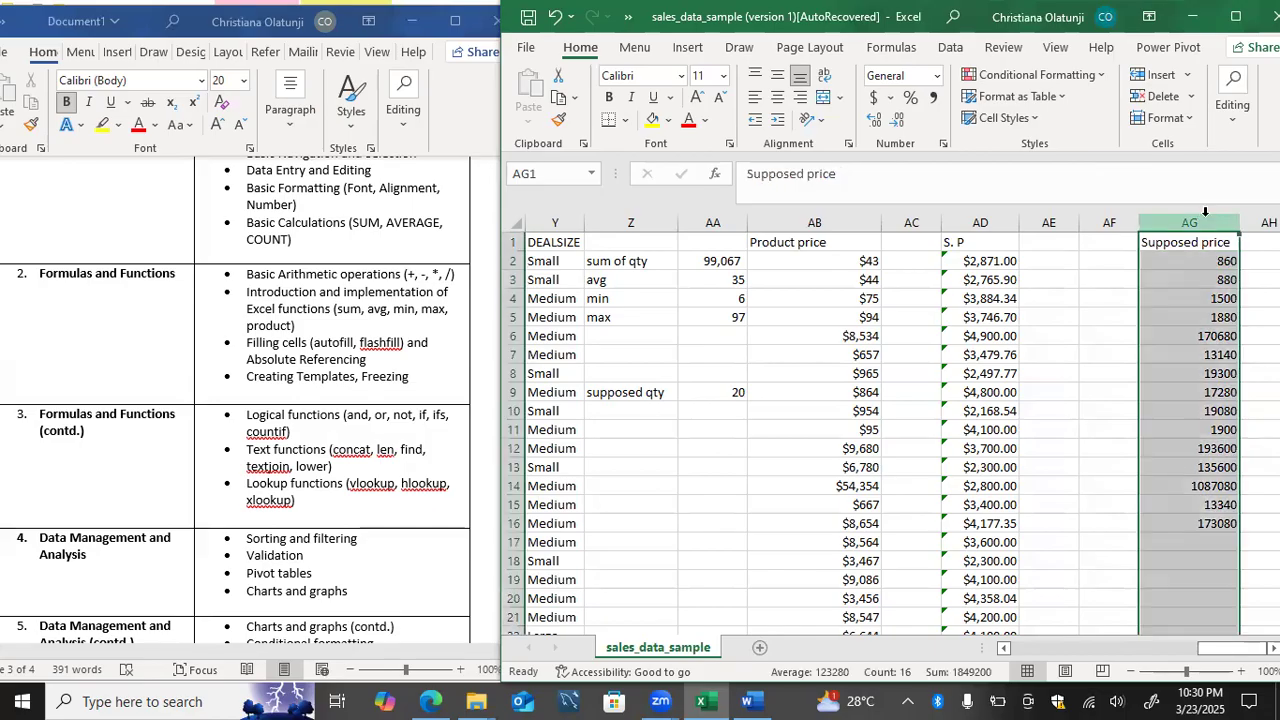
{"action": "left_click", "coordinate": [937, 78]}
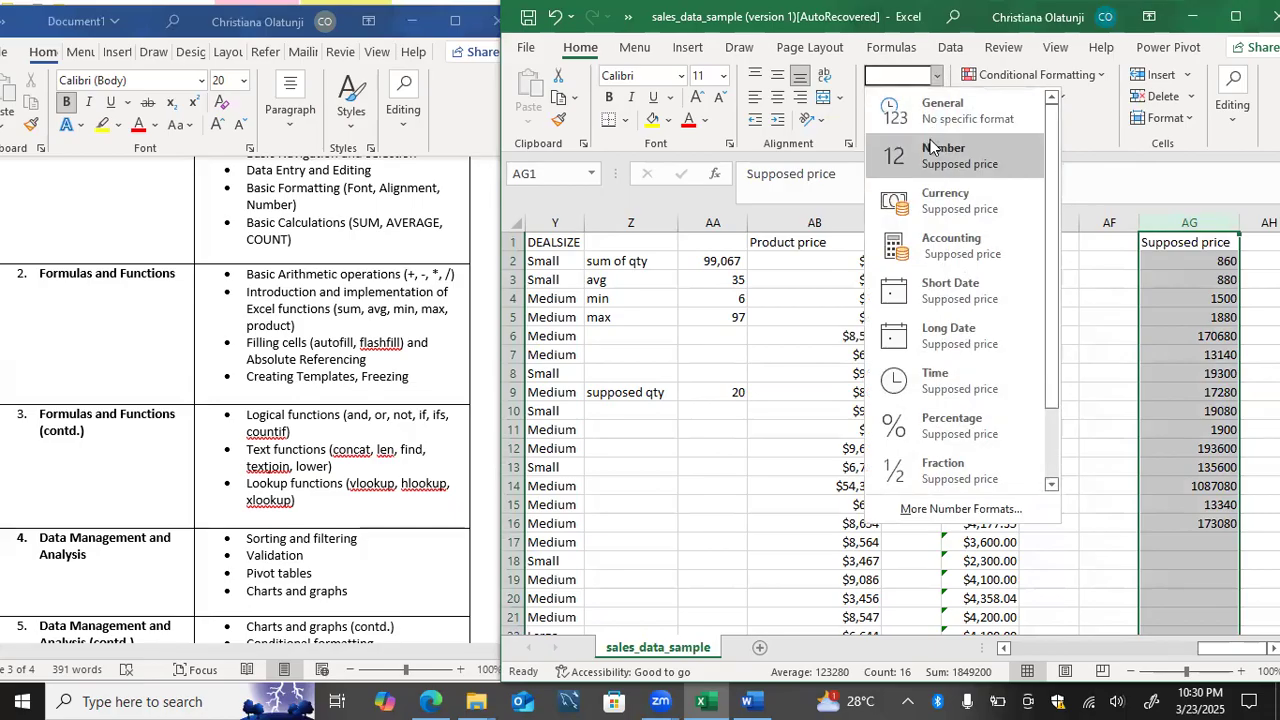
{"action": "left_click", "coordinate": [930, 196]}
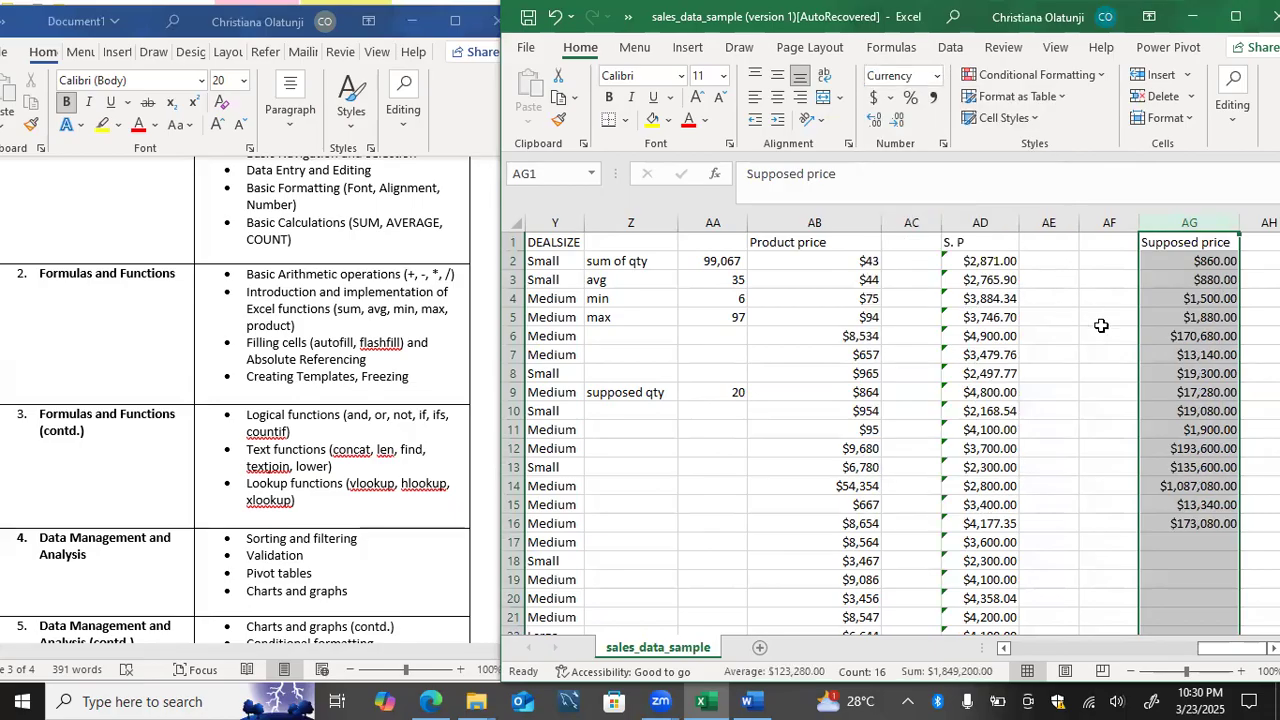
{"action": "left_click", "coordinate": [1162, 224]}
{"action": "left_click", "coordinate": [1195, 281]}
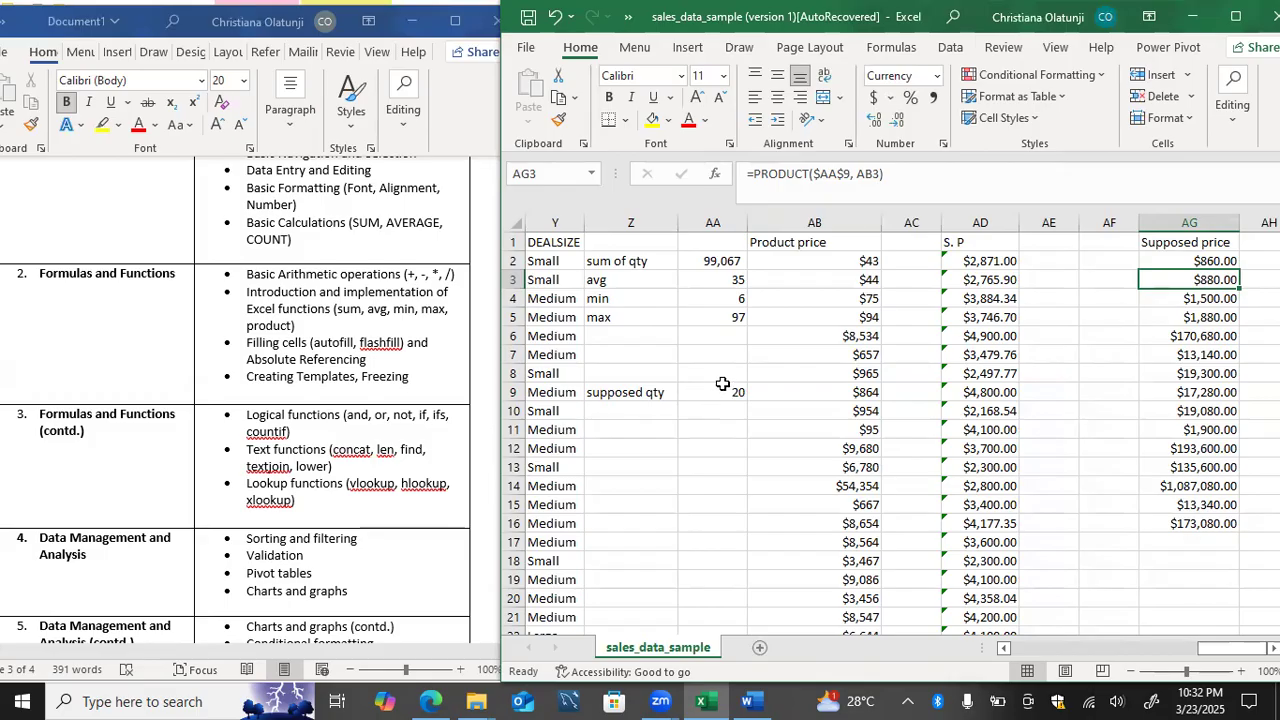
{"action": "left_click", "coordinate": [738, 222]}
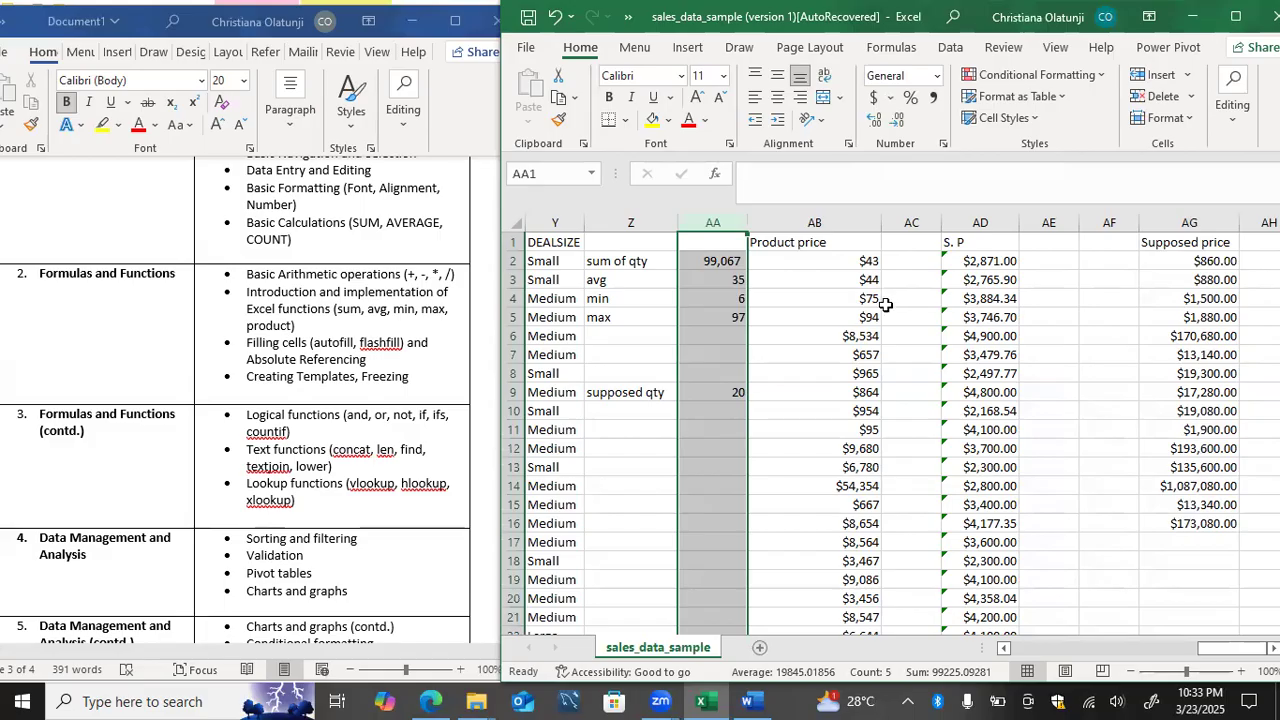
{"action": "left_click", "coordinate": [514, 336]}
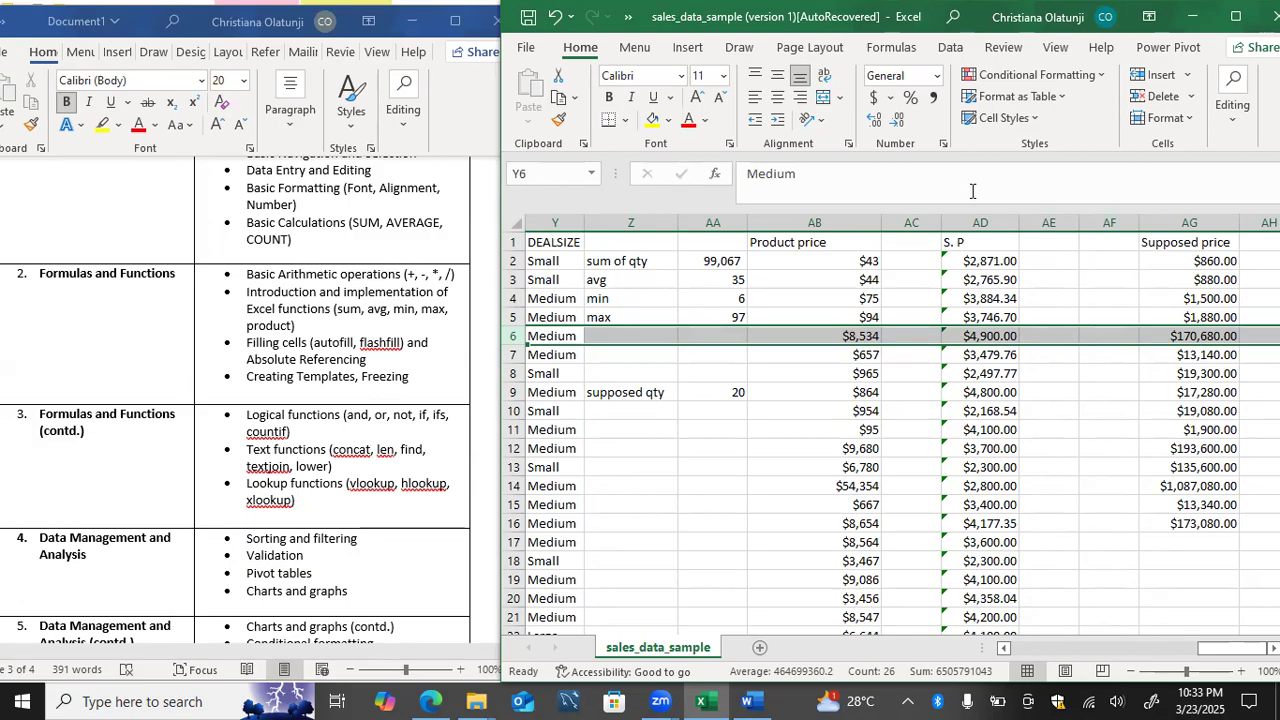
Step: Try the column-locked absolute reference =$aa9 as a formula in cell AI6
{"action": "key", "text": "Right"}
{"action": "key", "text": "Right"}
{"action": "key", "text": "Right"}
{"action": "key", "text": "Right"}
{"action": "key", "text": "Right"}
{"action": "key", "text": "Right"}
{"action": "key", "text": "Right"}
{"action": "key", "text": "Right"}
{"action": "key", "text": "Right"}
{"action": "key", "text": "Right"}
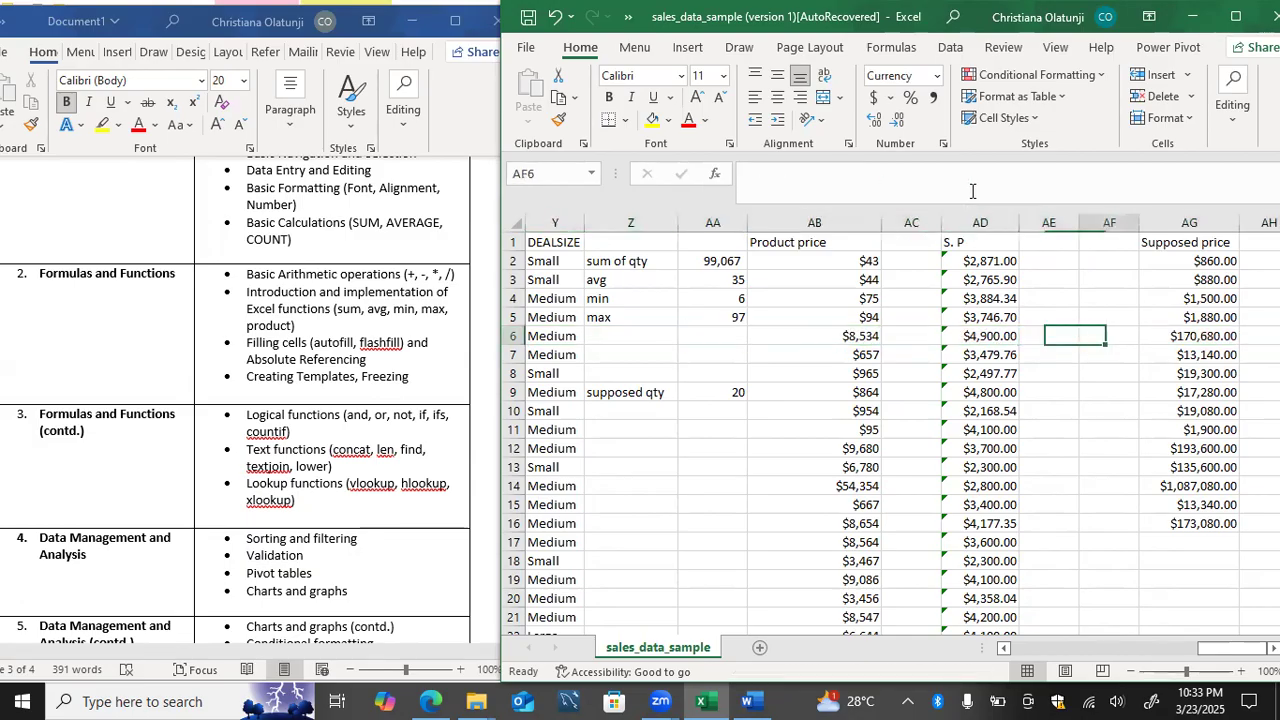
{"action": "key", "text": "Left"}
{"action": "key", "text": "Left"}
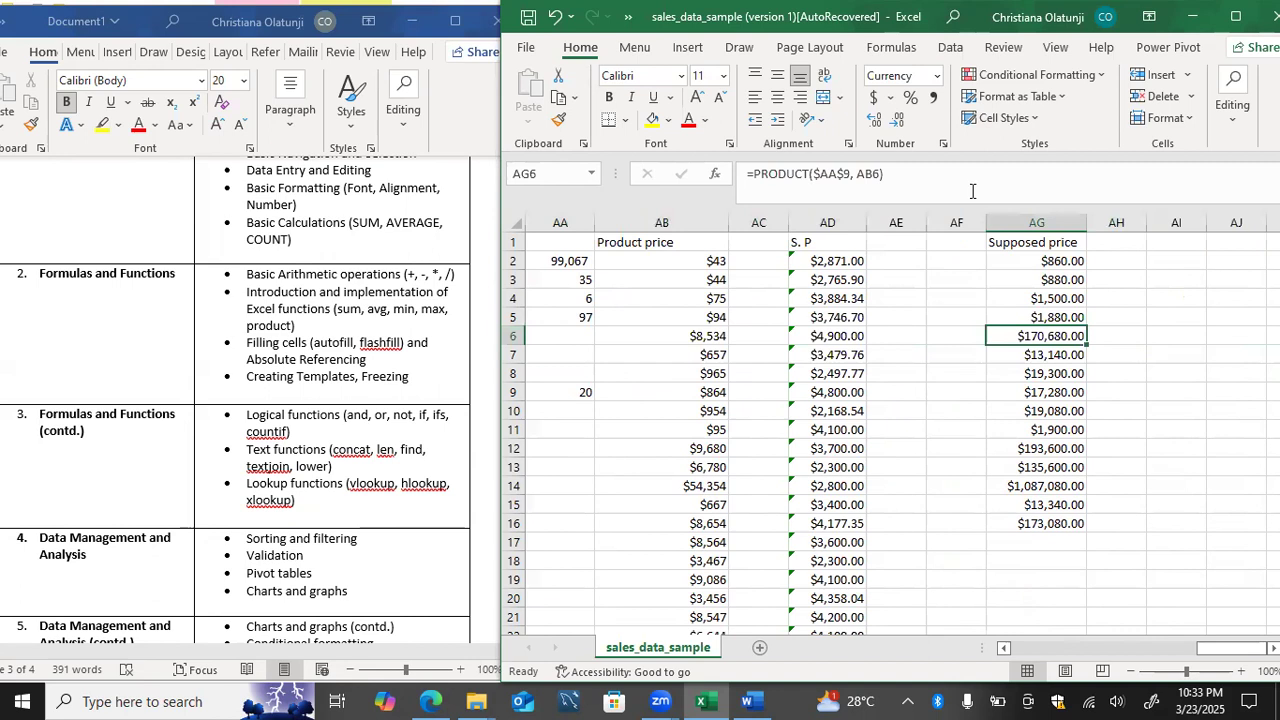
{"action": "key", "text": "Right"}
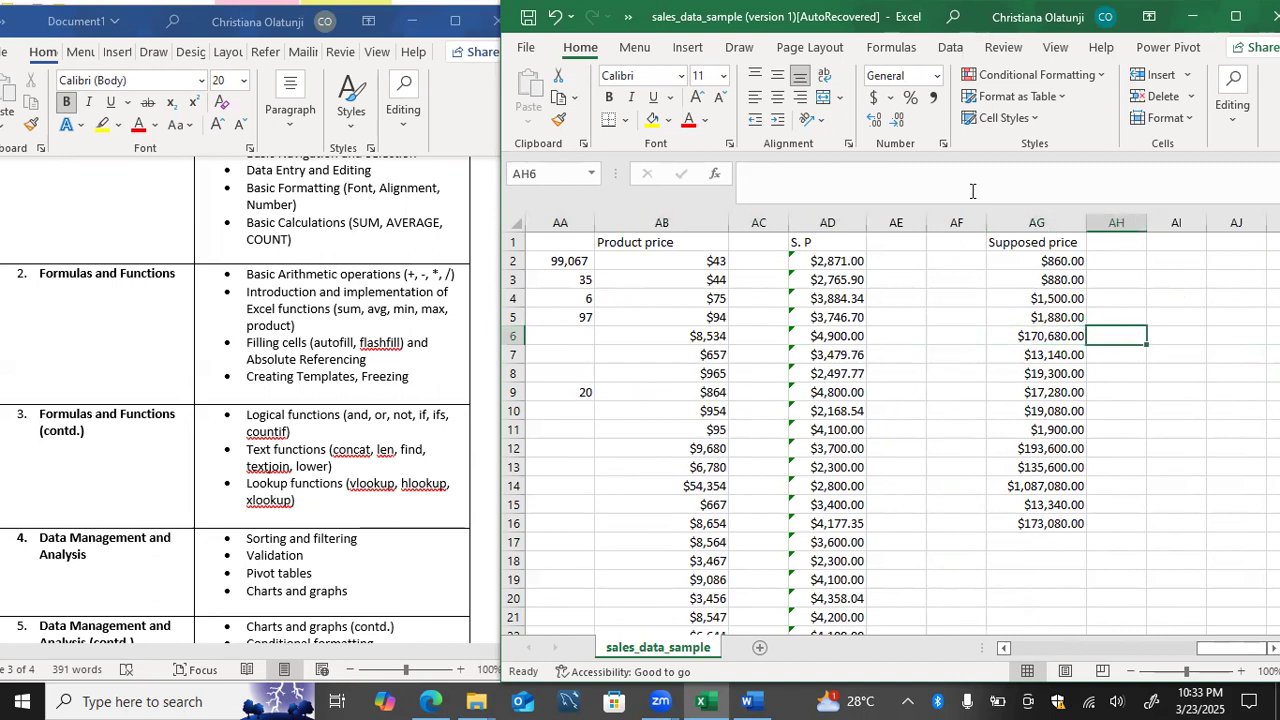
{"action": "key", "text": "Right"}
{"action": "type", "text": "="}
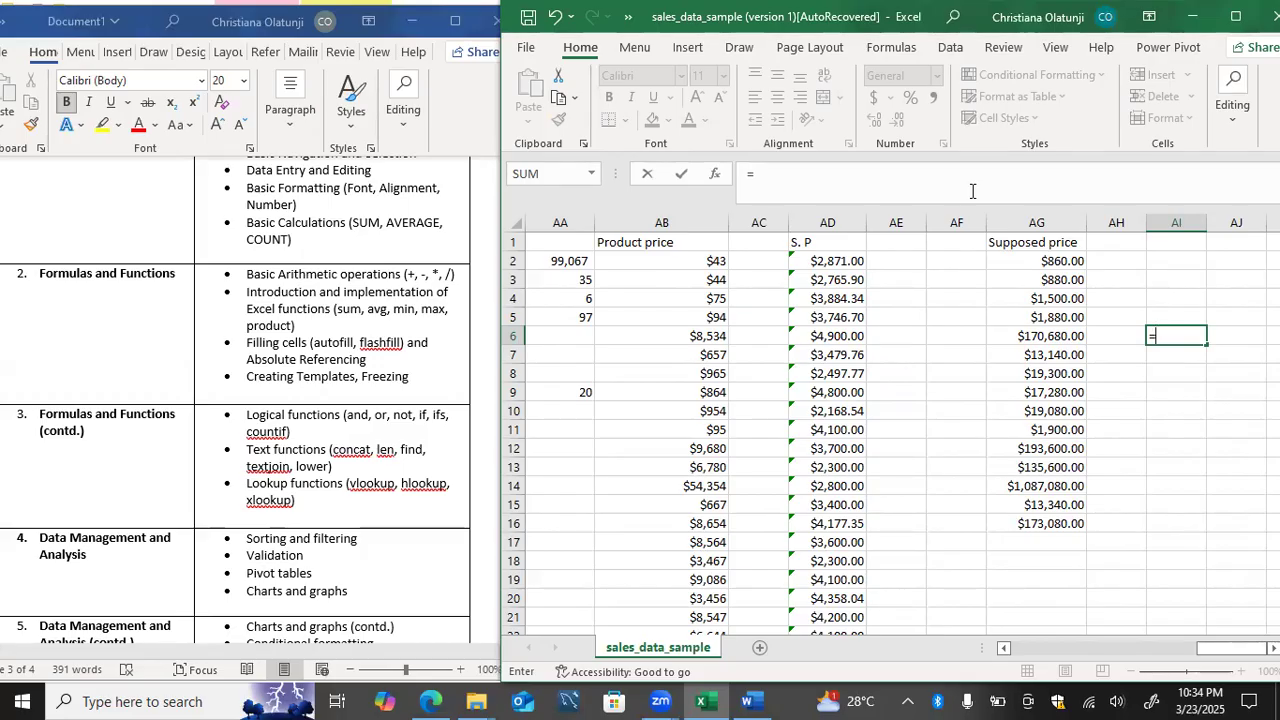
{"action": "type", "text": "$"}
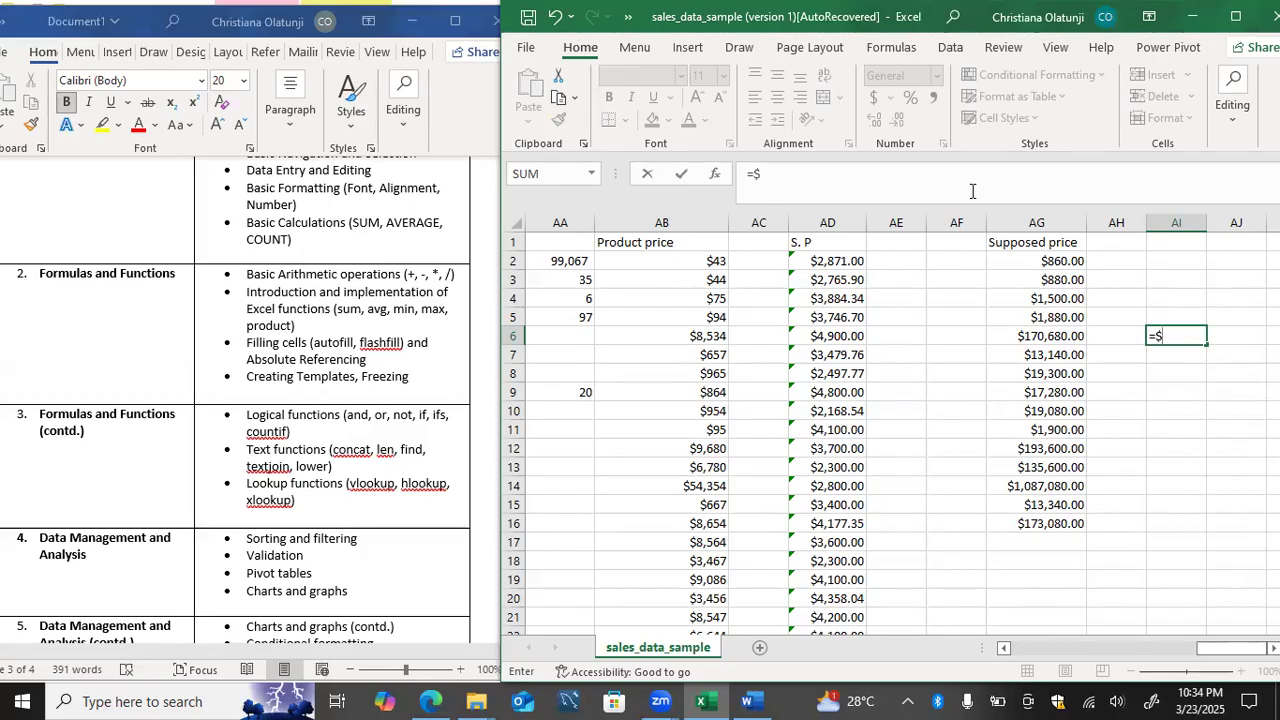
{"action": "type", "text": "aa"}
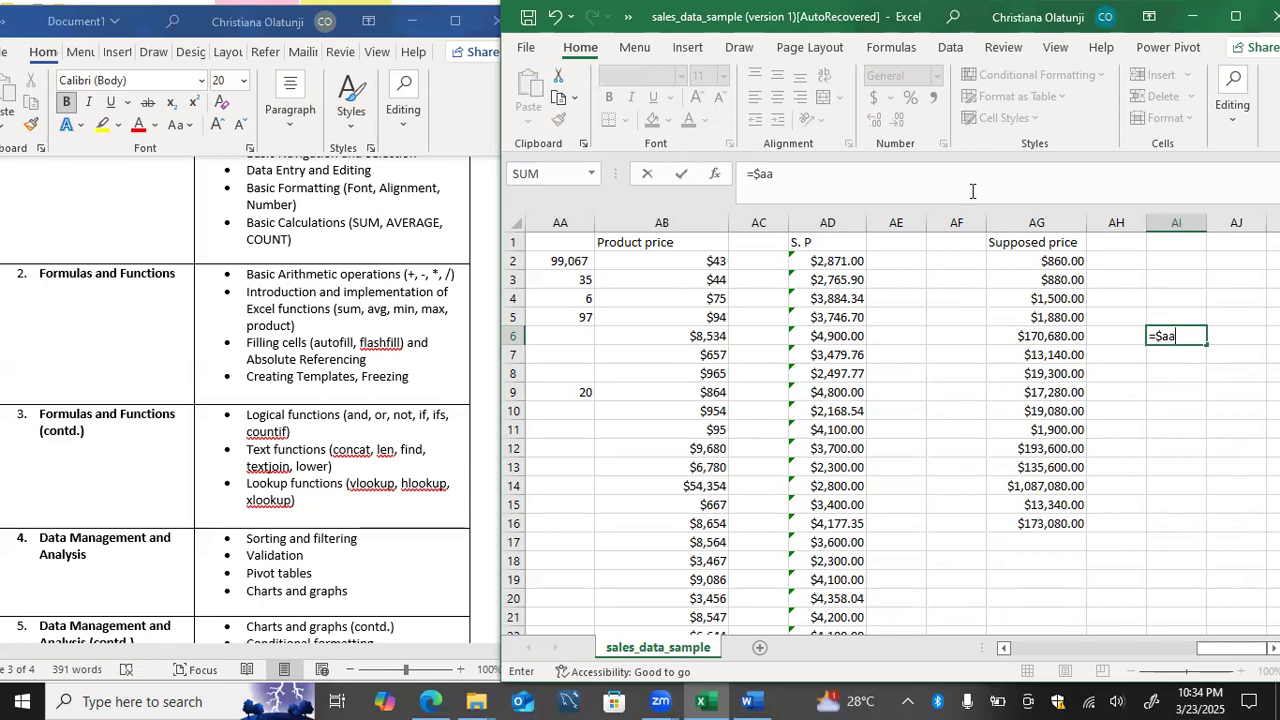
{"action": "type", "text": "9"}
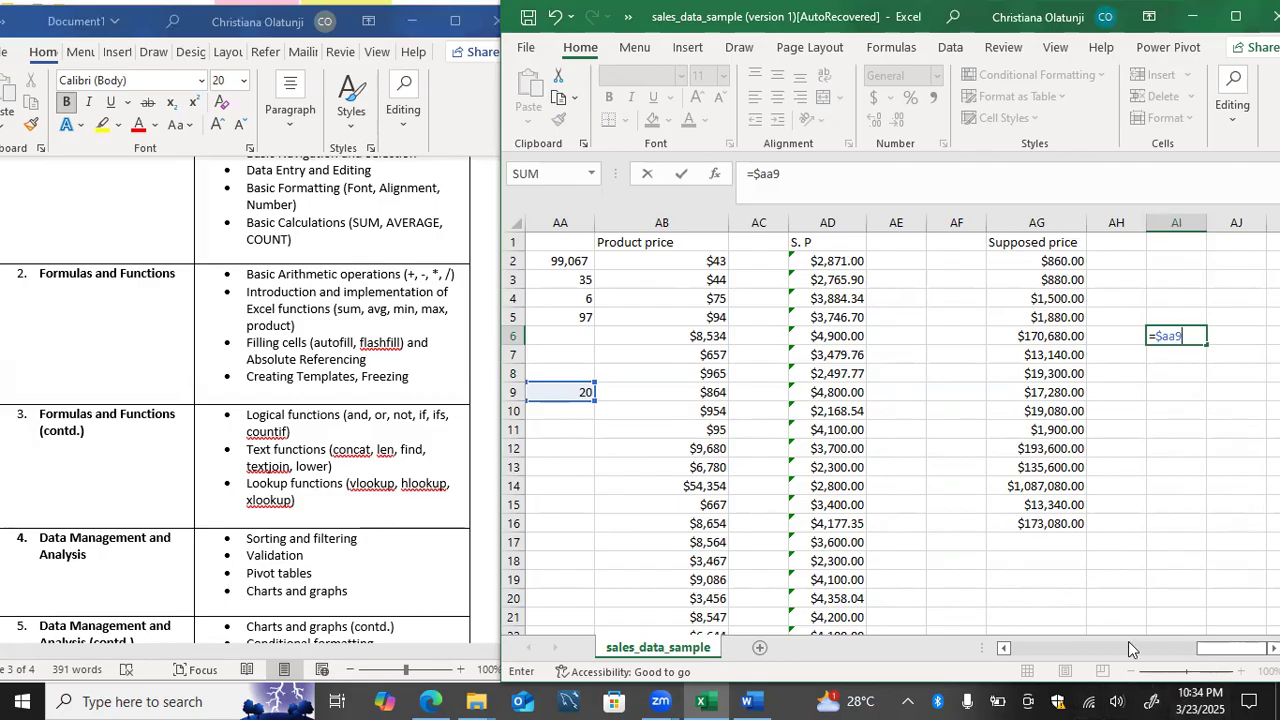
Step: Maximize the workbook window and clear the unfinished formula from cell AI6
{"action": "left_click_drag", "start_coordinate": [1222, 655], "coordinate": [1008, 656]}
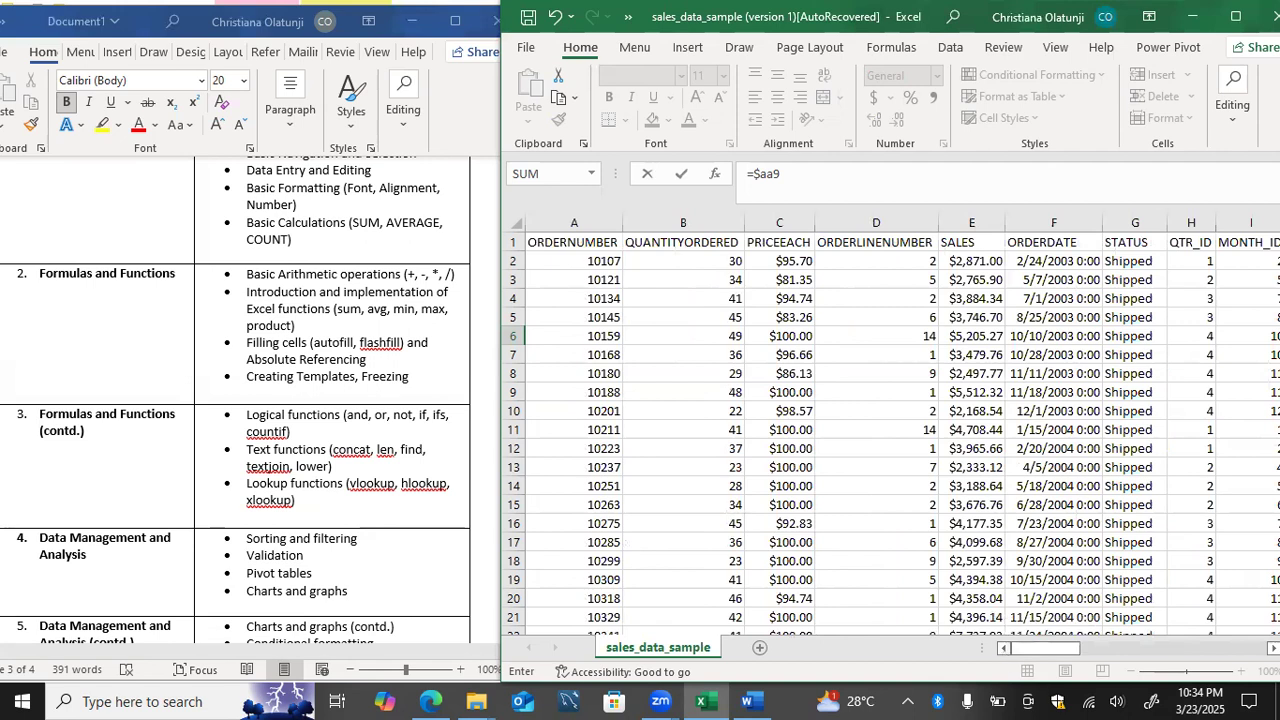
{"action": "left_click", "coordinate": [1237, 18]}
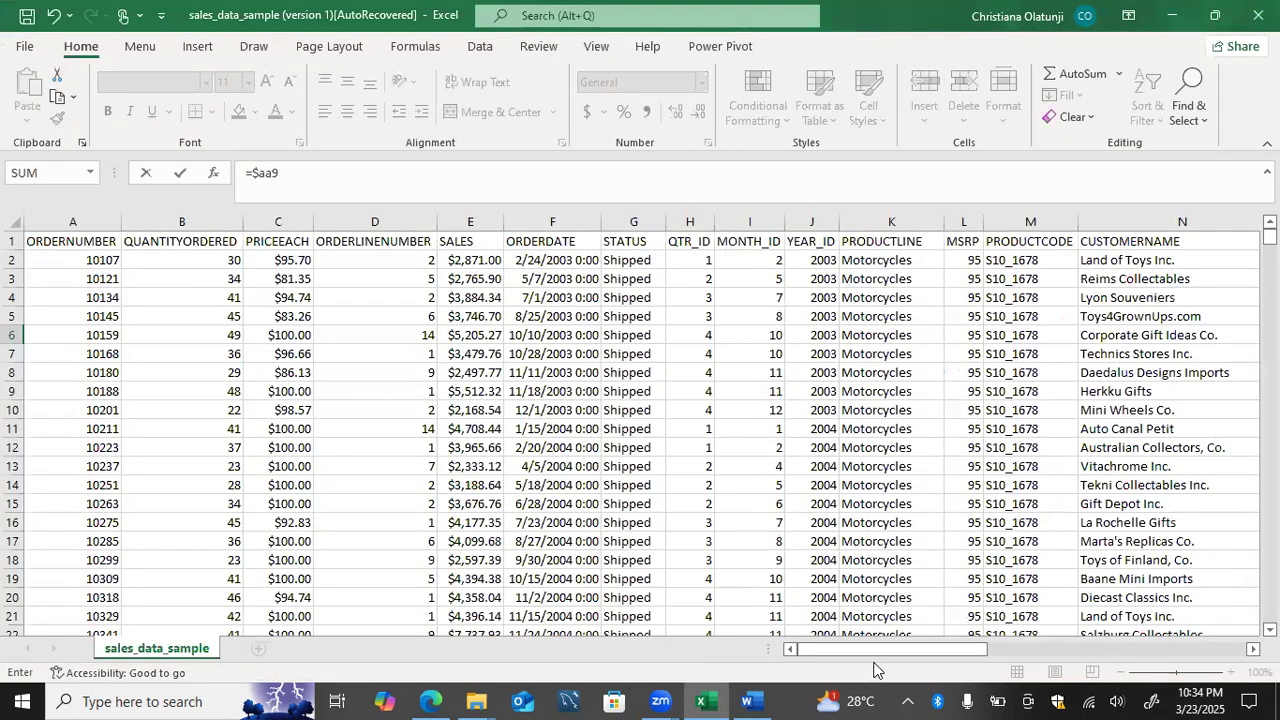
{"action": "left_click_drag", "start_coordinate": [885, 647], "coordinate": [915, 680]}
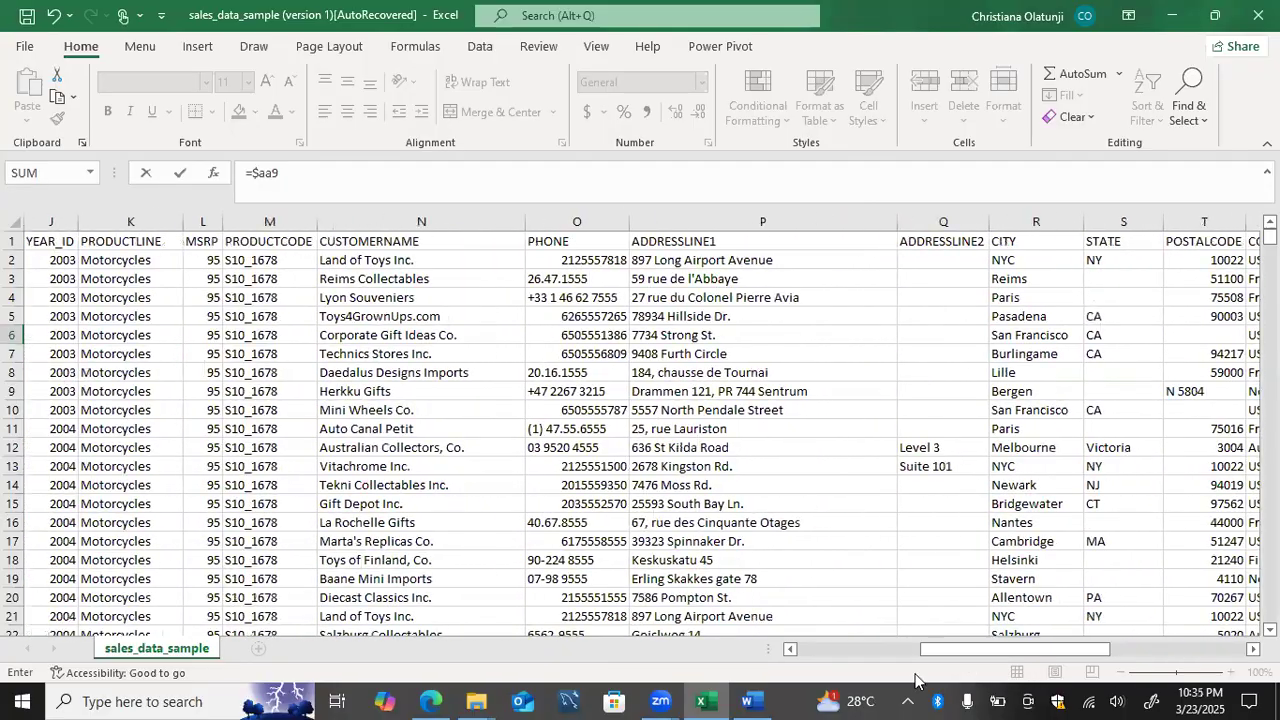
{"action": "left_click", "coordinate": [580, 169]}
{"action": "key", "text": "BackSpace"}
{"action": "key", "text": "BackSpace"}
{"action": "key", "text": "BackSpace"}
{"action": "key", "text": "BackSpace"}
{"action": "key", "text": "BackSpace"}
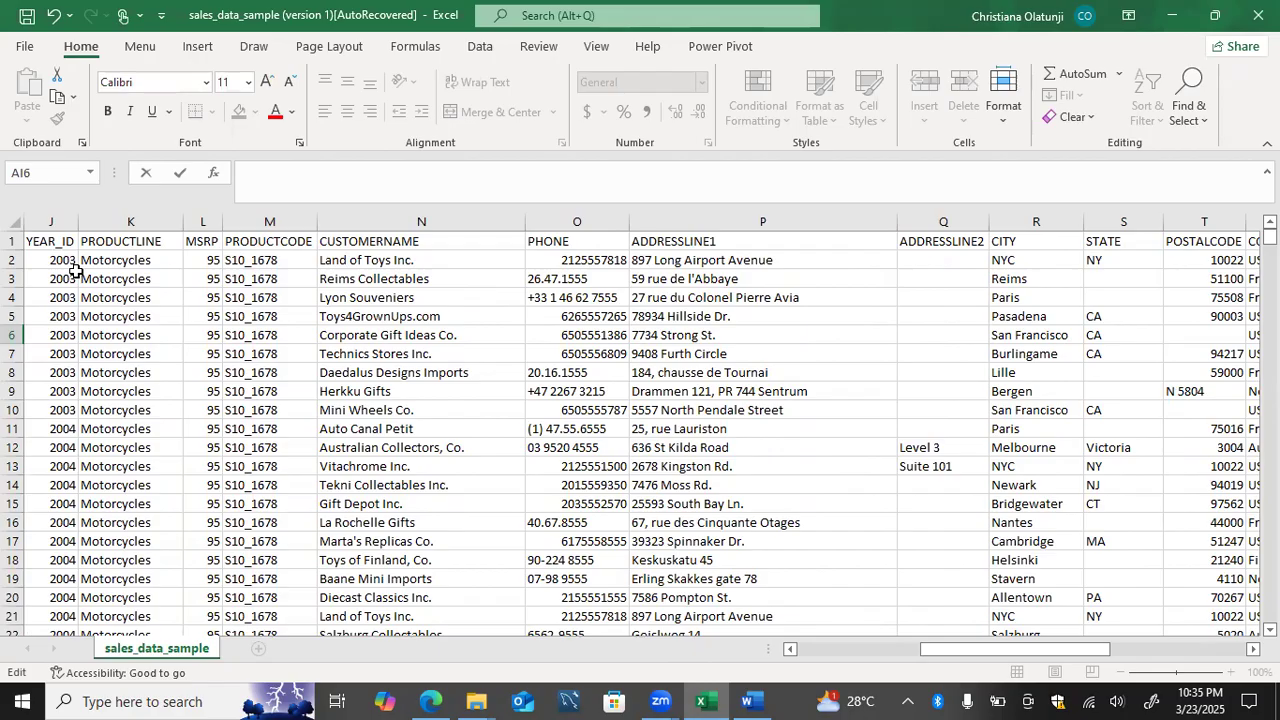
{"action": "left_click", "coordinate": [14, 241]}
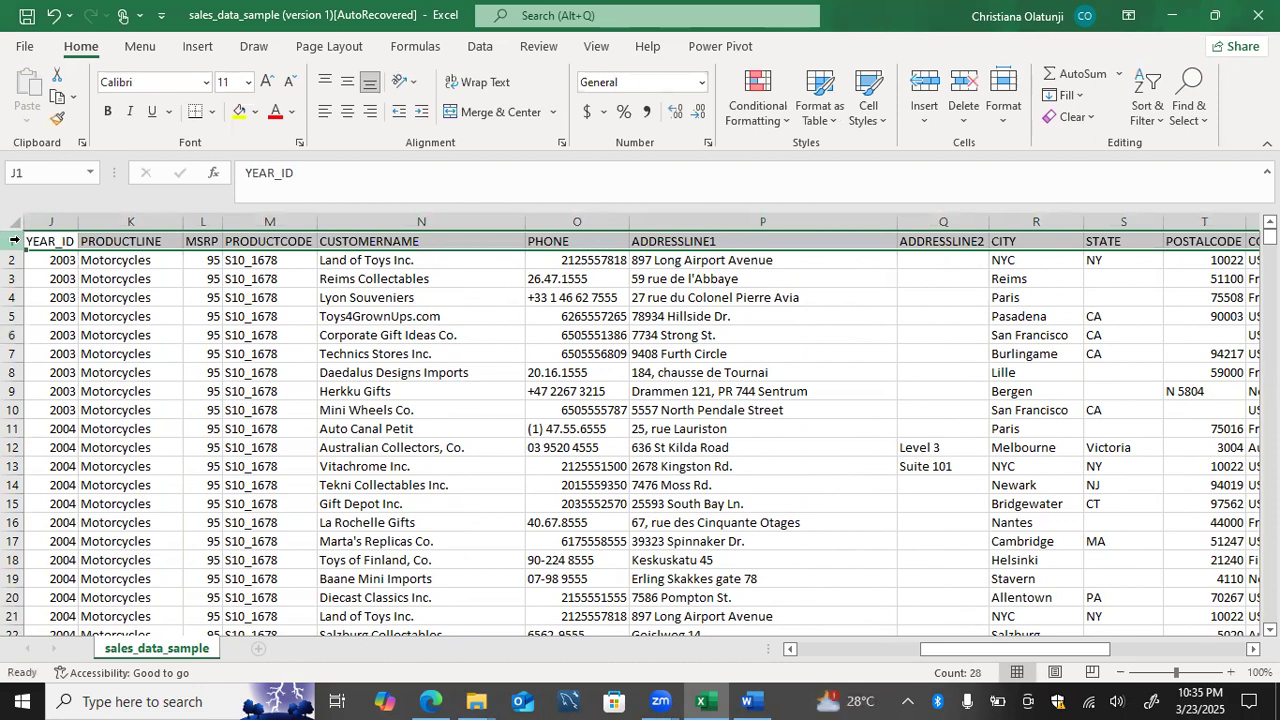
Step: Examine the last rows of the sales data without their headers, returning to the header row at the end
{"action": "left_click", "coordinate": [34, 260]}
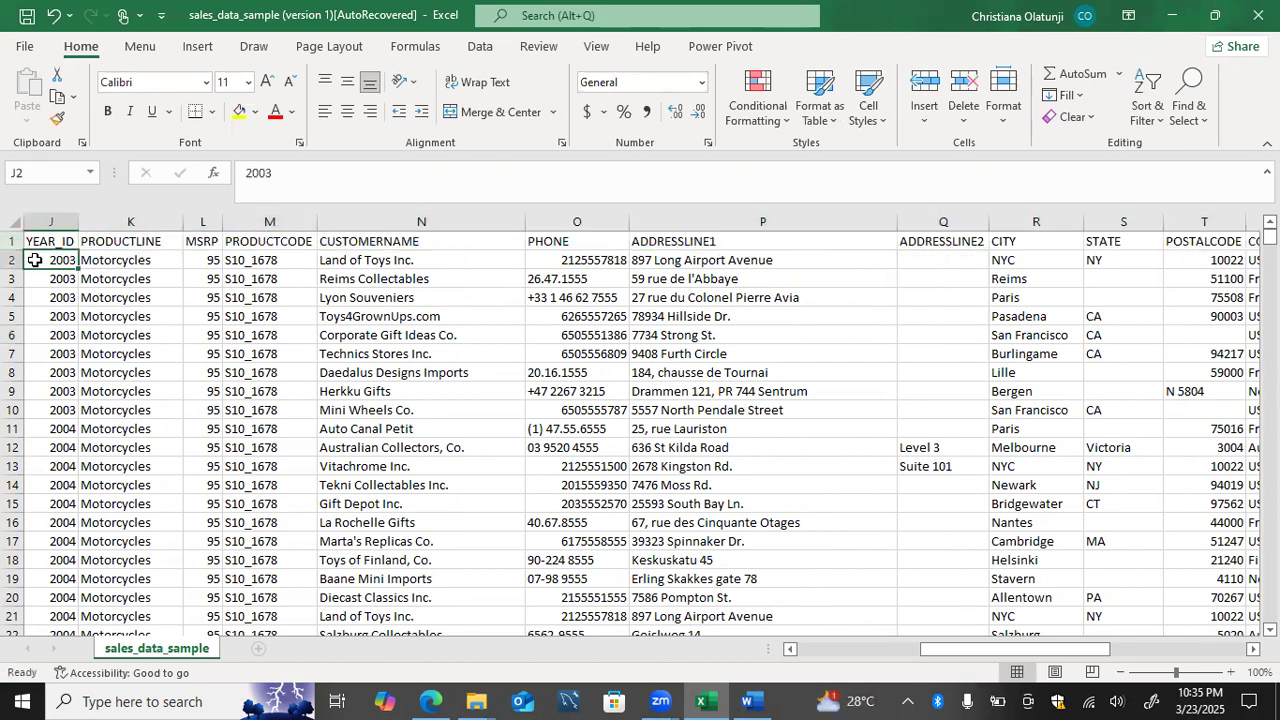
{"action": "key", "text": "ctrl+Down"}
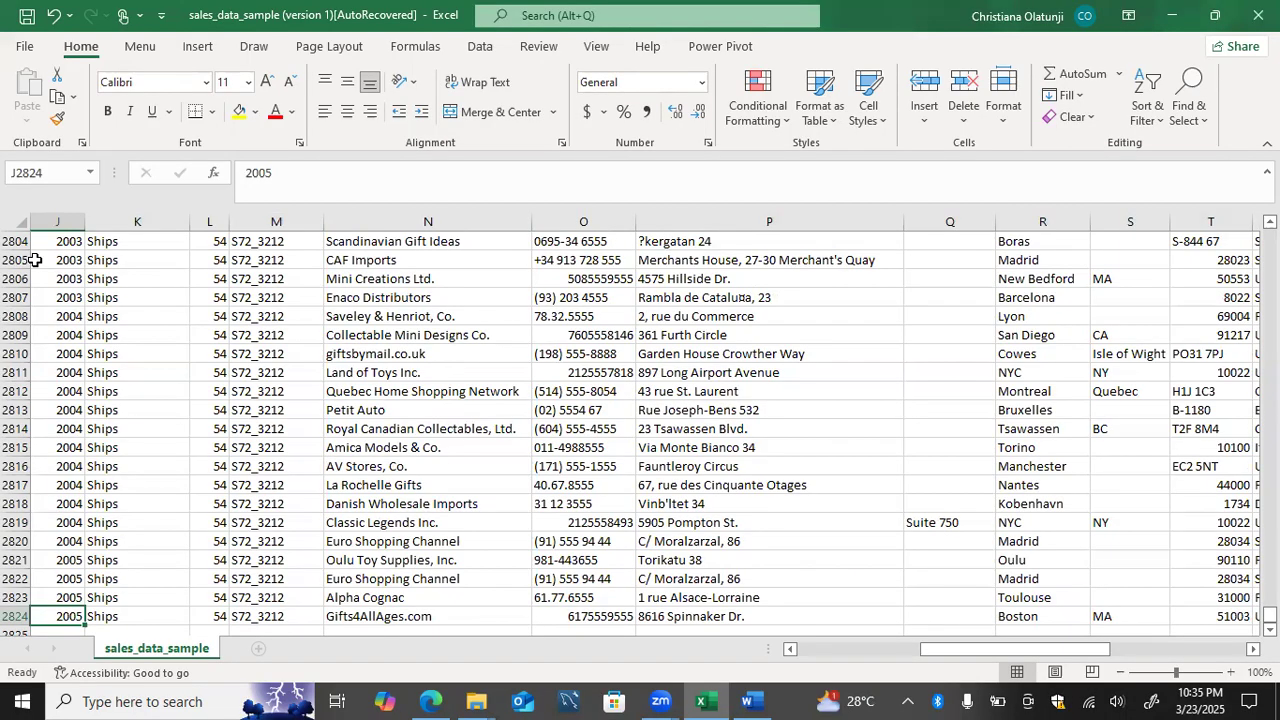
{"action": "left_click", "coordinate": [38, 374]}
{"action": "left_click", "coordinate": [104, 372]}
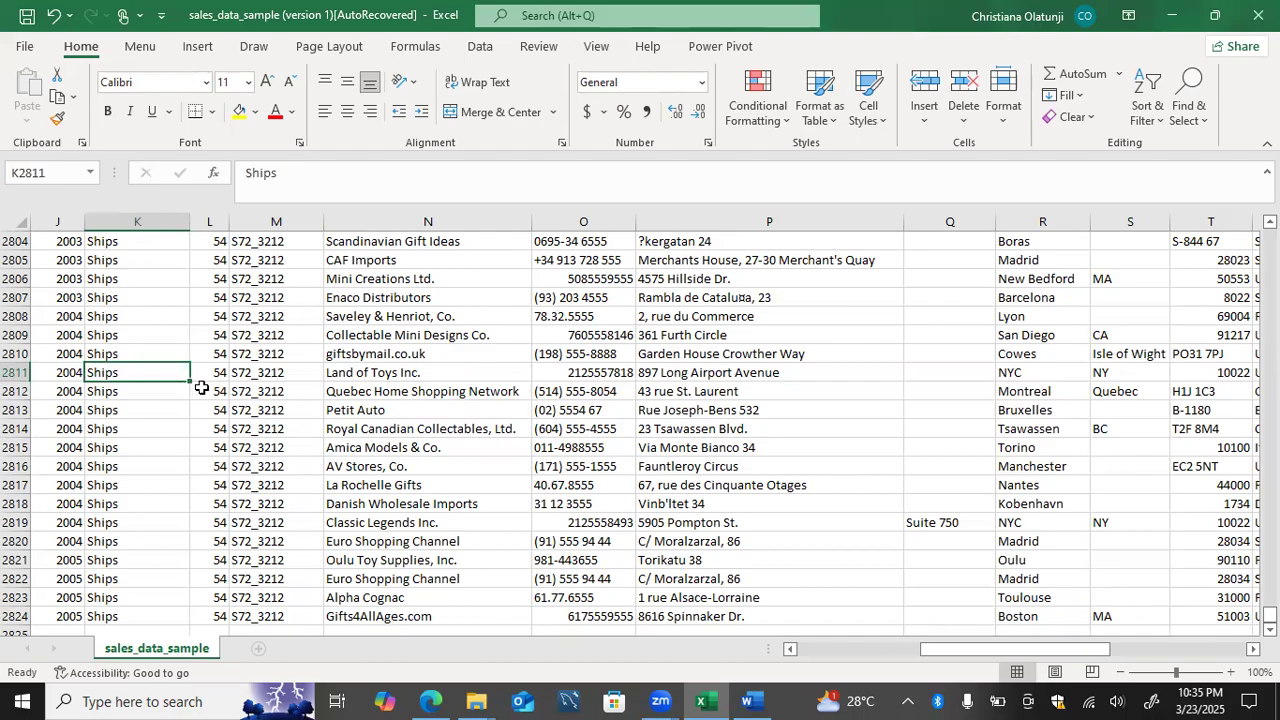
{"action": "left_click", "coordinate": [196, 387]}
{"action": "left_click", "coordinate": [252, 385]}
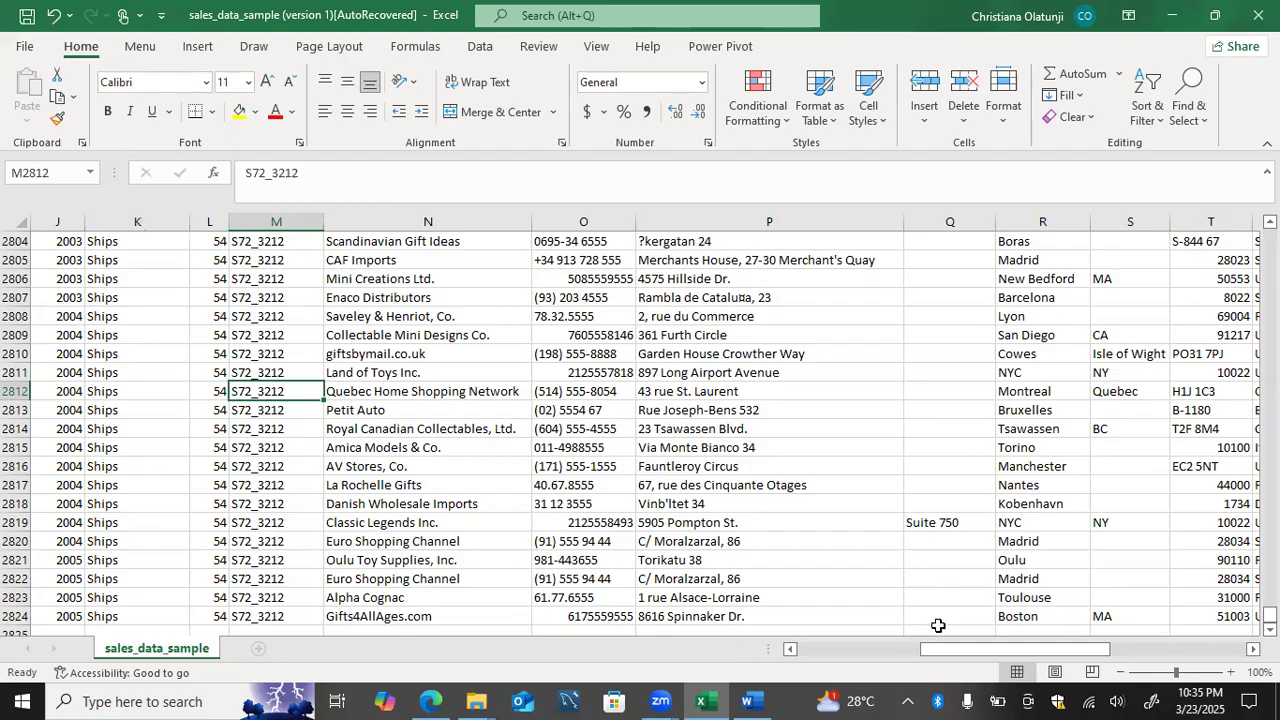
{"action": "left_click_drag", "start_coordinate": [938, 651], "coordinate": [830, 651]}
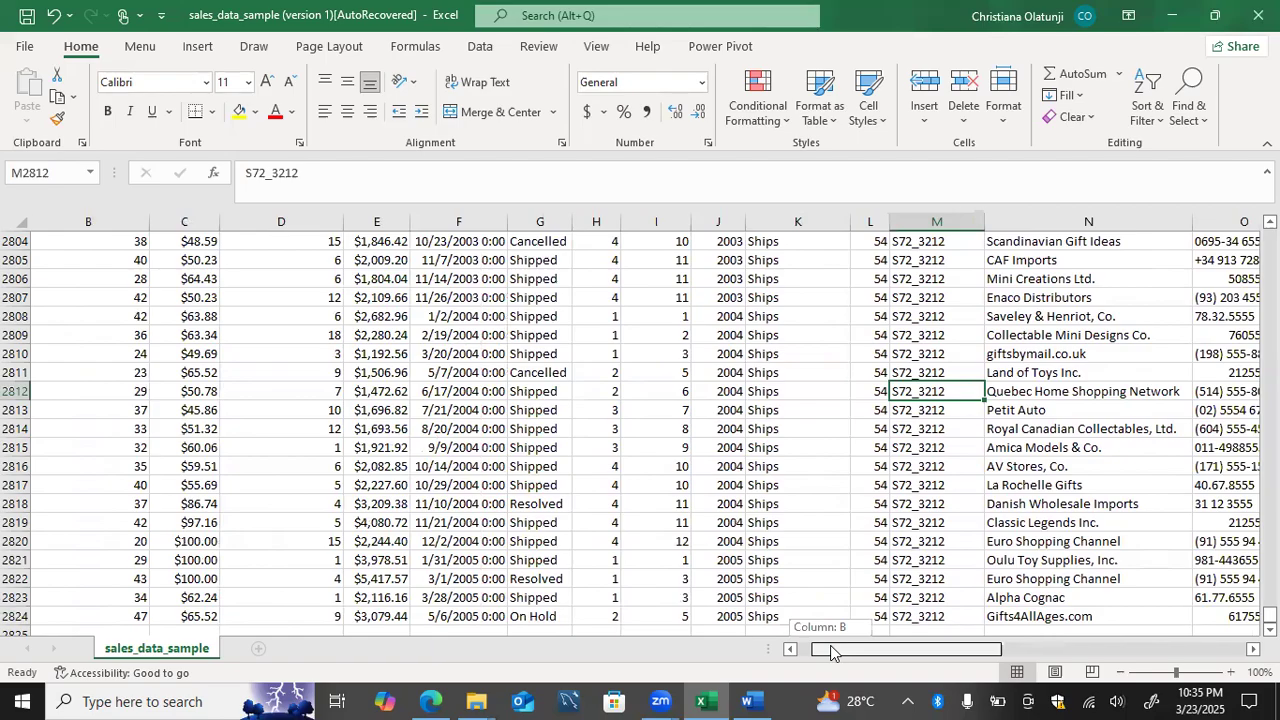
{"action": "scroll", "coordinate": [824, 438], "scroll_direction": "up", "scroll_amount": 4}
{"action": "scroll", "coordinate": [824, 438], "scroll_direction": "up", "scroll_amount": 20}
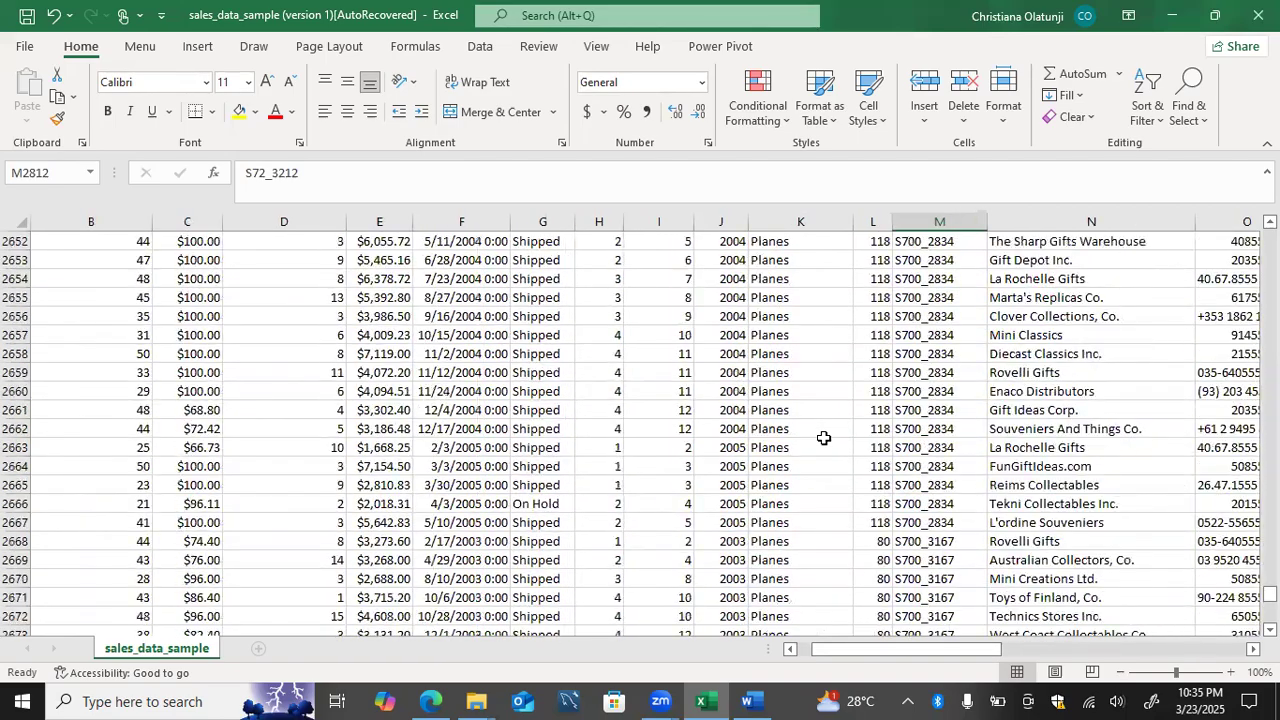
{"action": "left_click_drag", "start_coordinate": [830, 651], "coordinate": [802, 647]}
{"action": "left_click", "coordinate": [789, 435]}
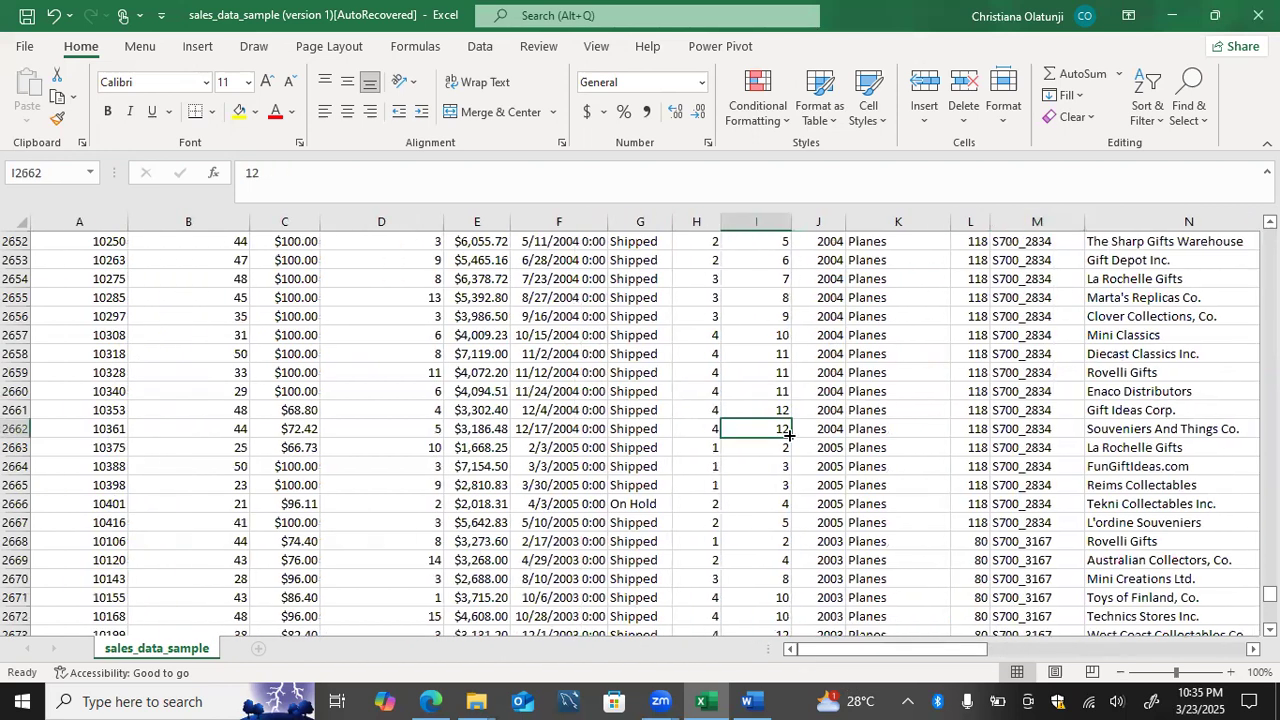
{"action": "key", "text": "ctrl+Up"}
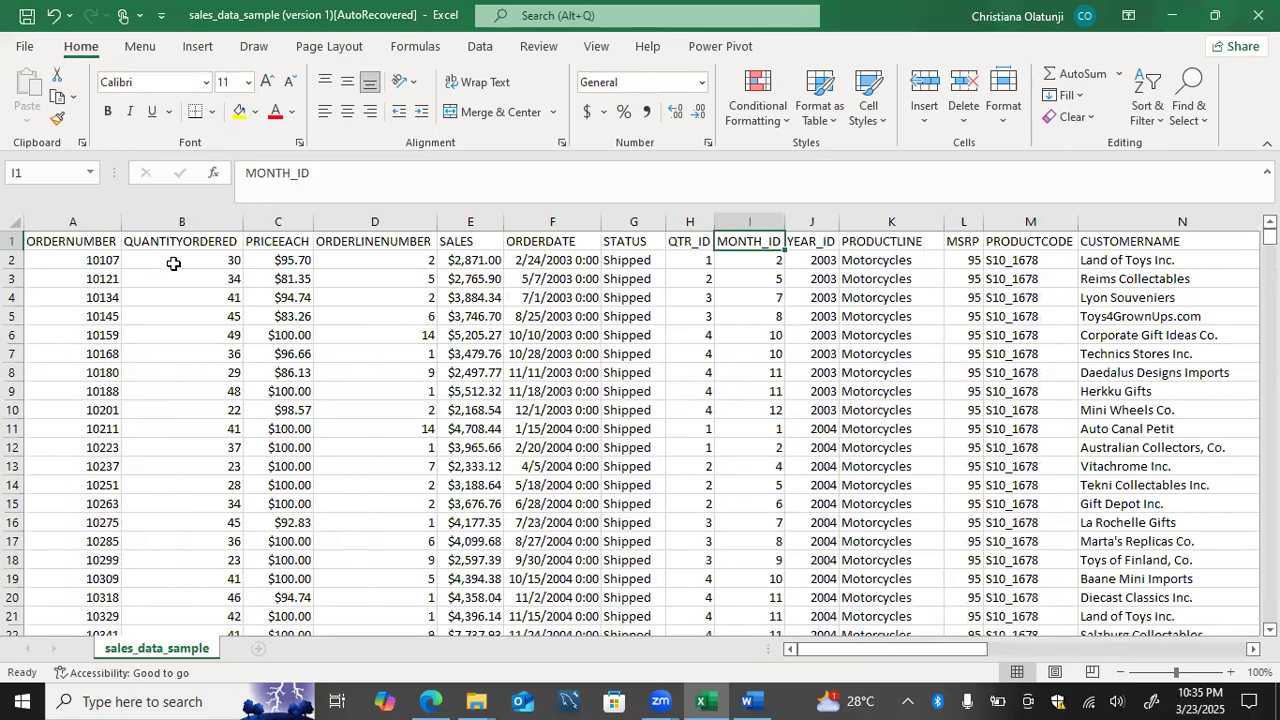
Step: Examine the ORDERNUMBER column, the header row and the available Freeze Panes options with cell B2 selected
{"action": "left_click", "coordinate": [80, 221]}
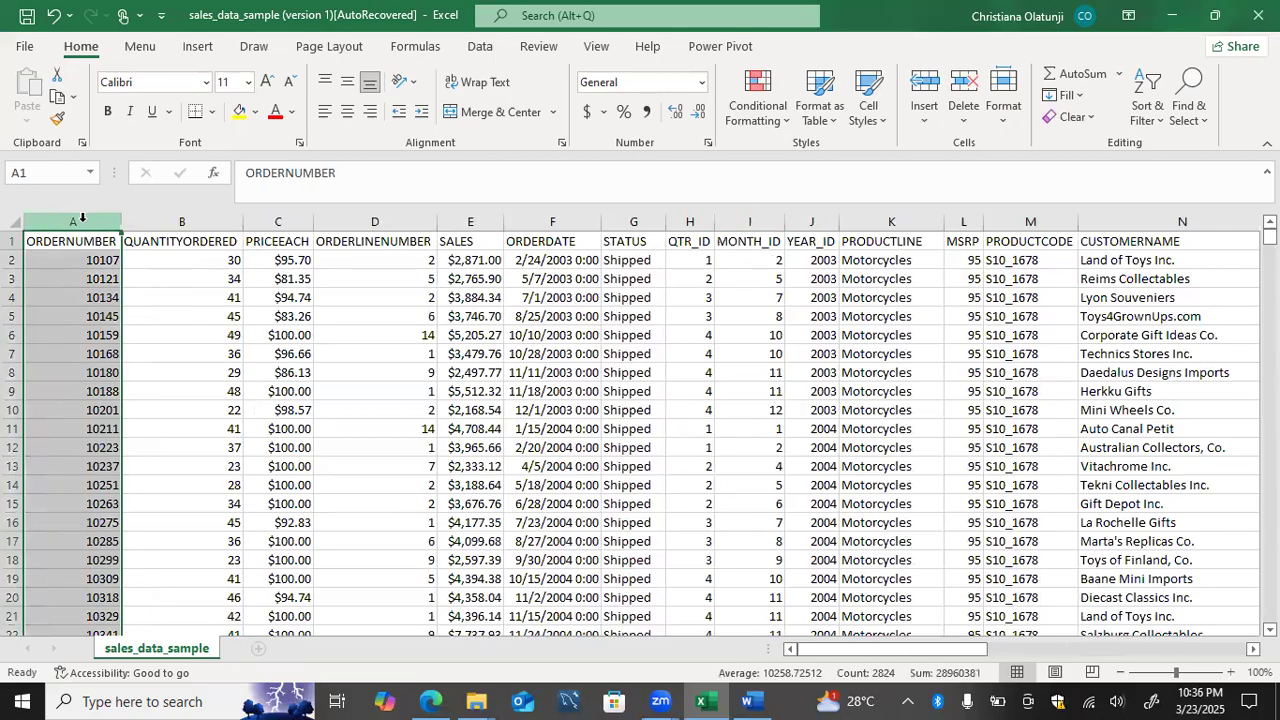
{"action": "left_click", "coordinate": [13, 240]}
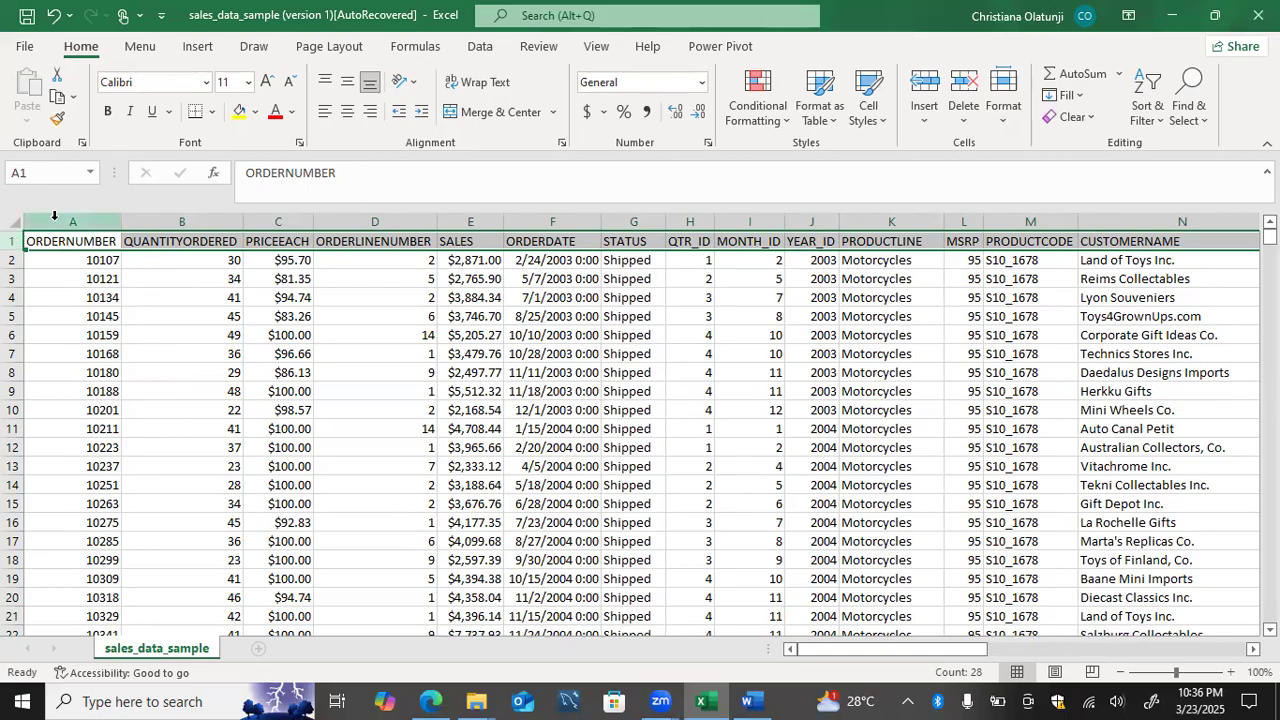
{"action": "left_click", "coordinate": [140, 260]}
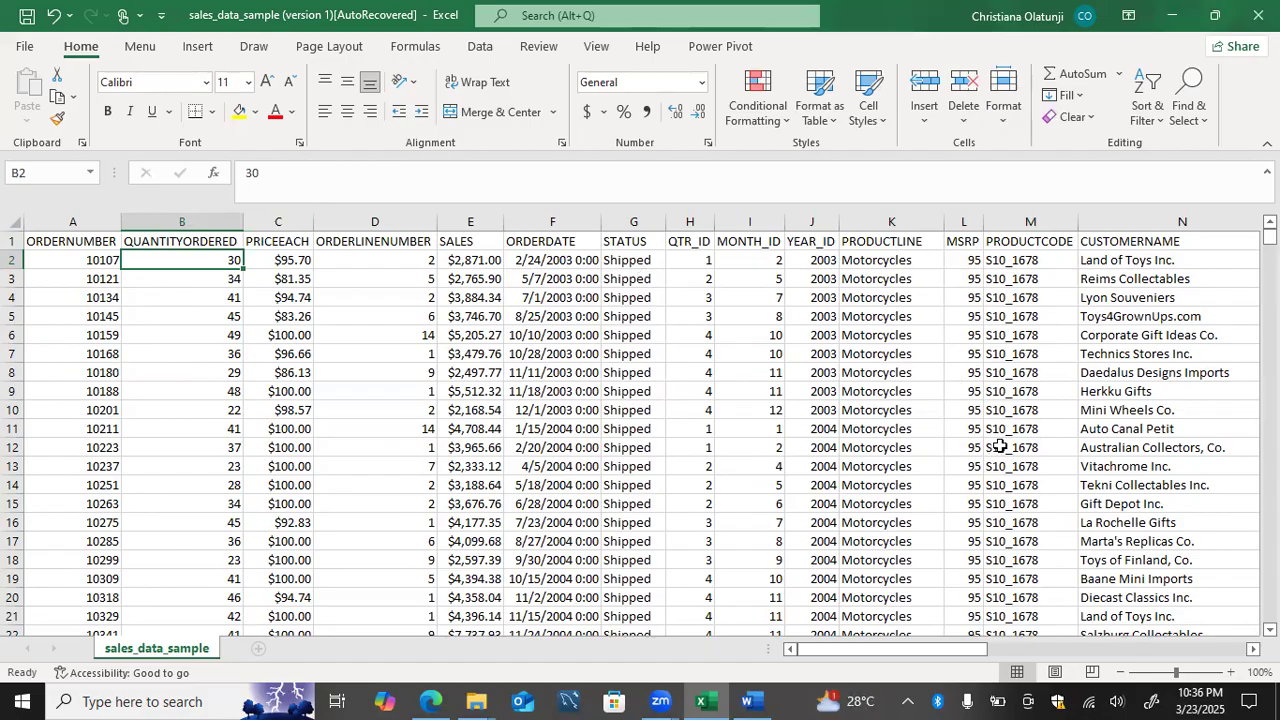
{"action": "scroll", "coordinate": [1000, 446], "scroll_direction": "right", "scroll_amount": 3}
{"action": "scroll", "coordinate": [1000, 446], "scroll_direction": "left", "scroll_amount": 3}
{"action": "left_click", "coordinate": [481, 47]}
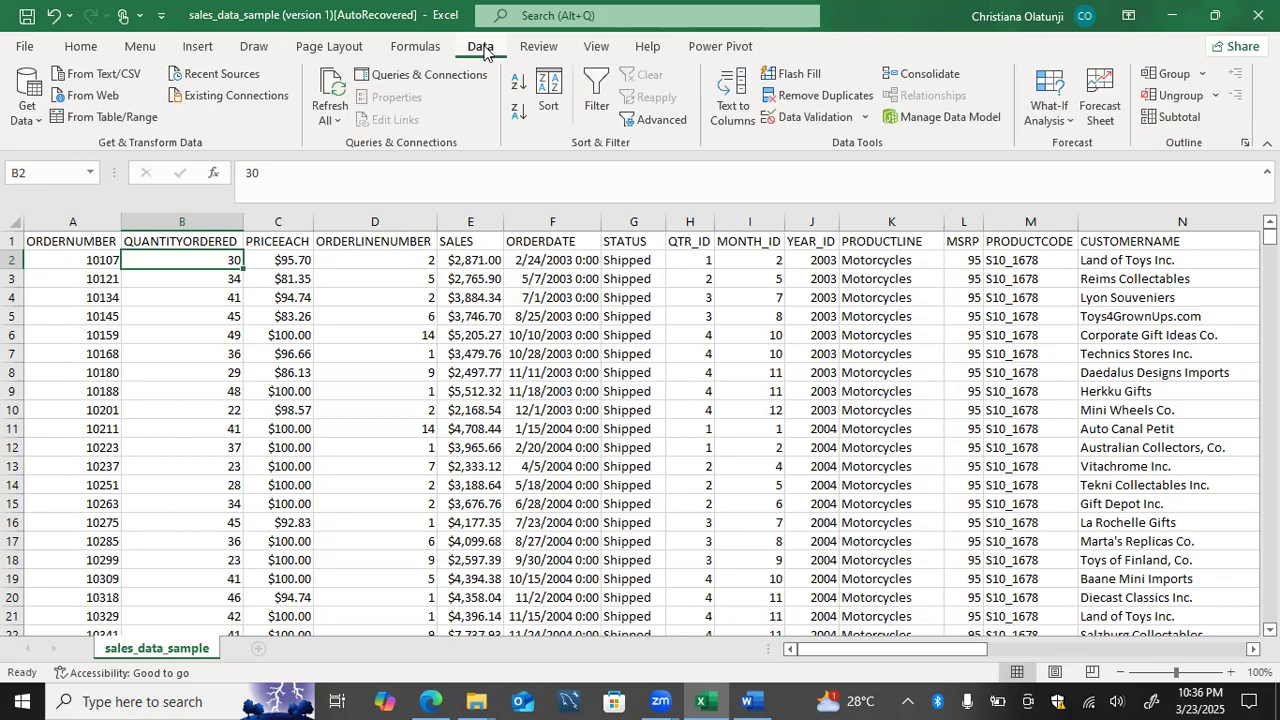
{"action": "left_click", "coordinate": [595, 52]}
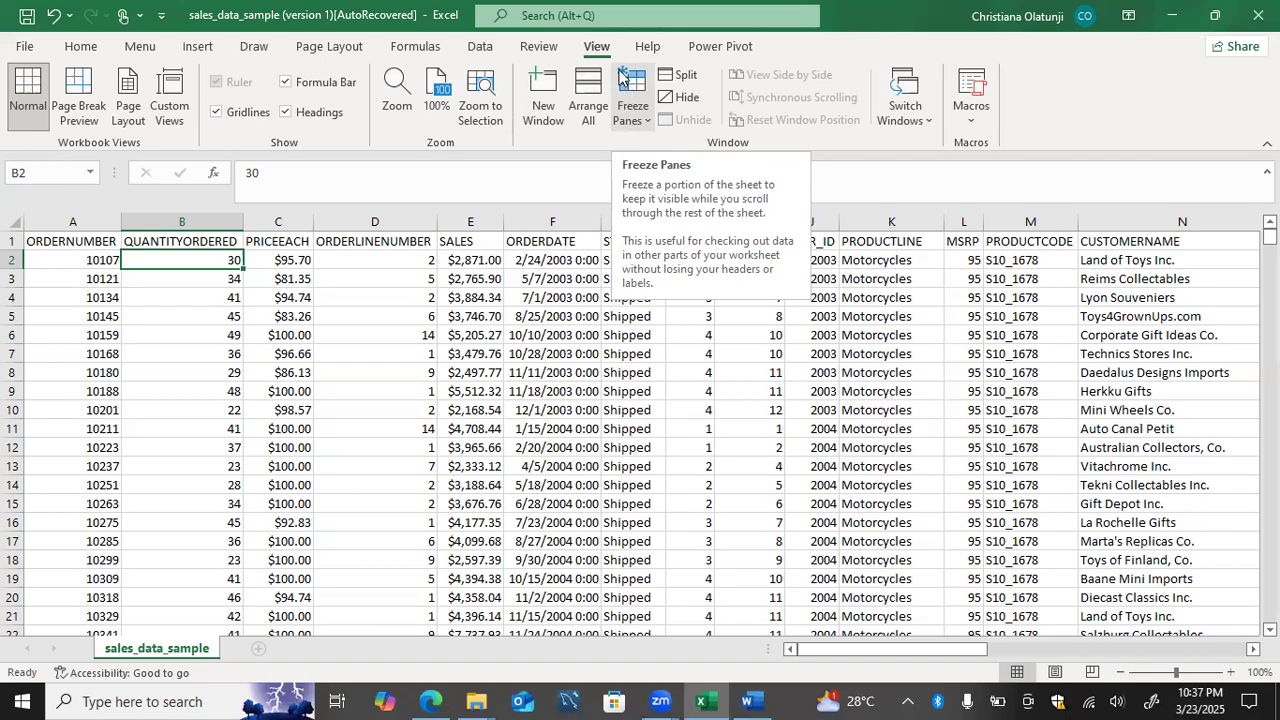
{"action": "left_click", "coordinate": [642, 118]}
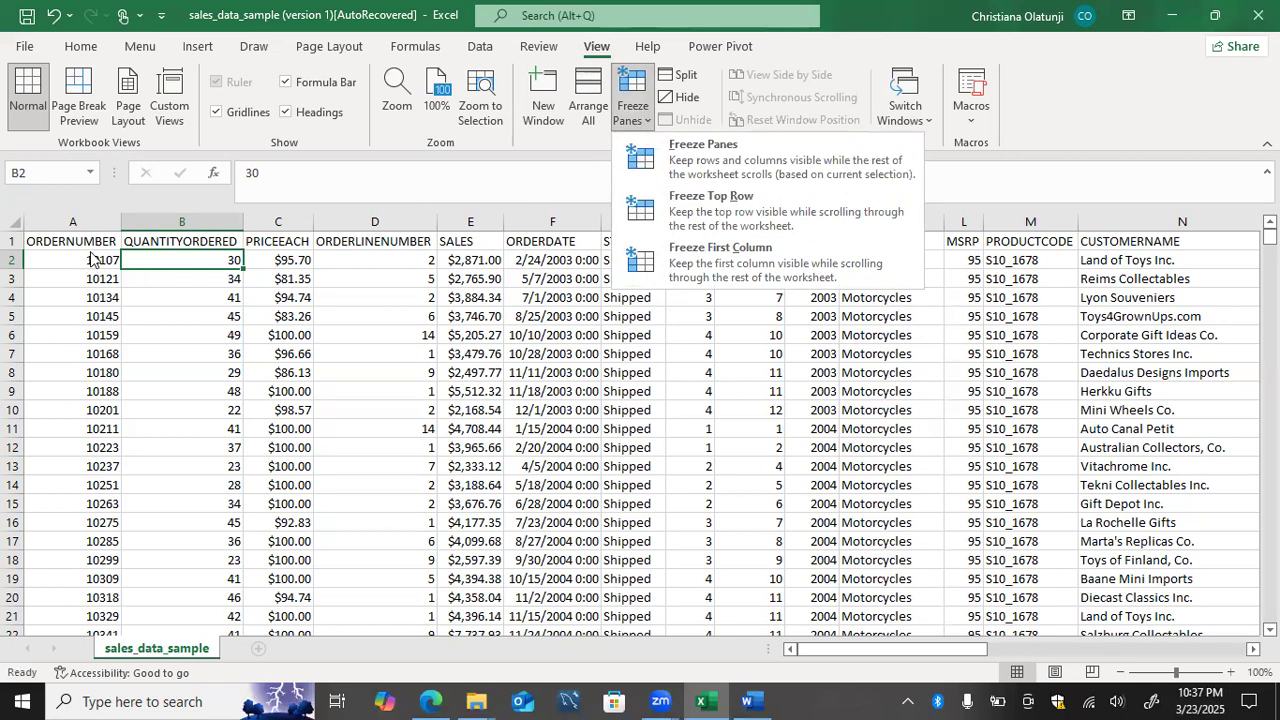
{"action": "left_click", "coordinate": [252, 272]}
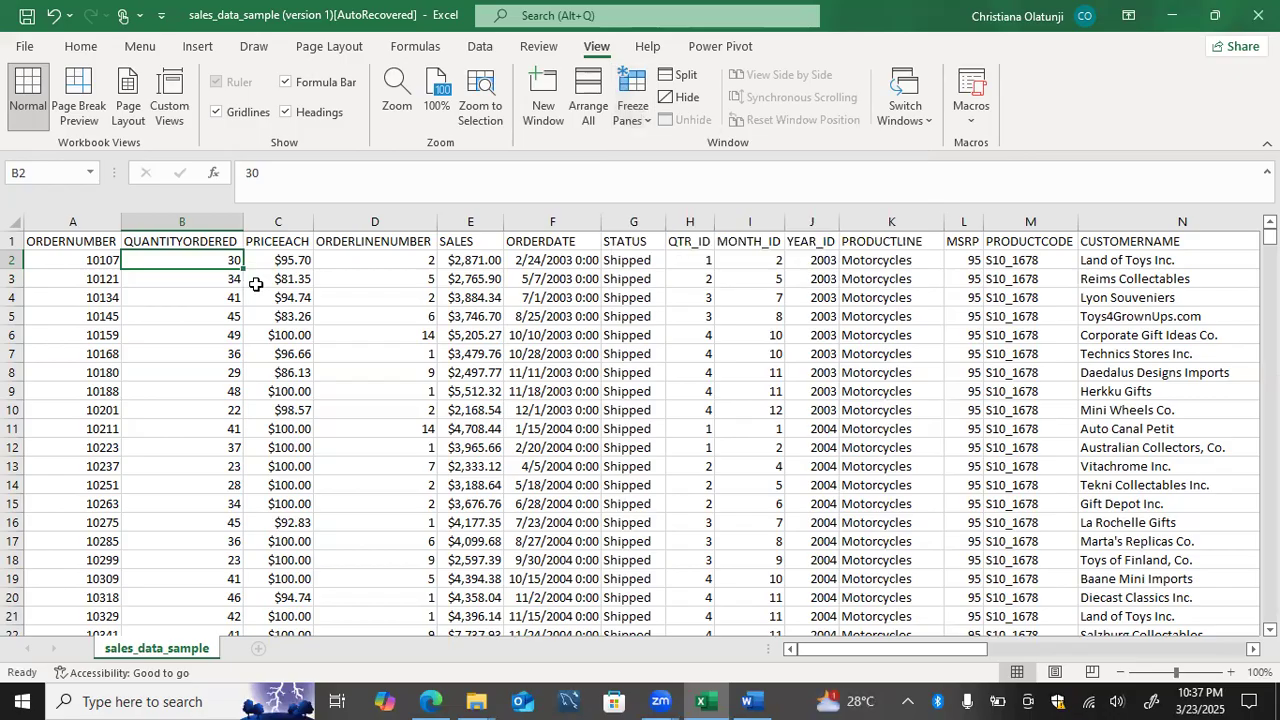
Step: Freeze rows 1 and 2 together with columns A and B, using cell C3 as the split point
{"action": "left_click", "coordinate": [256, 284]}
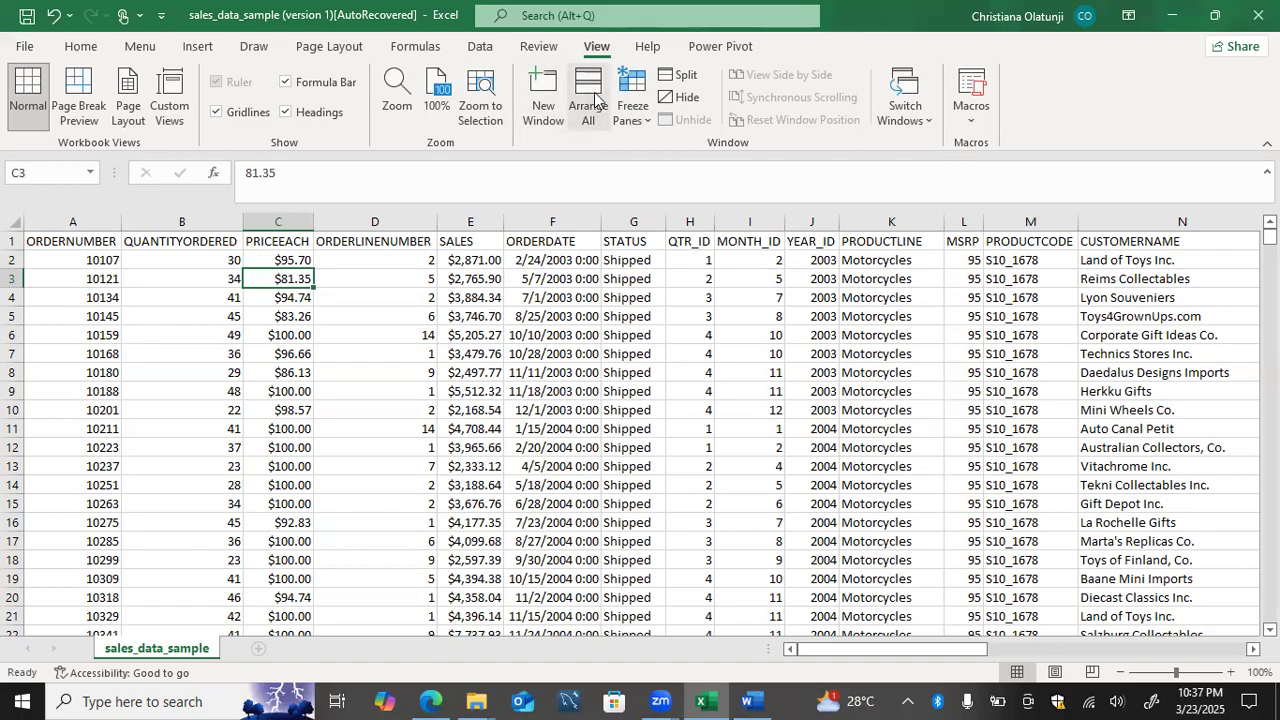
{"action": "left_click", "coordinate": [630, 110]}
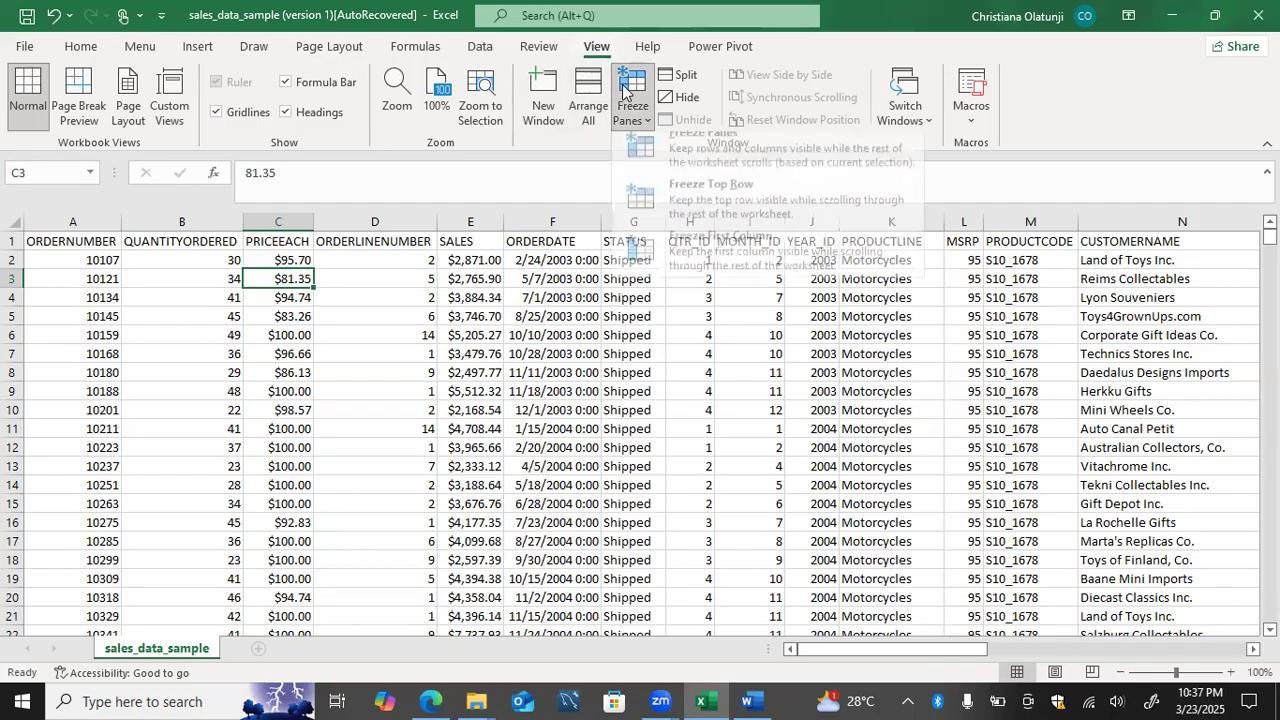
{"action": "left_click", "coordinate": [660, 158]}
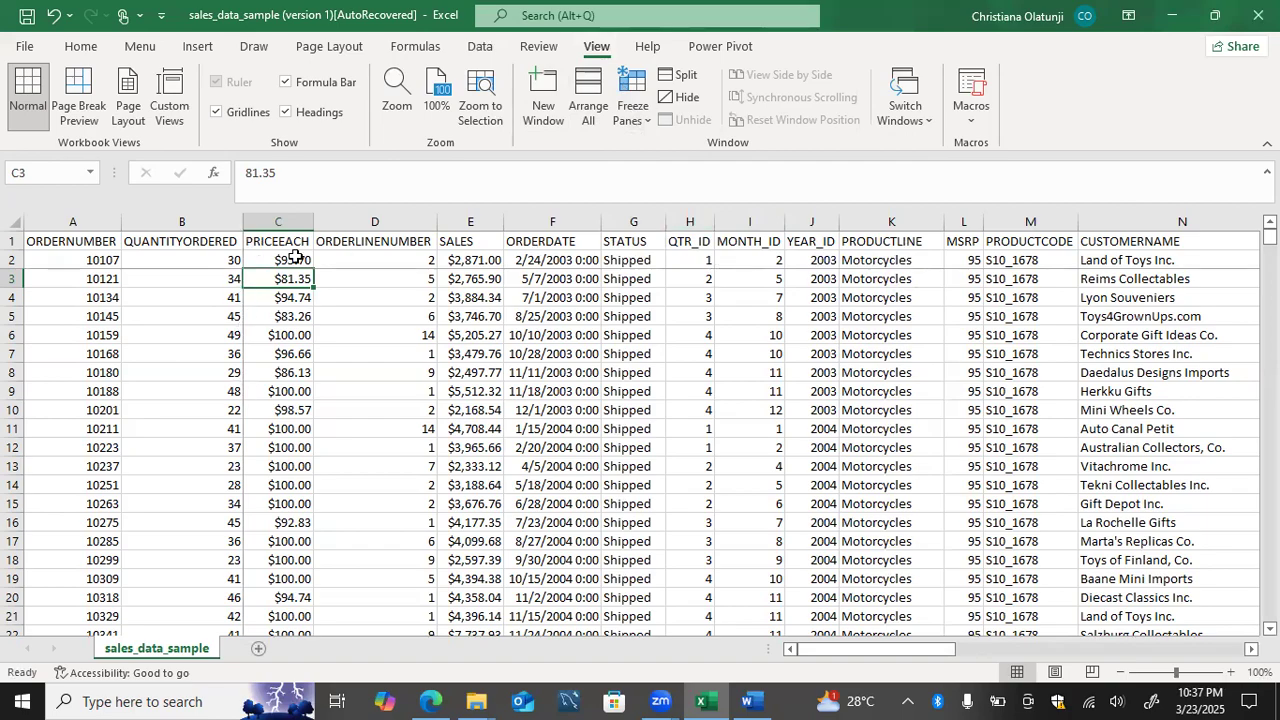
Step: Examine how the frozen rows and columns behave across the far columns and lower rows of the sheet
{"action": "scroll", "coordinate": [331, 343], "scroll_direction": "right", "scroll_amount": 1}
{"action": "scroll", "coordinate": [330, 343], "scroll_direction": "right", "scroll_amount": 10}
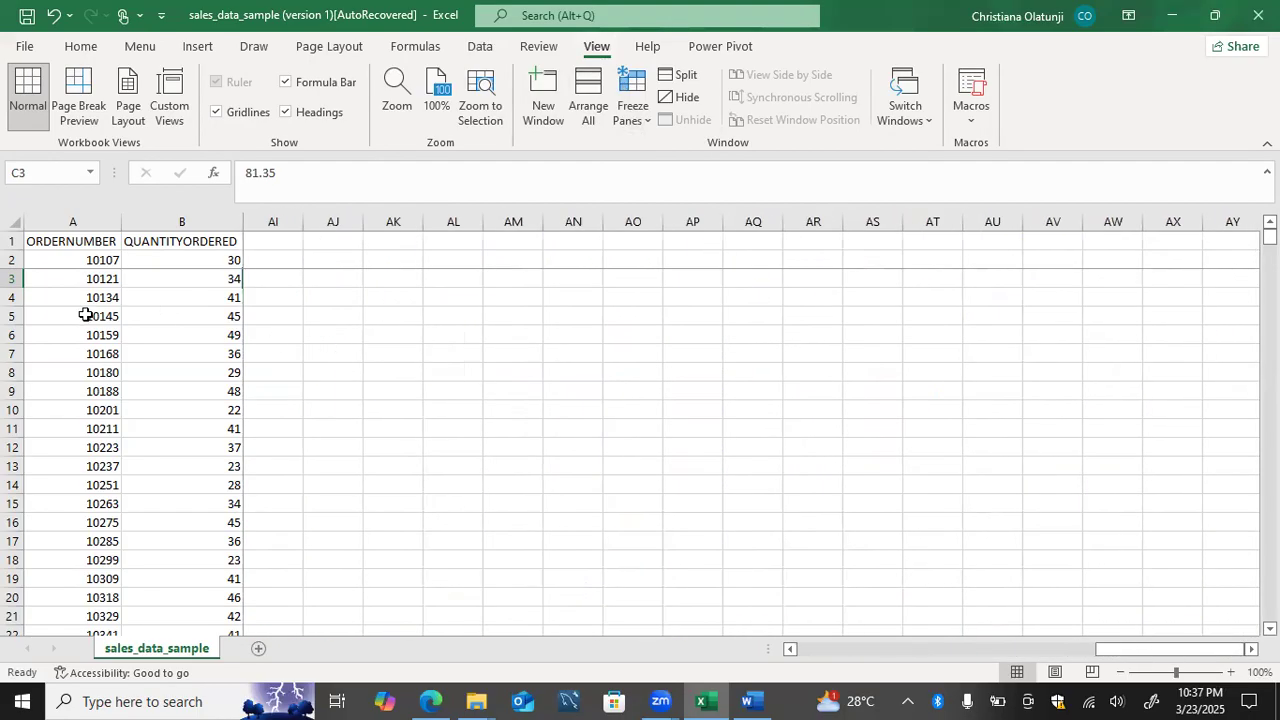
{"action": "scroll", "coordinate": [263, 298], "scroll_direction": "left", "scroll_amount": 1}
{"action": "scroll", "coordinate": [263, 298], "scroll_direction": "left", "scroll_amount": 2}
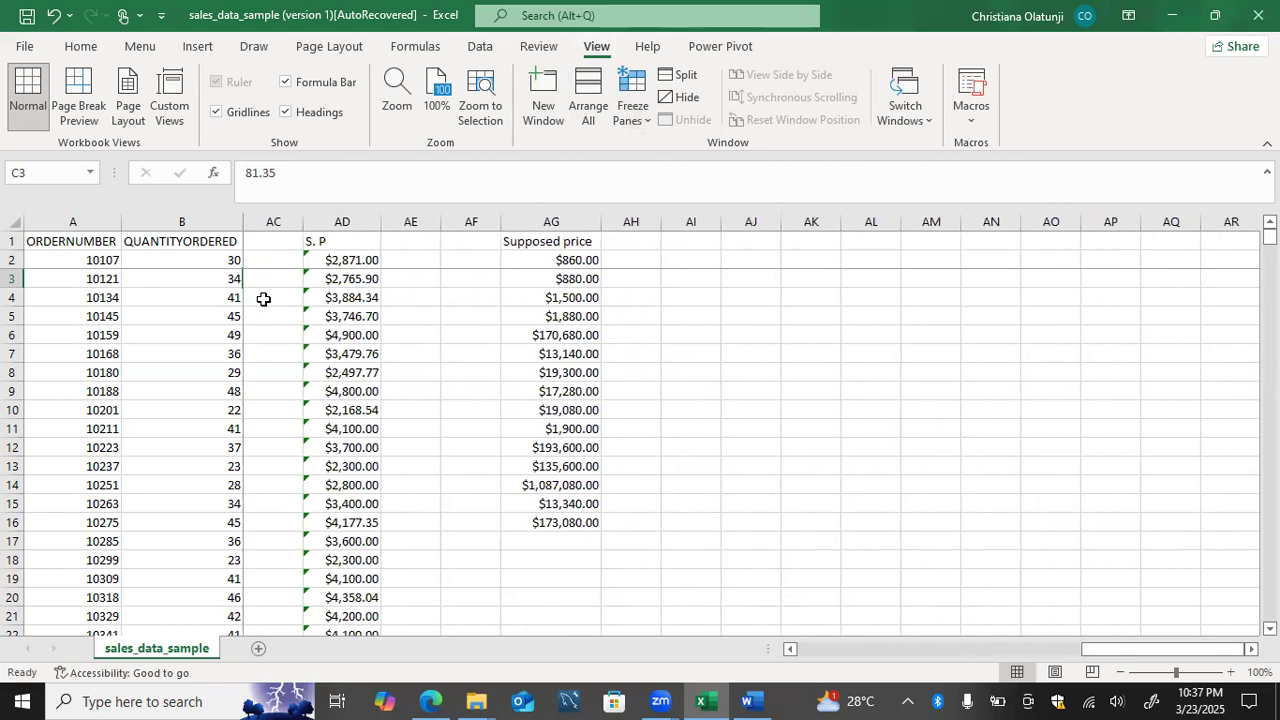
{"action": "scroll", "coordinate": [263, 298], "scroll_direction": "down", "scroll_amount": 5}
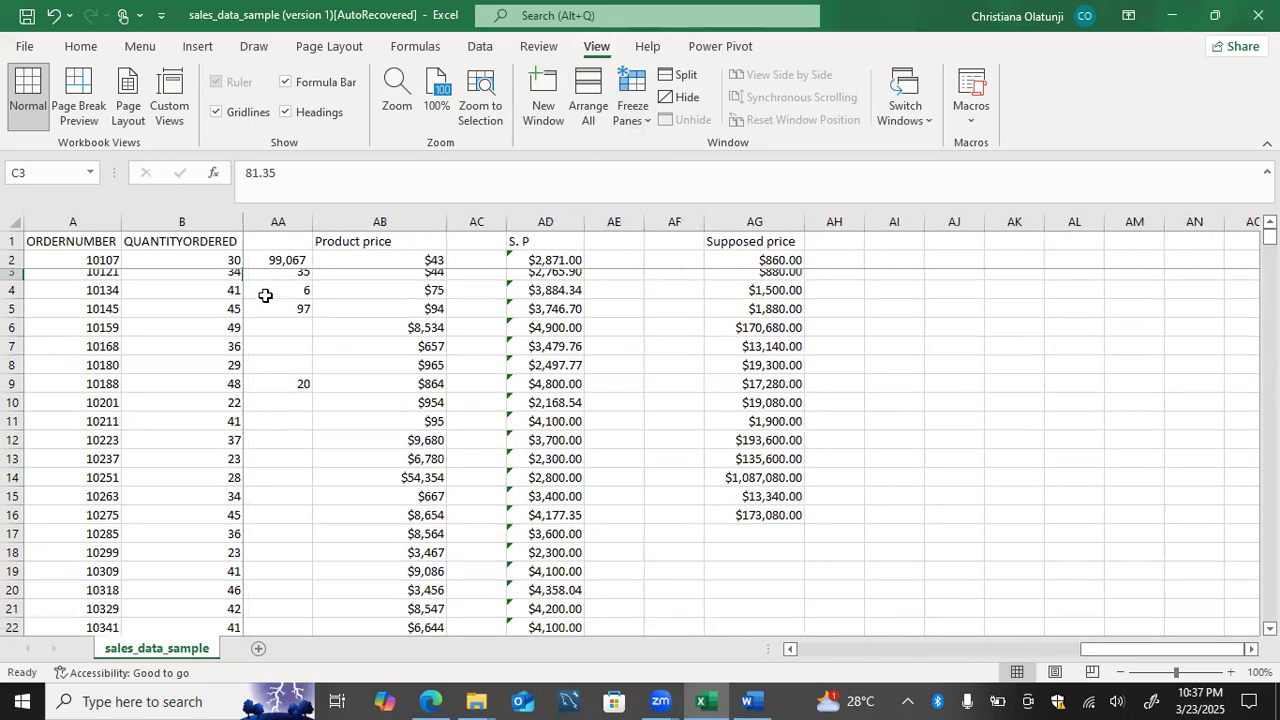
{"action": "scroll", "coordinate": [265, 296], "scroll_direction": "down", "scroll_amount": 6}
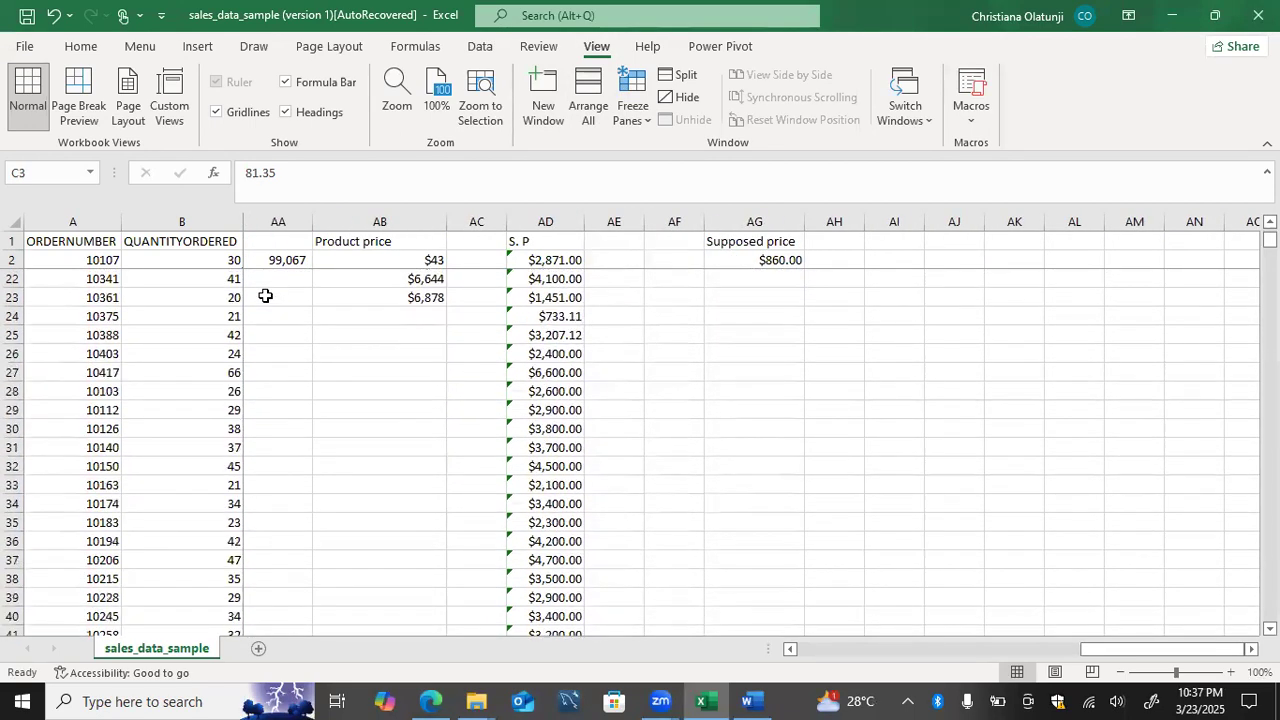
{"action": "scroll", "coordinate": [265, 296], "scroll_direction": "up", "scroll_amount": 11}
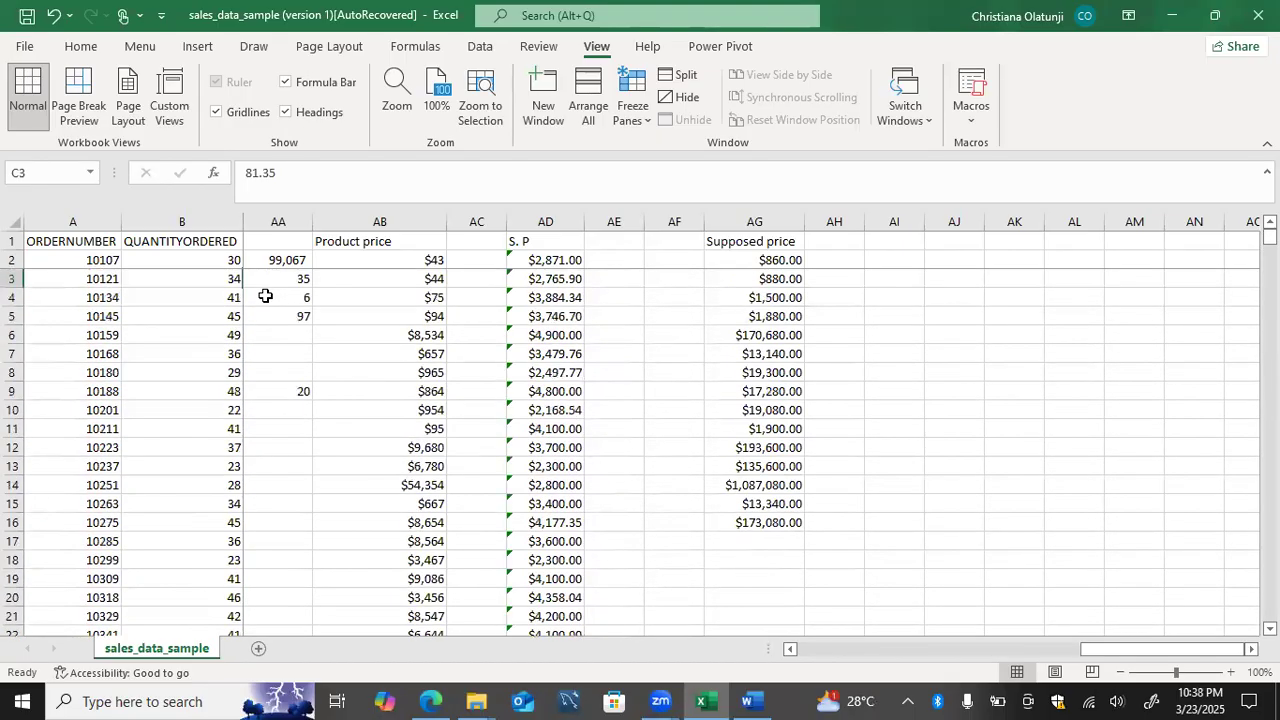
Step: Examine how the frozen header rows and order columns follow the data down past row 76 and across to the Supposed price column
{"action": "scroll", "coordinate": [265, 296], "scroll_direction": "left", "scroll_amount": 7}
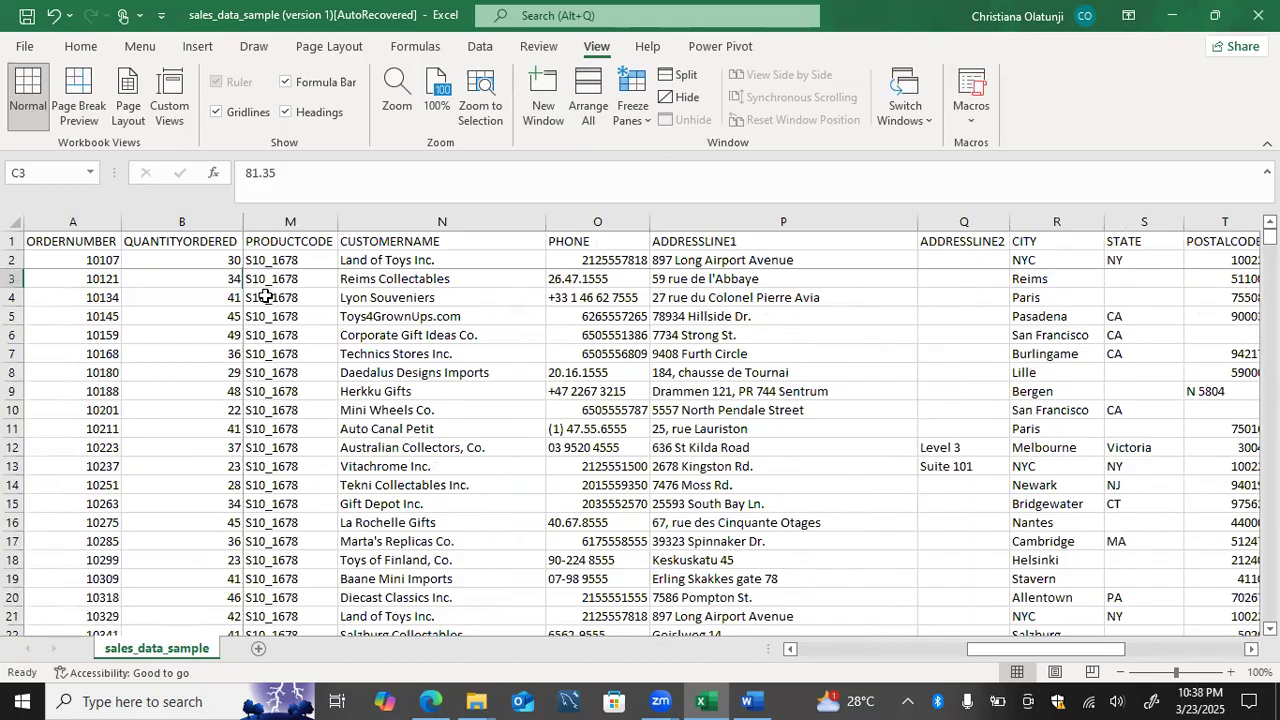
{"action": "scroll", "coordinate": [265, 296], "scroll_direction": "left", "scroll_amount": 3}
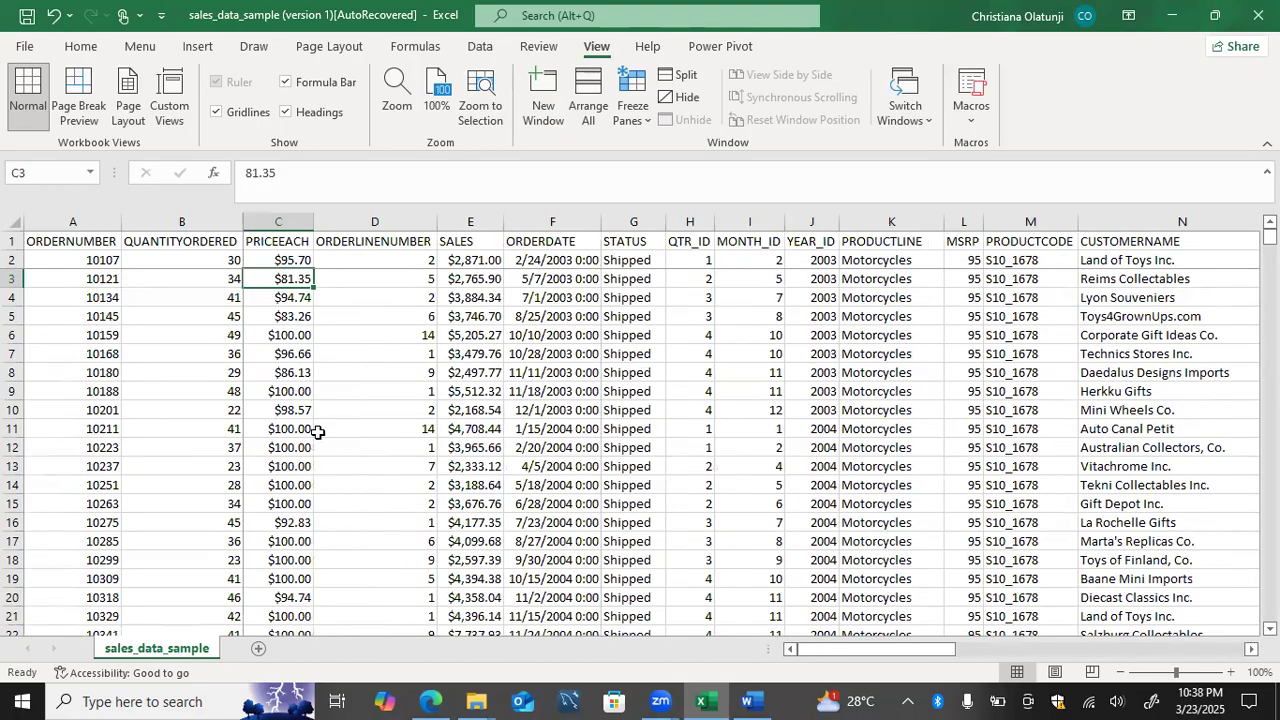
{"action": "scroll", "coordinate": [317, 431], "scroll_direction": "down", "scroll_amount": 4}
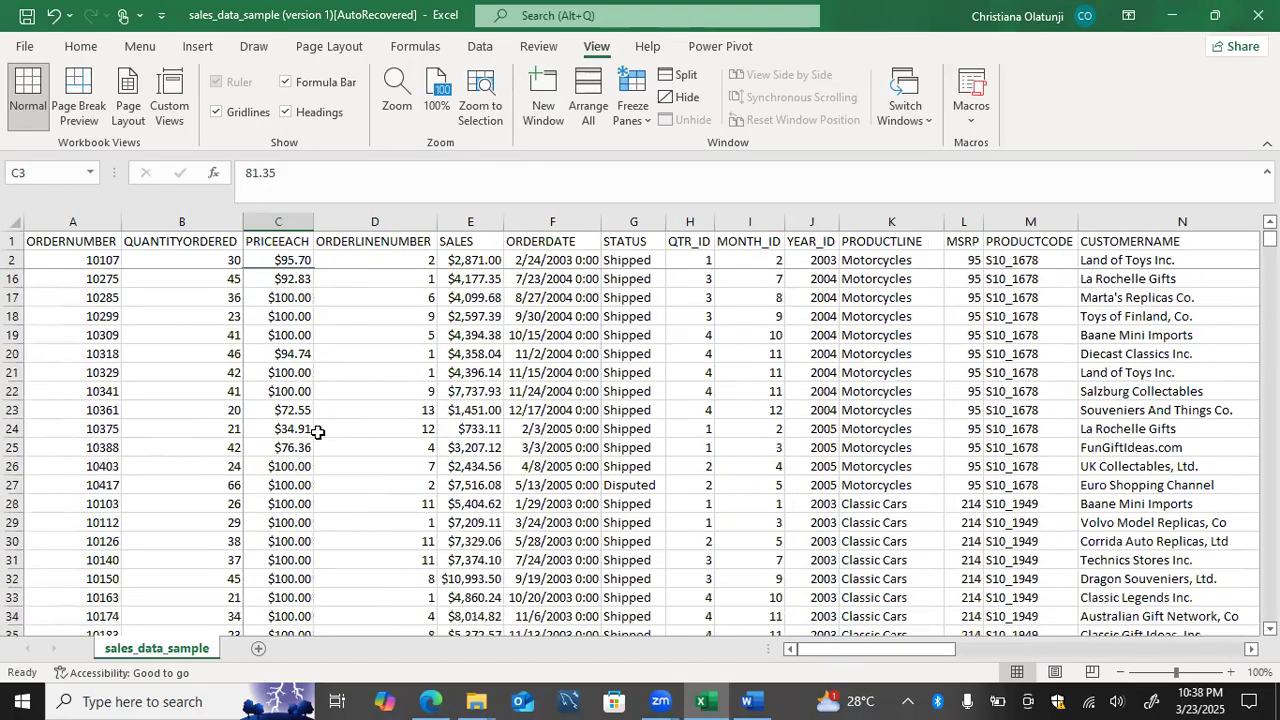
{"action": "scroll", "coordinate": [317, 431], "scroll_direction": "down", "scroll_amount": 4}
{"action": "scroll", "coordinate": [317, 431], "scroll_direction": "down", "scroll_amount": 2}
{"action": "scroll", "coordinate": [317, 431], "scroll_direction": "down", "scroll_amount": 7}
{"action": "scroll", "coordinate": [317, 431], "scroll_direction": "down", "scroll_amount": 5}
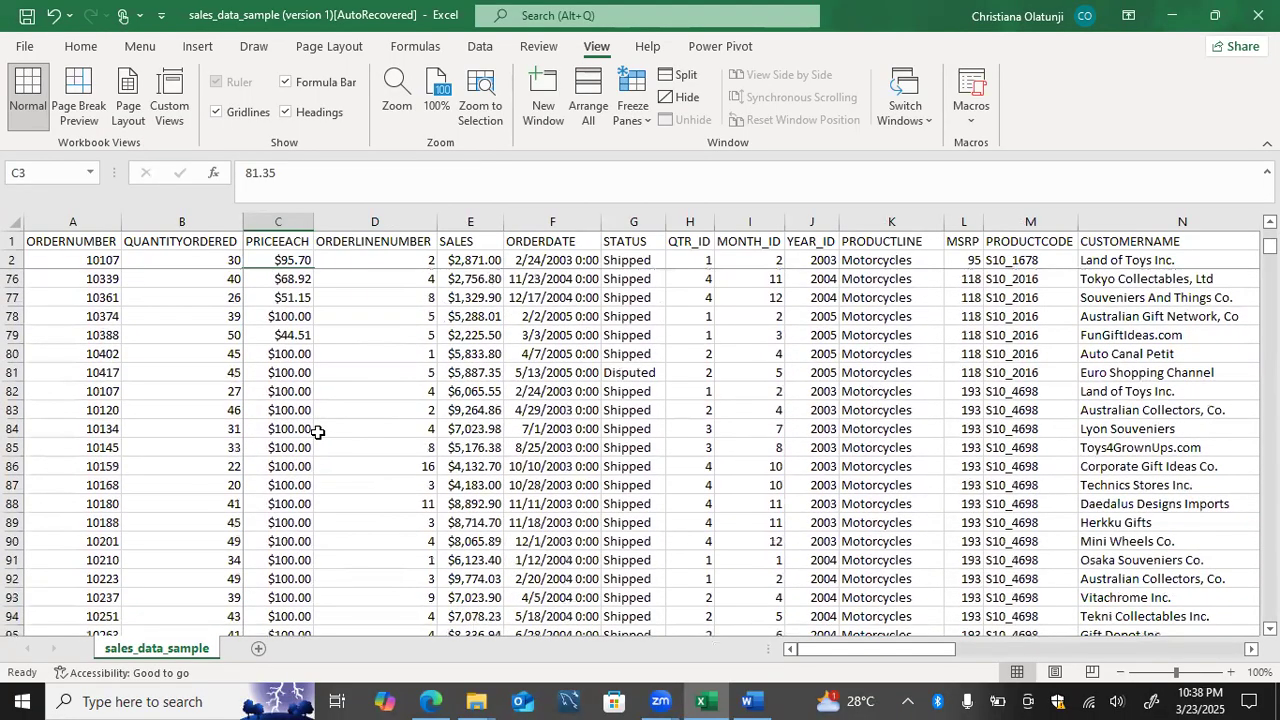
{"action": "scroll", "coordinate": [317, 431], "scroll_direction": "right", "scroll_amount": 8}
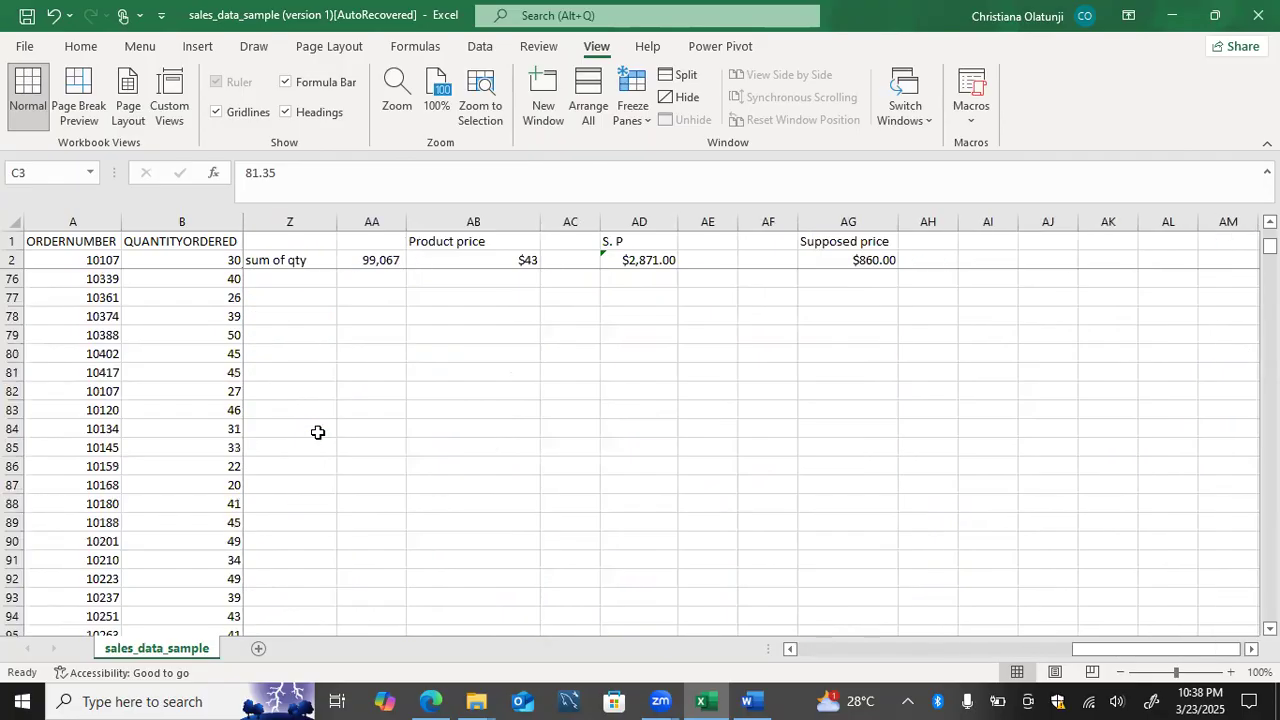
{"action": "scroll", "coordinate": [317, 431], "scroll_direction": "down", "scroll_amount": 1}
{"action": "scroll", "coordinate": [317, 431], "scroll_direction": "left", "scroll_amount": 3}
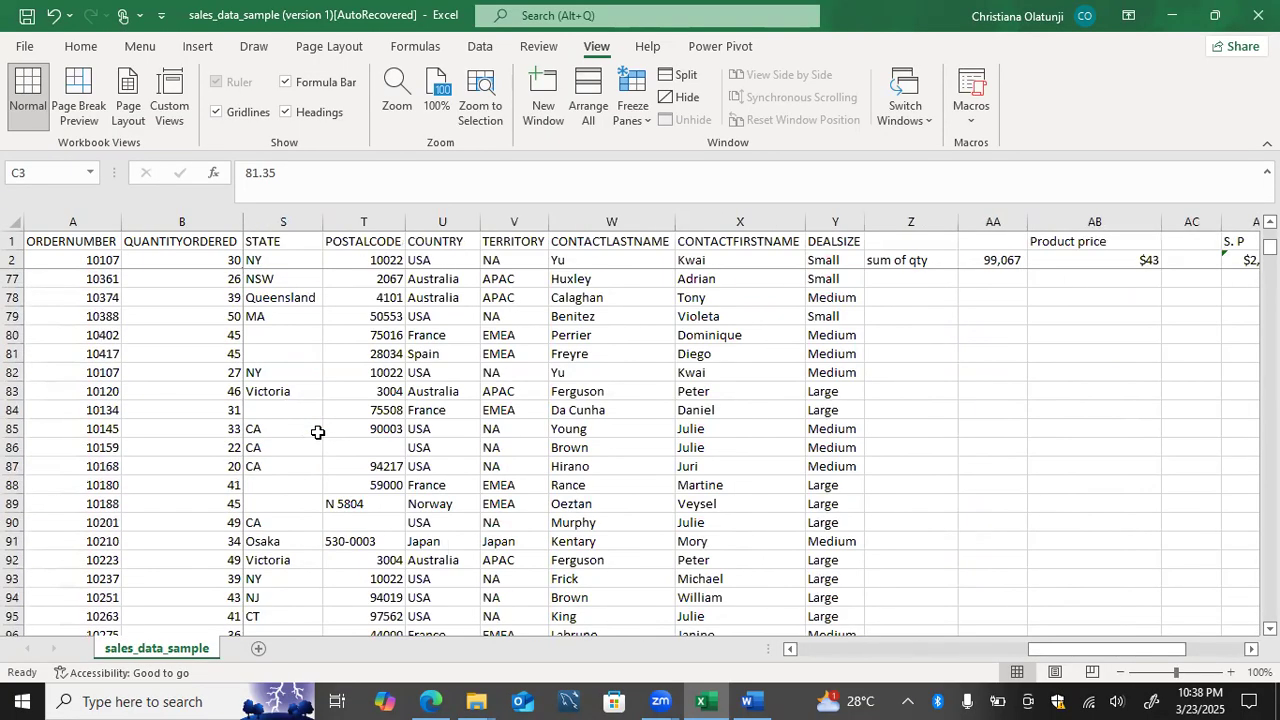
{"action": "scroll", "coordinate": [317, 431], "scroll_direction": "left", "scroll_amount": 3}
{"action": "scroll", "coordinate": [317, 431], "scroll_direction": "down", "scroll_amount": 1}
{"action": "scroll", "coordinate": [317, 431], "scroll_direction": "left", "scroll_amount": 10}
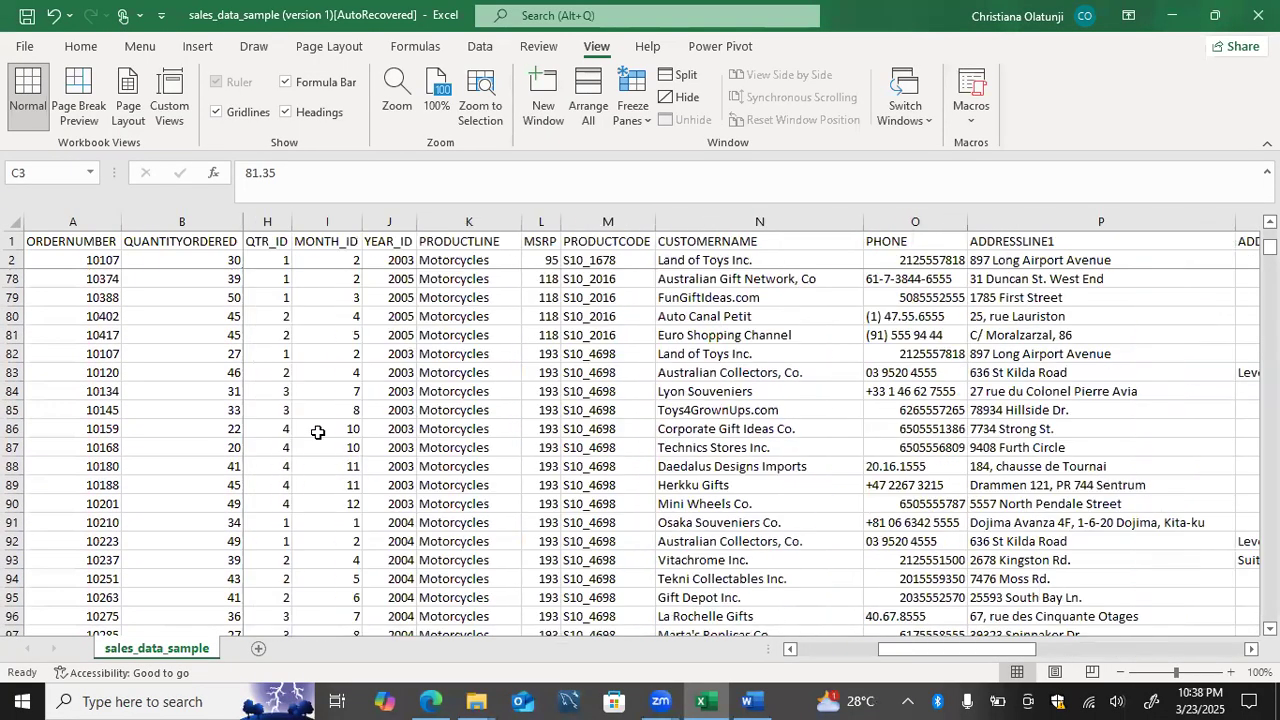
{"action": "scroll", "coordinate": [317, 431], "scroll_direction": "down", "scroll_amount": 2}
{"action": "scroll", "coordinate": [317, 431], "scroll_direction": "left", "scroll_amount": 3}
{"action": "scroll", "coordinate": [317, 431], "scroll_direction": "up", "scroll_amount": 11}
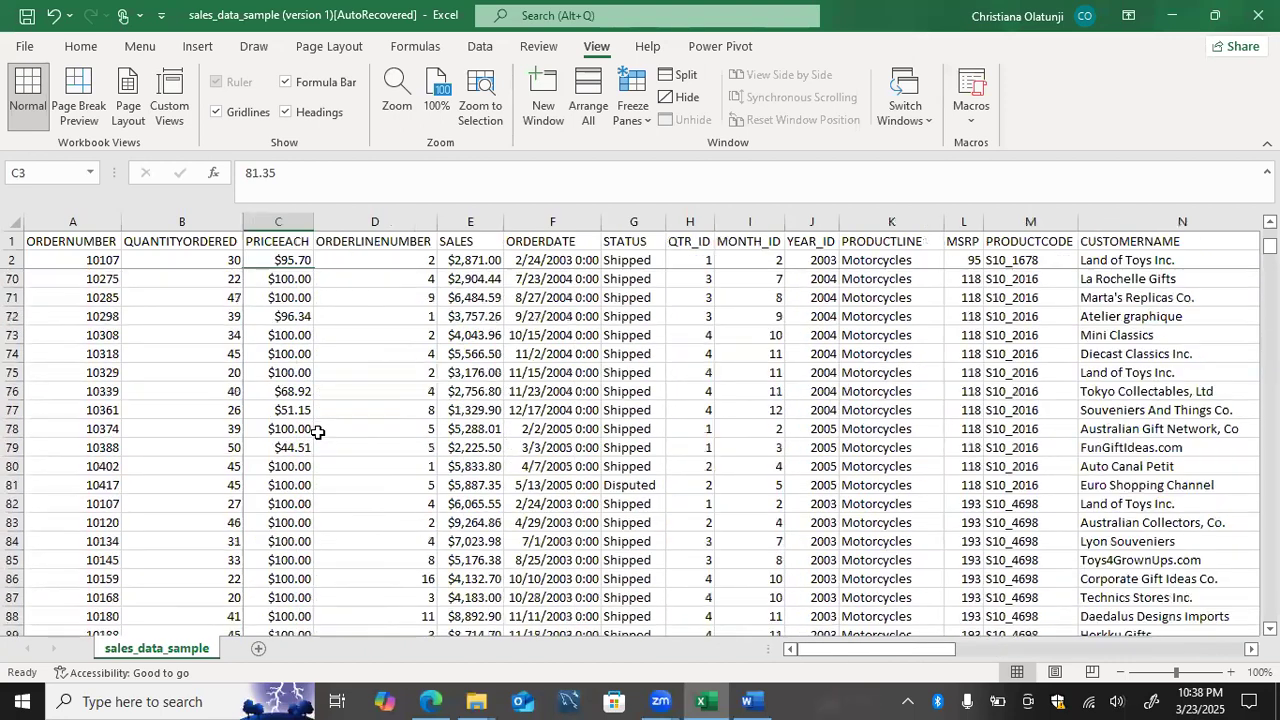
{"action": "scroll", "coordinate": [317, 431], "scroll_direction": "up", "scroll_amount": 15}
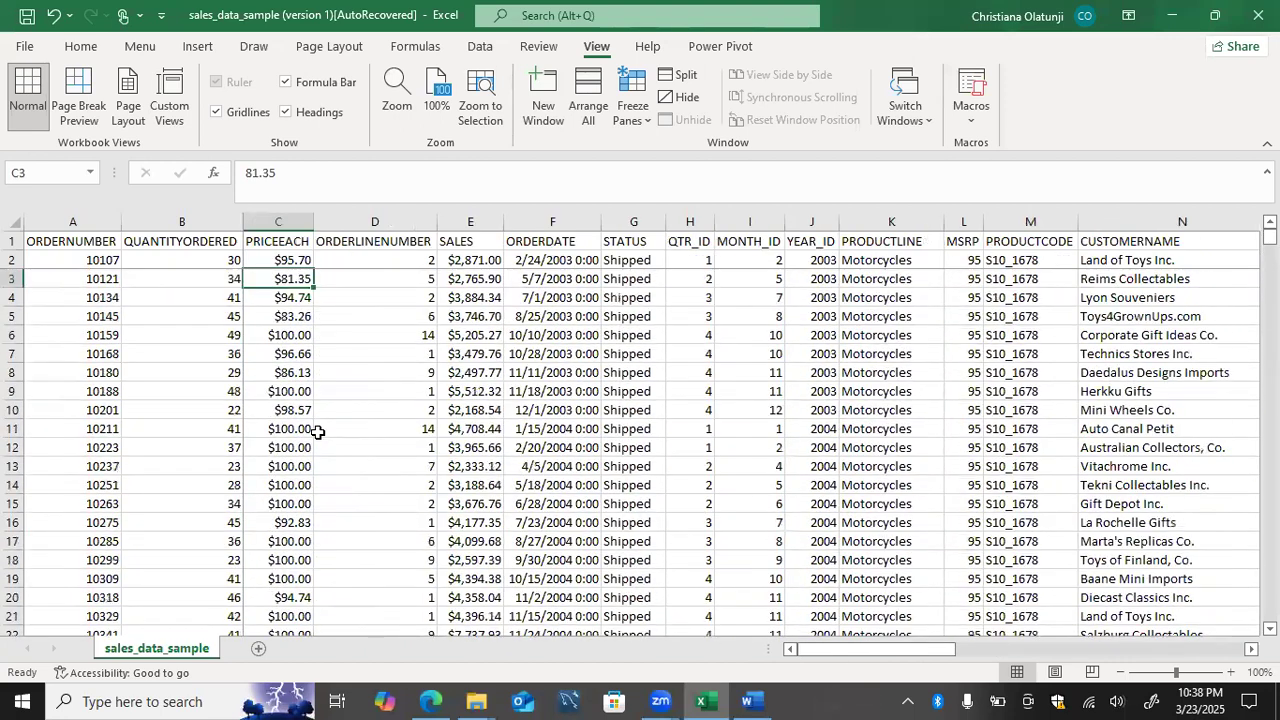
{"action": "scroll", "coordinate": [337, 337], "scroll_direction": "down", "scroll_amount": 1}
{"action": "scroll", "coordinate": [363, 523], "scroll_direction": "up", "scroll_amount": 1}
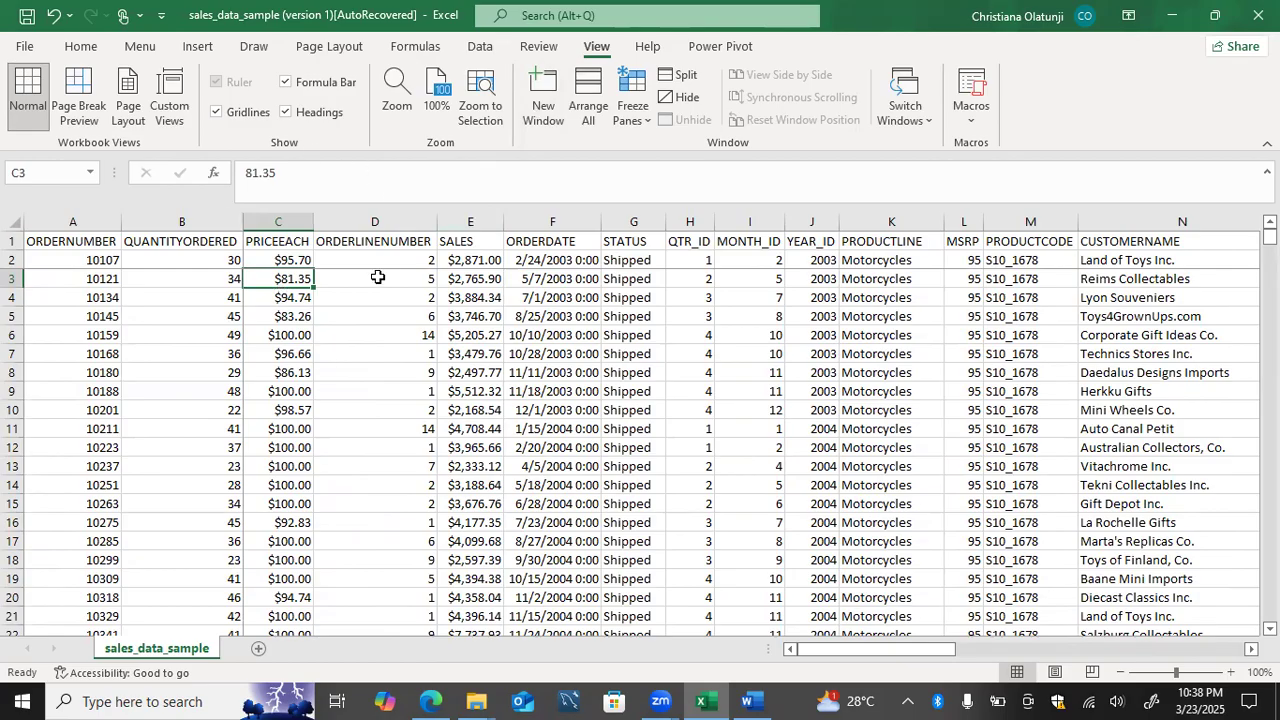
Step: Replace the current frozen panes with a freeze of the top row only, and check the header against the lower rows
{"action": "left_click", "coordinate": [635, 118]}
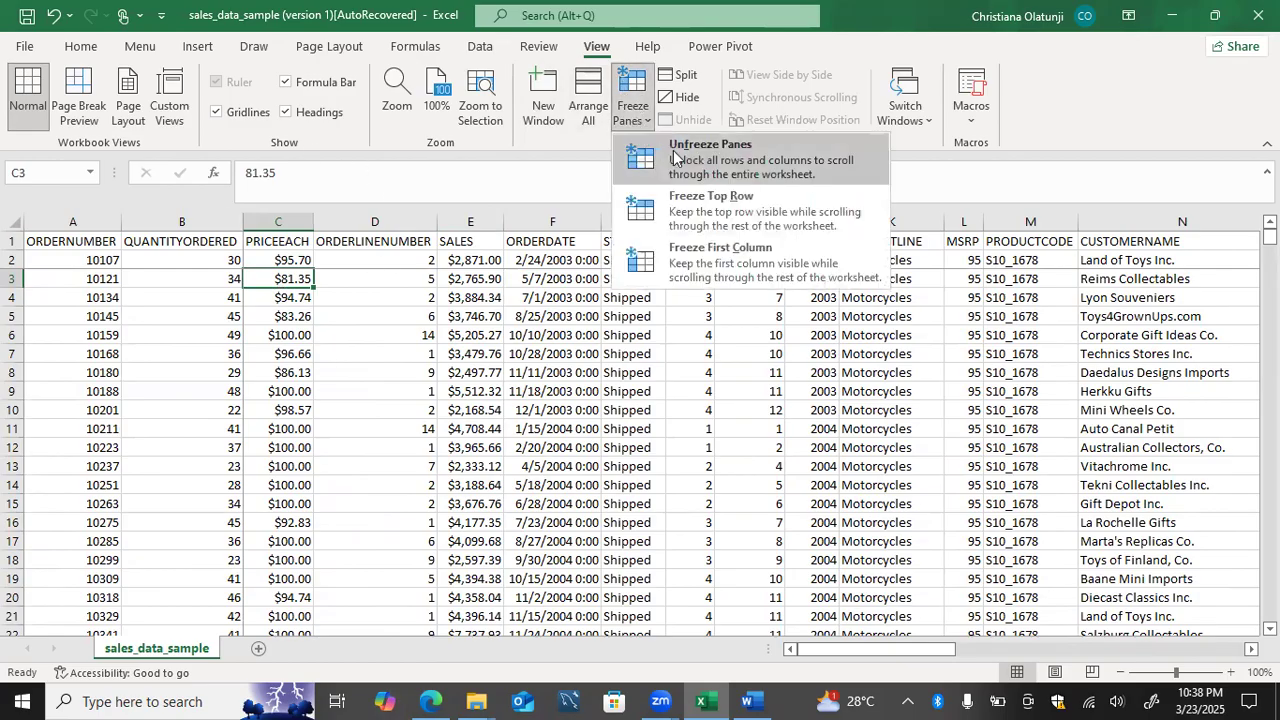
{"action": "left_click", "coordinate": [673, 150]}
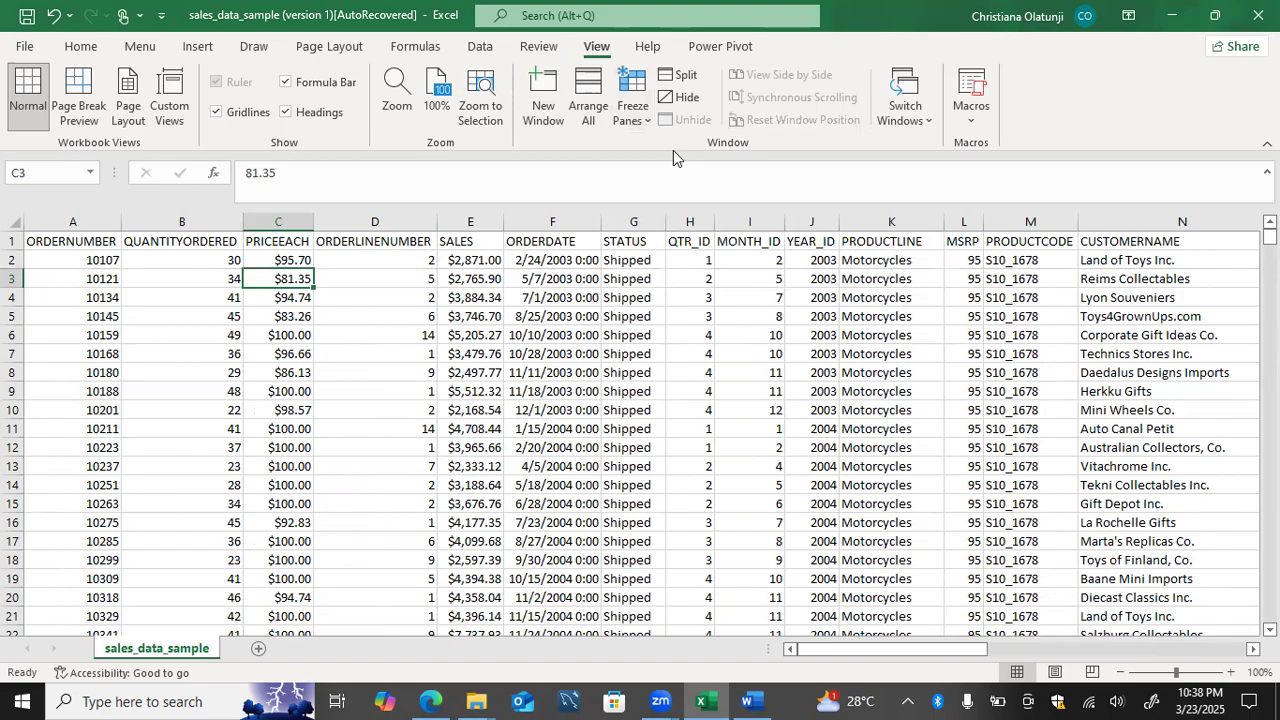
{"action": "left_click", "coordinate": [630, 112]}
{"action": "left_click", "coordinate": [641, 217]}
{"action": "scroll", "coordinate": [568, 420], "scroll_direction": "down", "scroll_amount": 2}
{"action": "scroll", "coordinate": [568, 420], "scroll_direction": "down", "scroll_amount": 20}
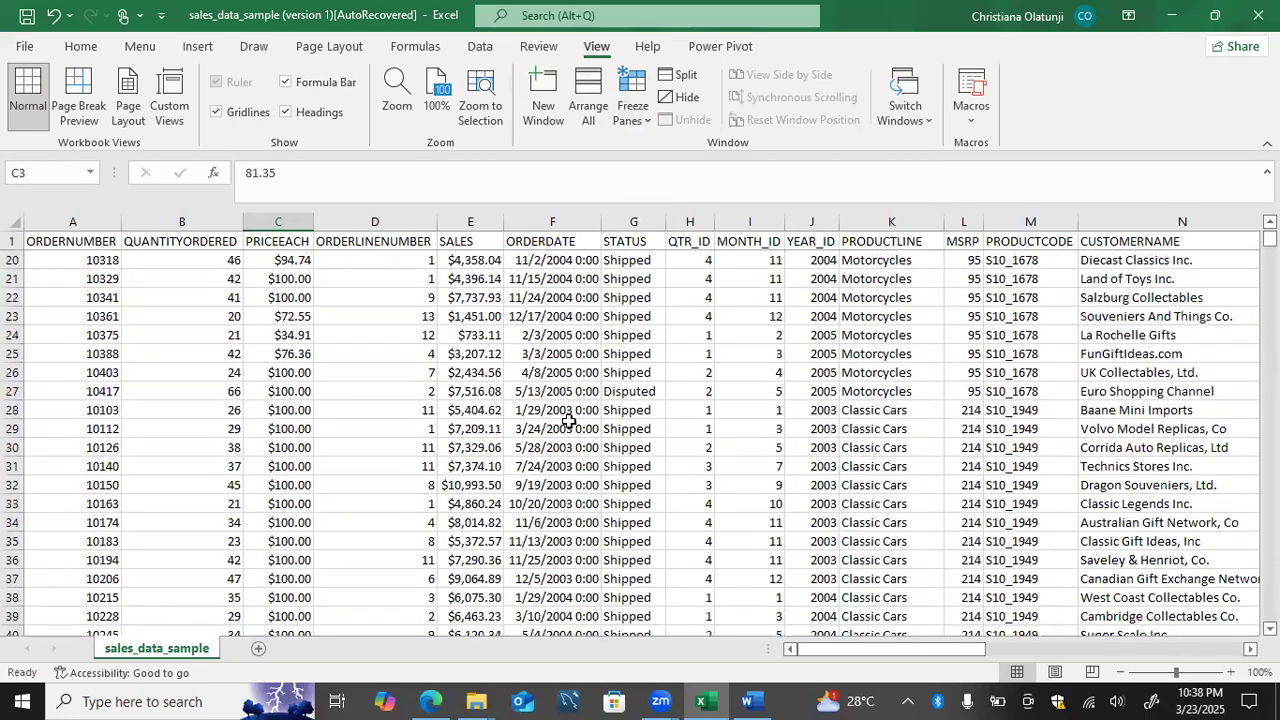
{"action": "scroll", "coordinate": [568, 420], "scroll_direction": "down", "scroll_amount": 19}
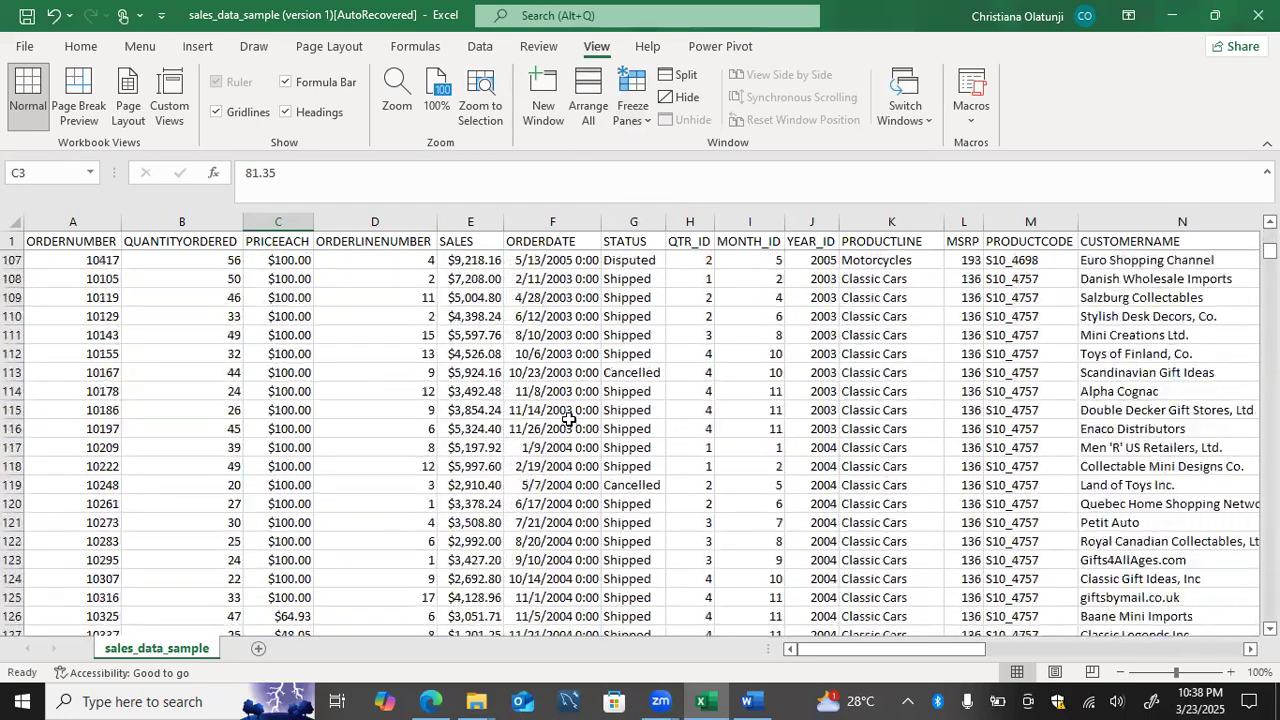
{"action": "scroll", "coordinate": [568, 420], "scroll_direction": "up", "scroll_amount": 13}
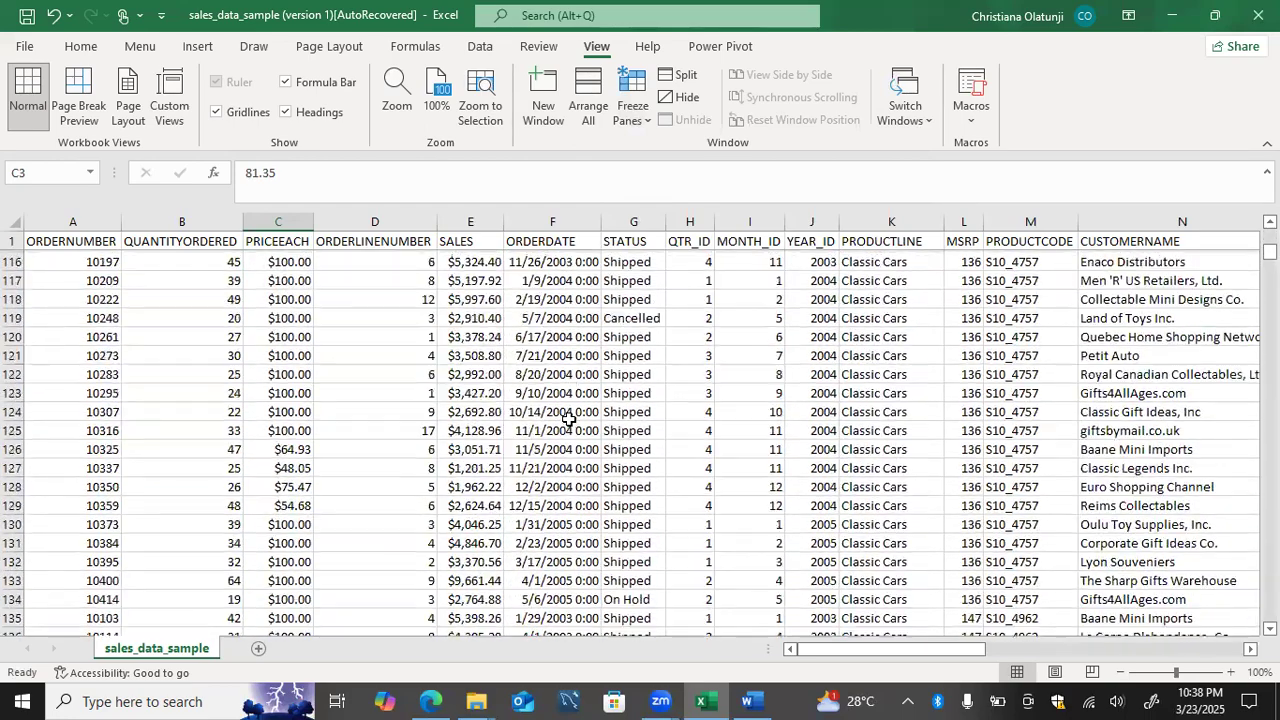
Step: Unfreeze the top row and display the available freeze options again
{"action": "left_click", "coordinate": [638, 115]}
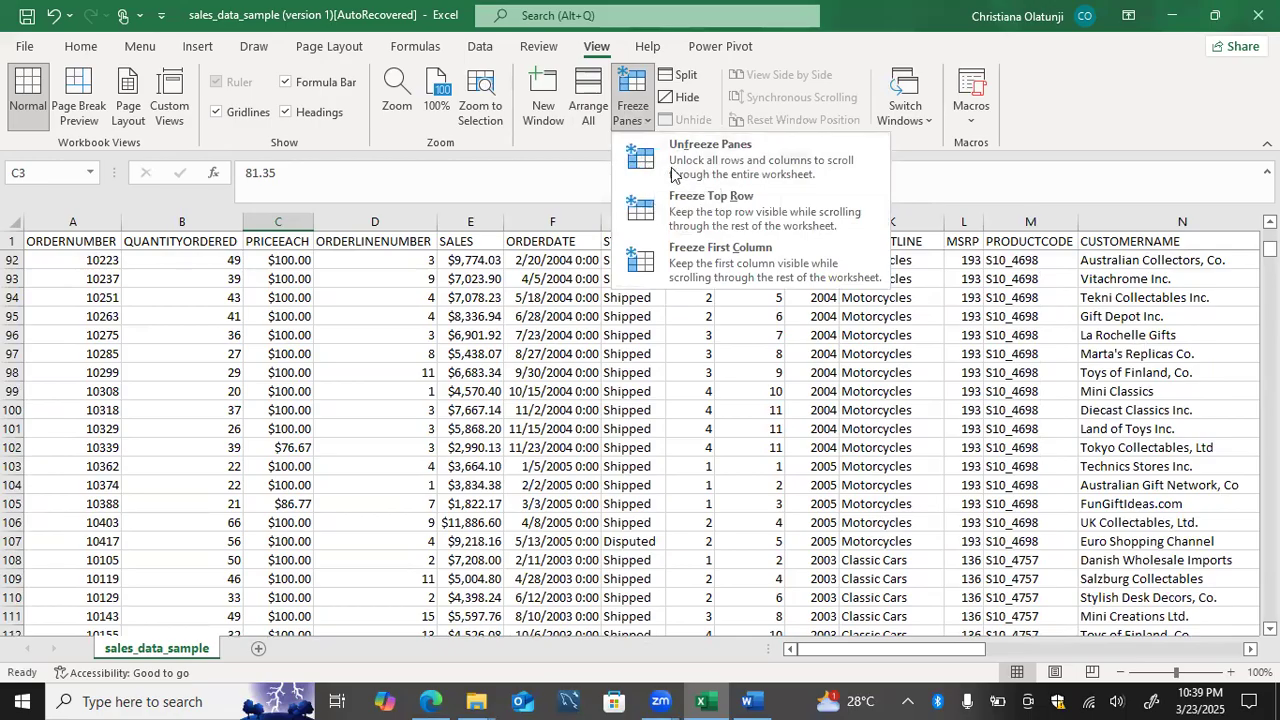
{"action": "left_click", "coordinate": [672, 175]}
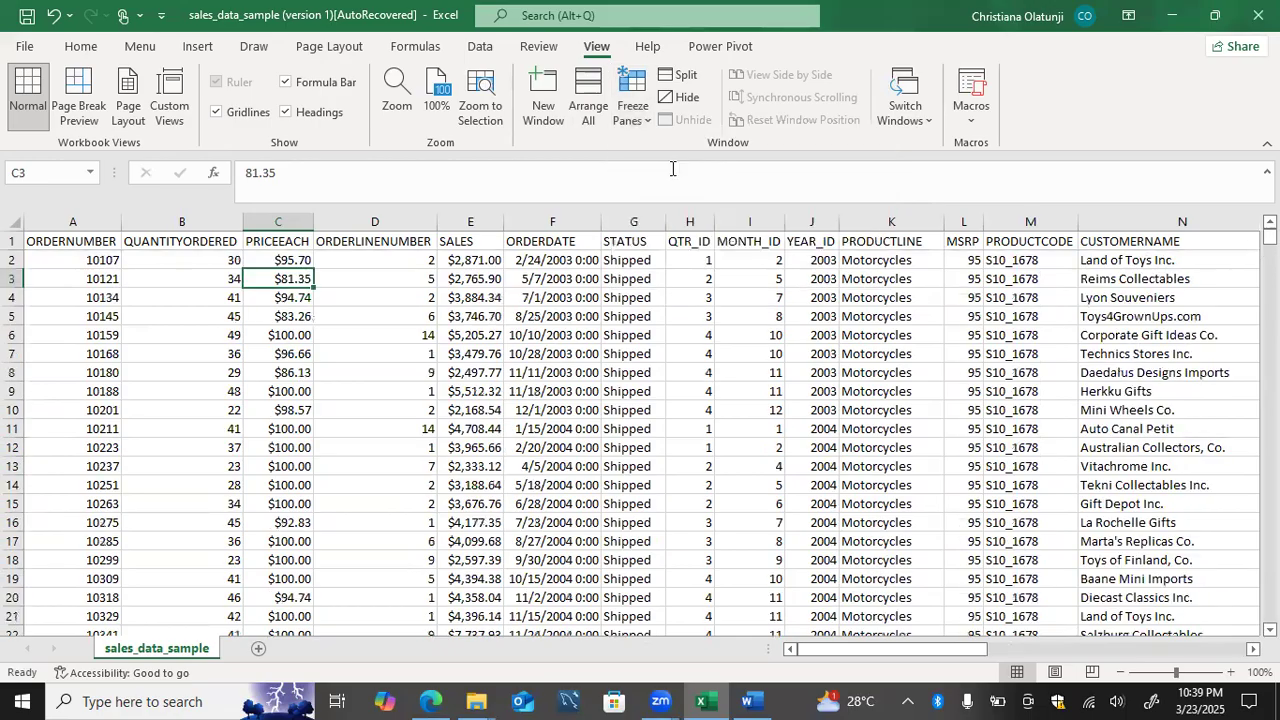
{"action": "left_click", "coordinate": [638, 110]}
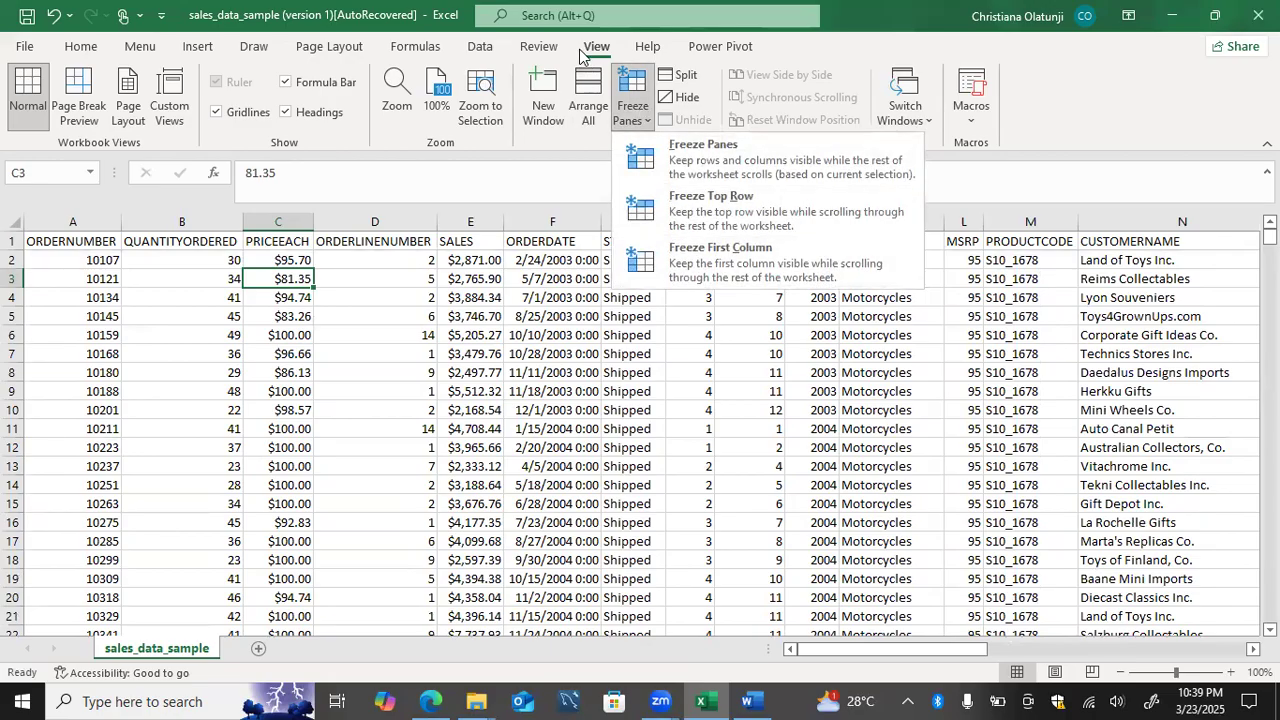
Step: Check the Formulas and Functions topics in the Word course outline, and return to the sales workbook in Excel
{"action": "left_click", "coordinate": [747, 699]}
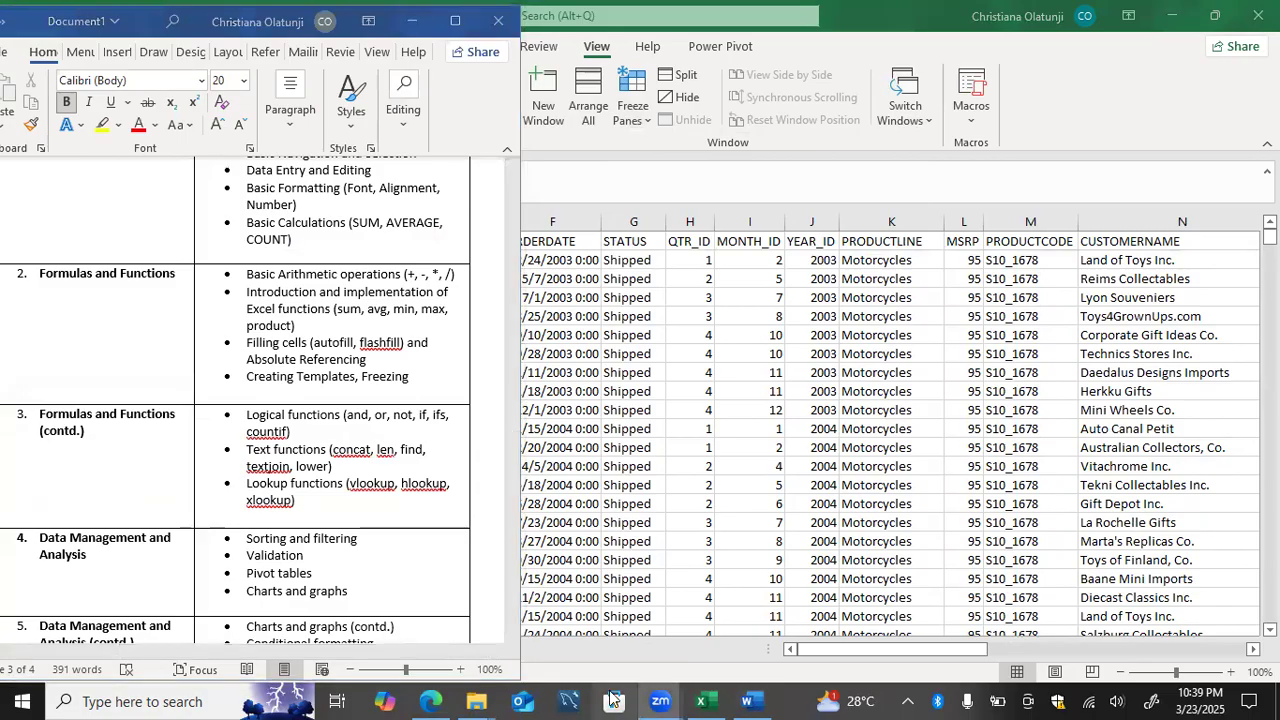
{"action": "left_click", "coordinate": [700, 699]}
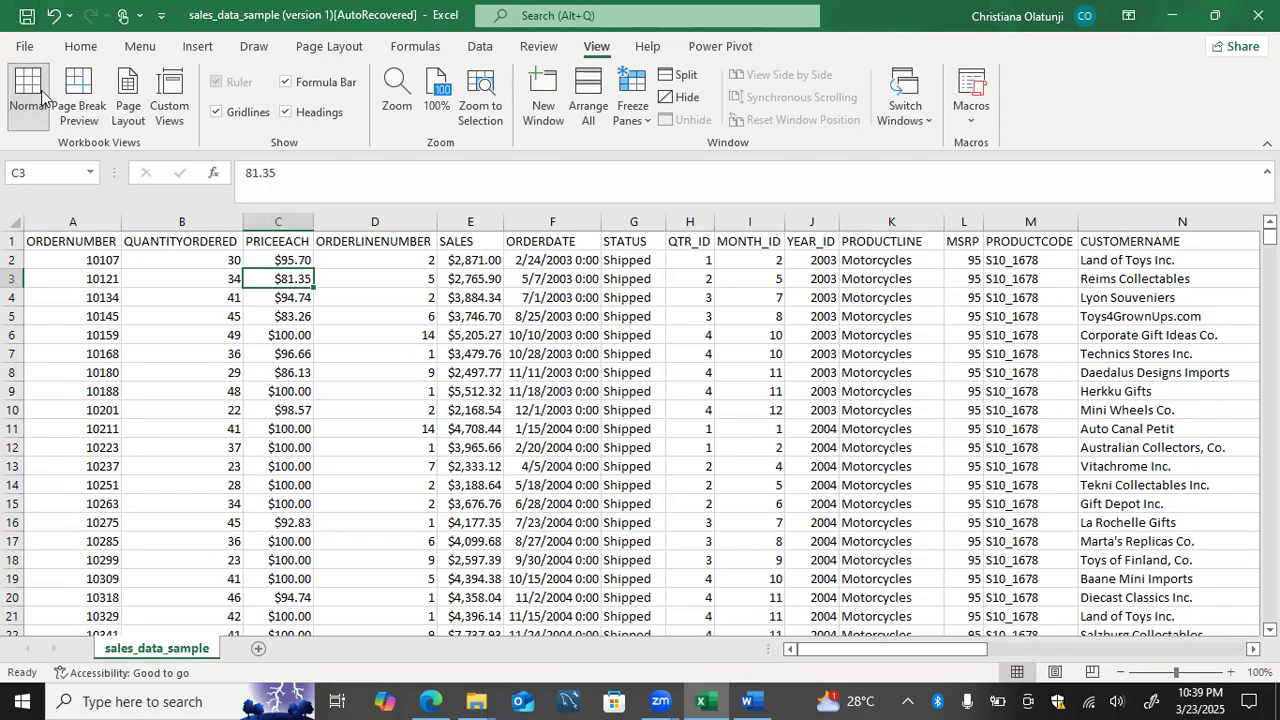
Step: Open the recent workbook excel mastery and examine its formatted header row and the records below it
{"action": "left_click", "coordinate": [24, 46]}
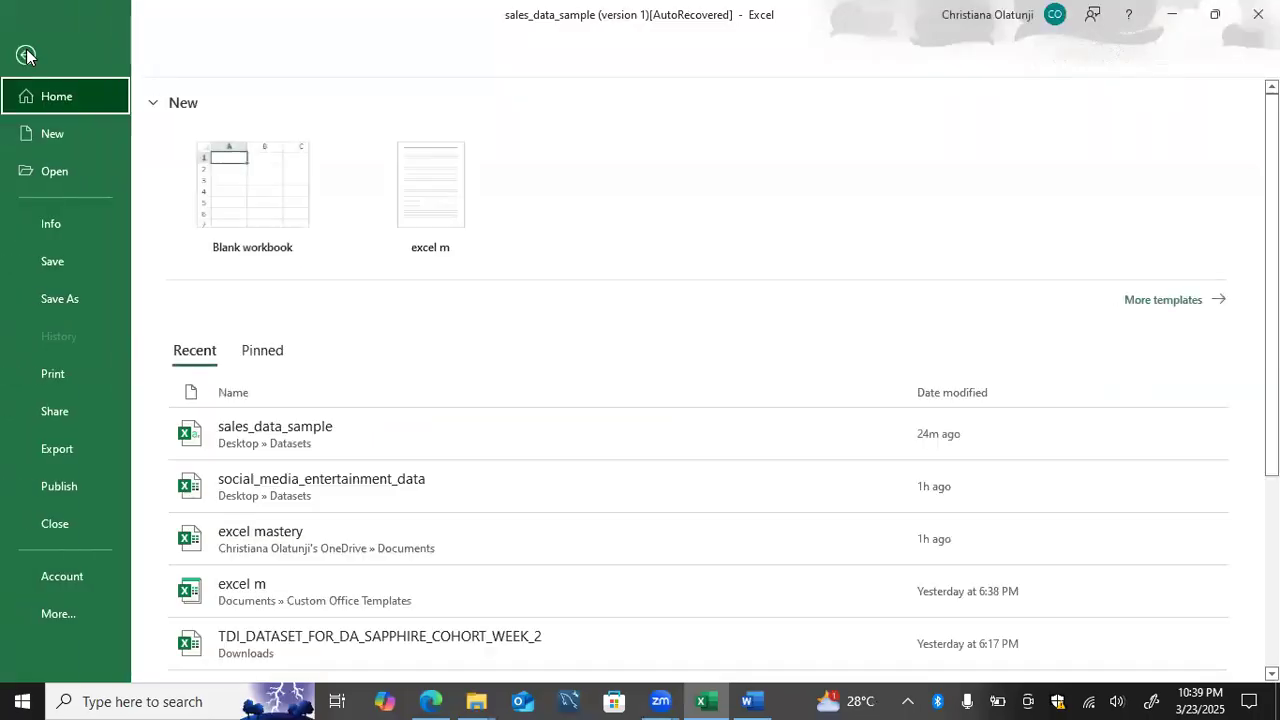
{"action": "left_click", "coordinate": [265, 540]}
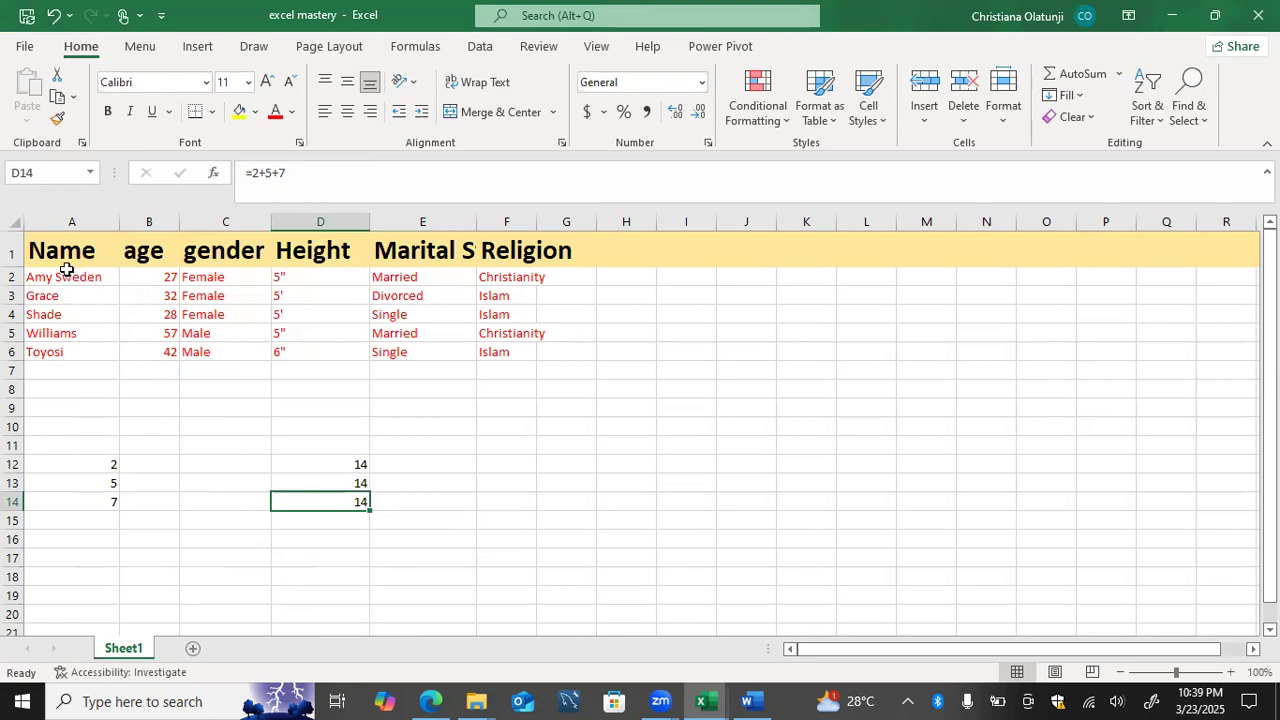
{"action": "left_click", "coordinate": [14, 249]}
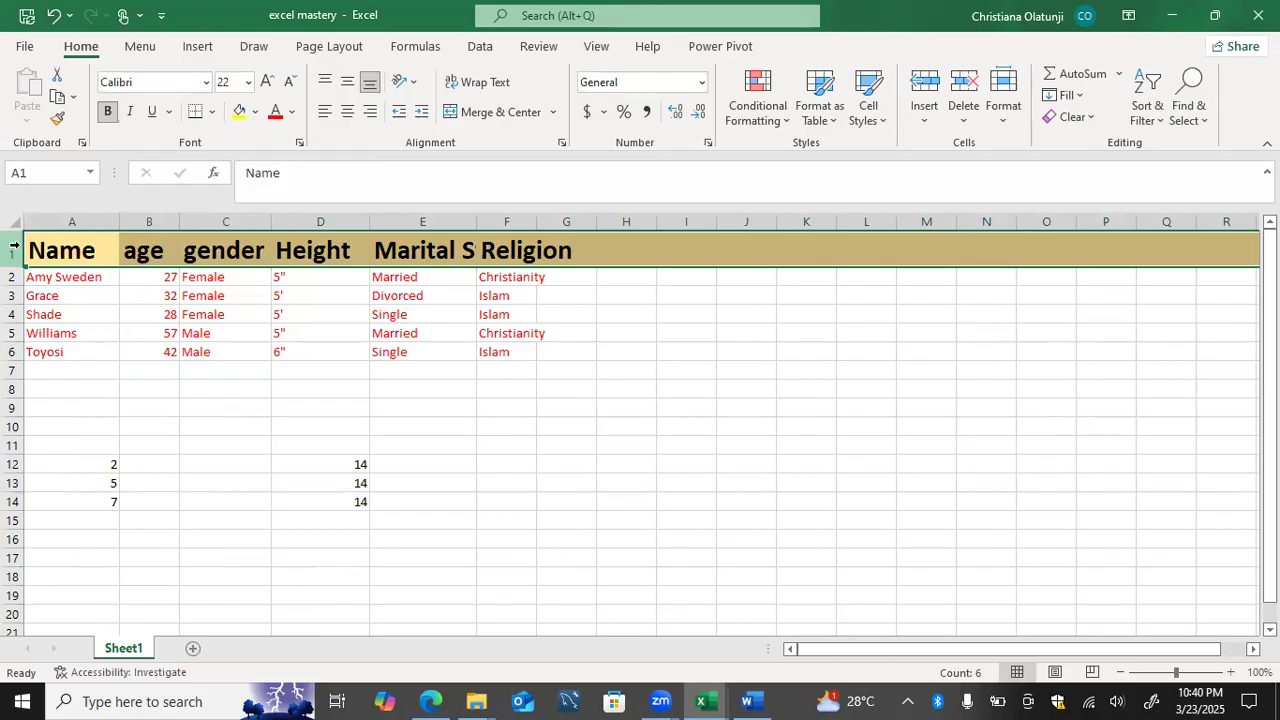
{"action": "left_click", "coordinate": [57, 291]}
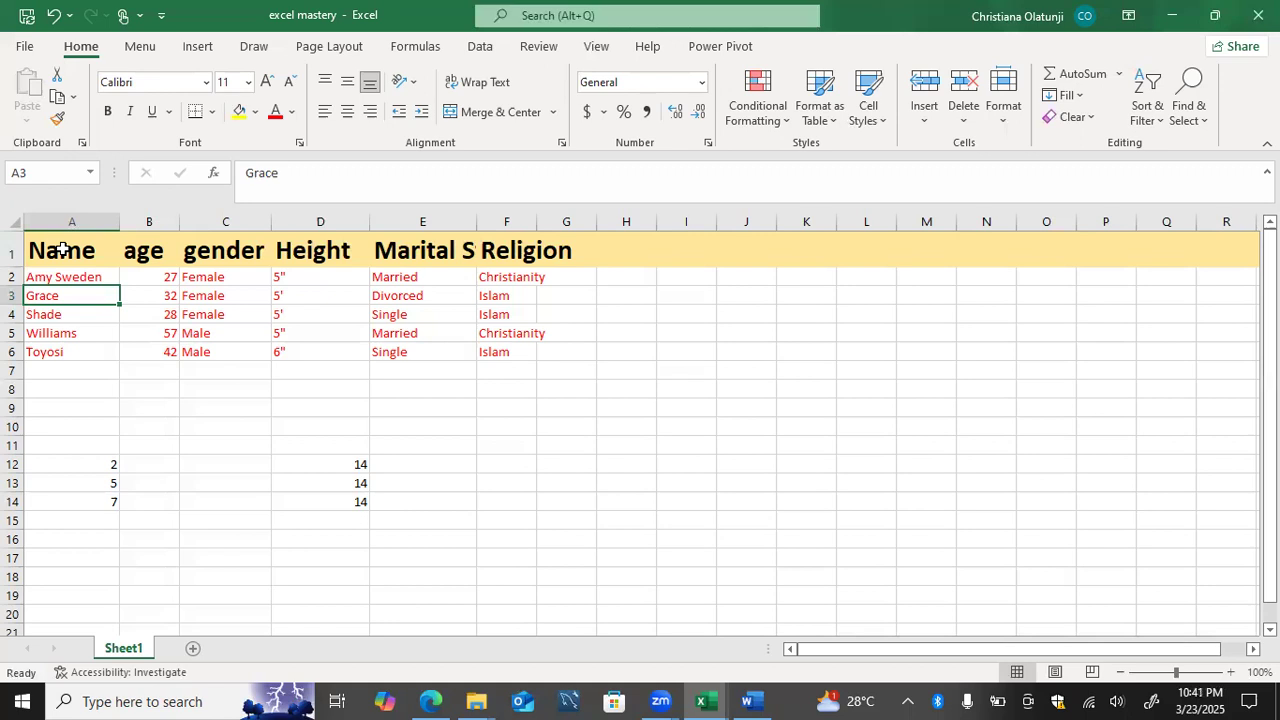
Step: Save the excel mastery workbook and create a new blank workbook
{"action": "left_click", "coordinate": [20, 52]}
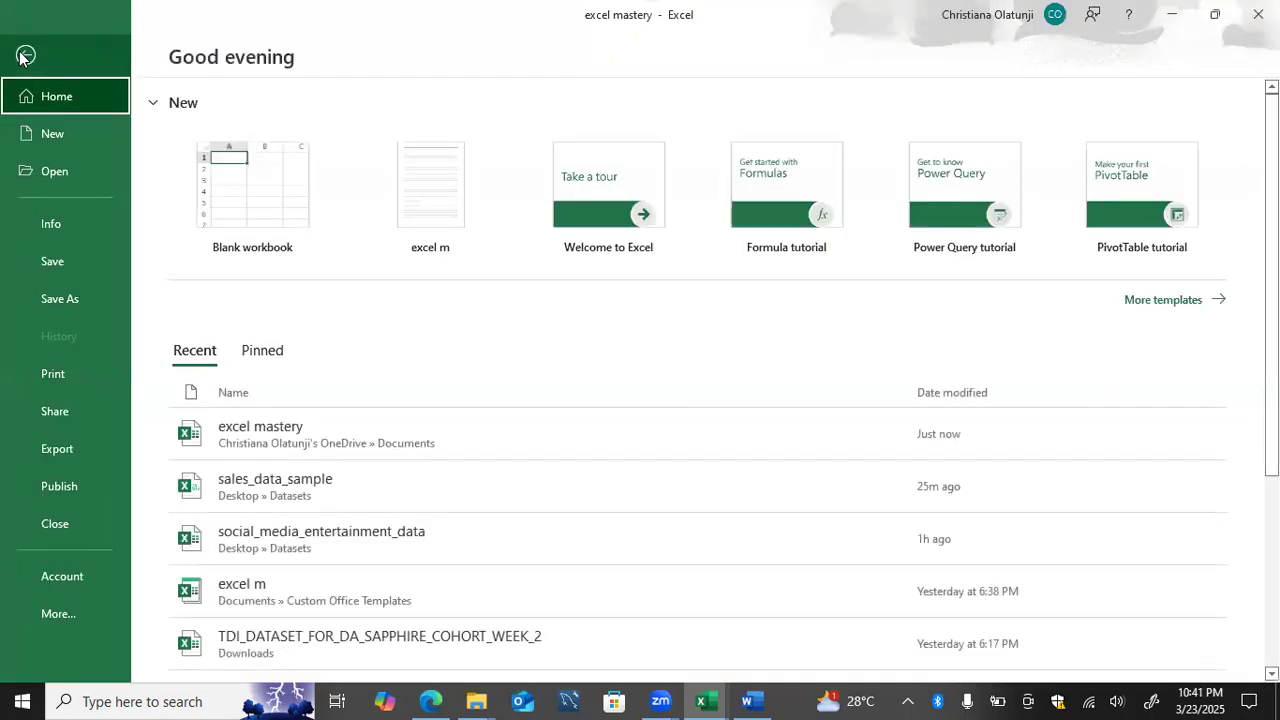
{"action": "left_click", "coordinate": [12, 260]}
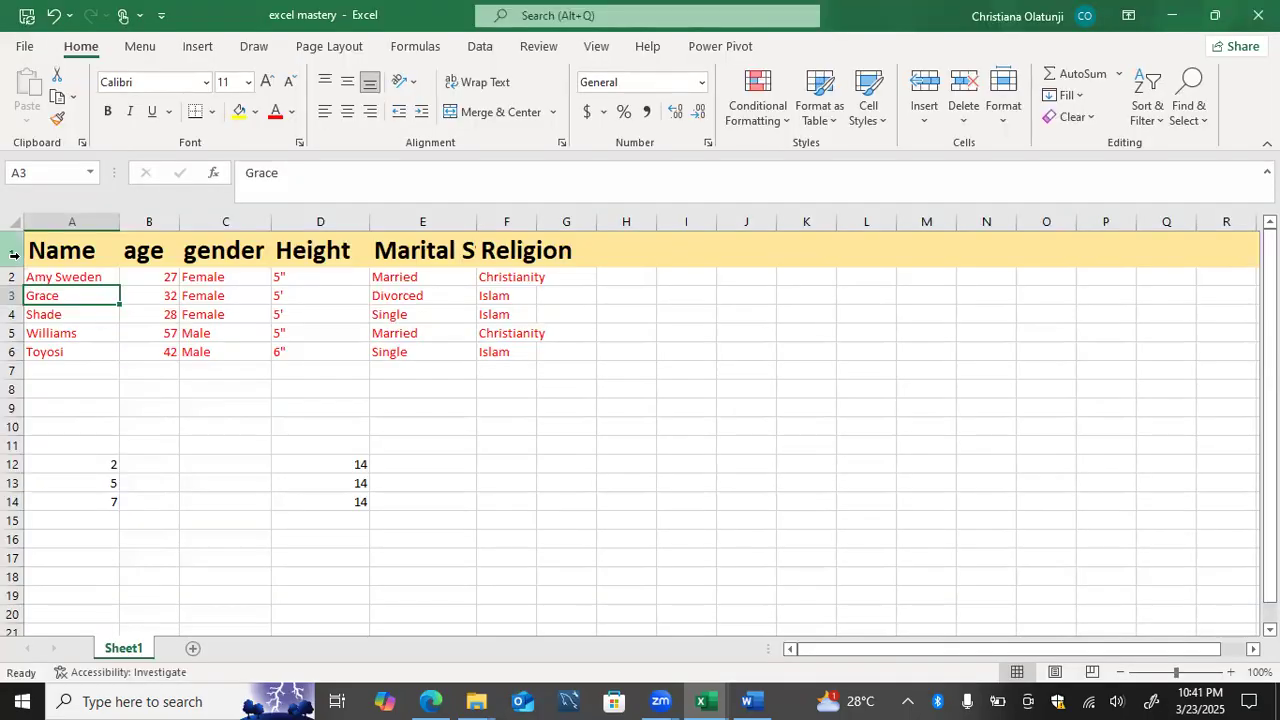
{"action": "left_click", "coordinate": [22, 47]}
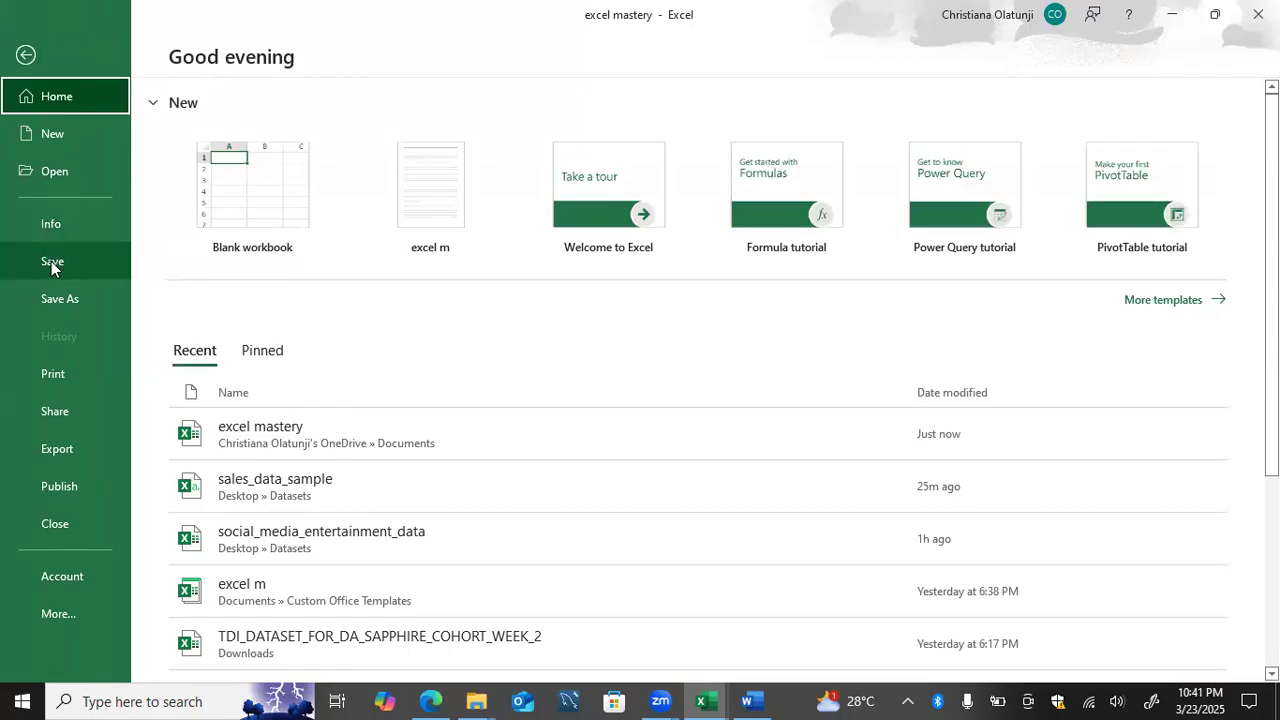
{"action": "left_click", "coordinate": [257, 165]}
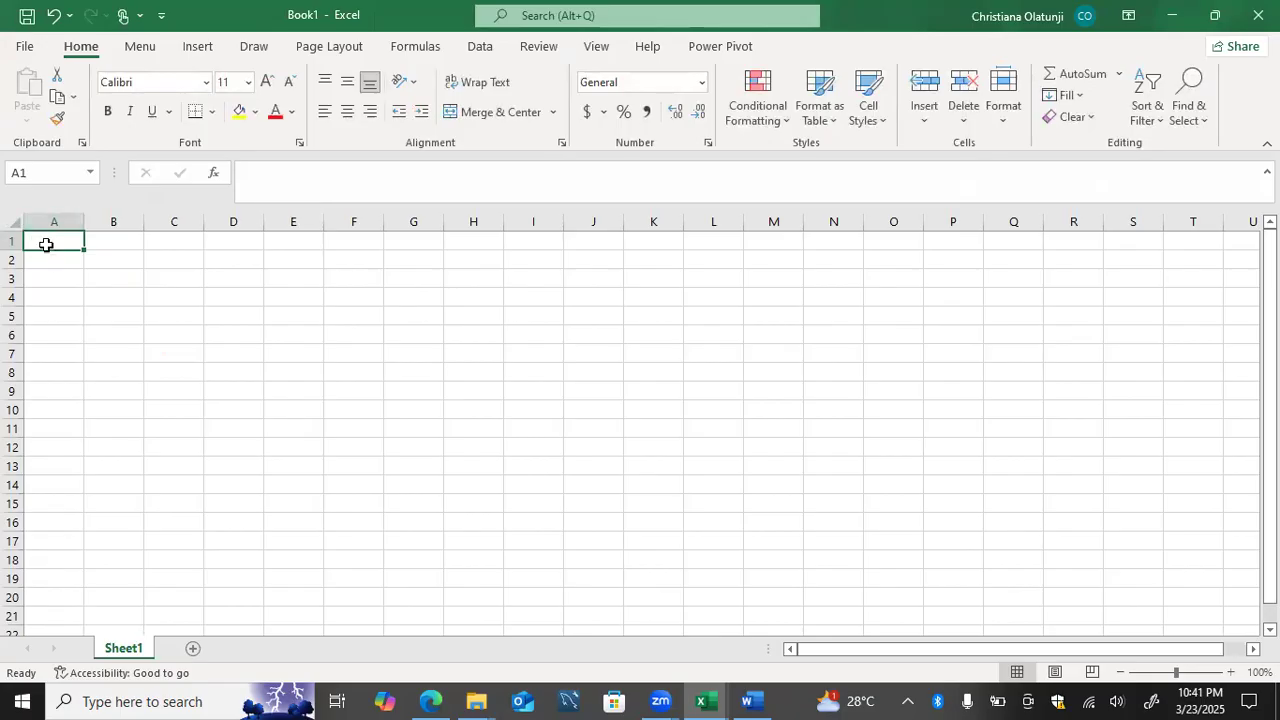
Step: Enter the headers name, age, gender, occupation and religion in cells A1 to E1, and select the whole of row 1
{"action": "type", "text": "name"}
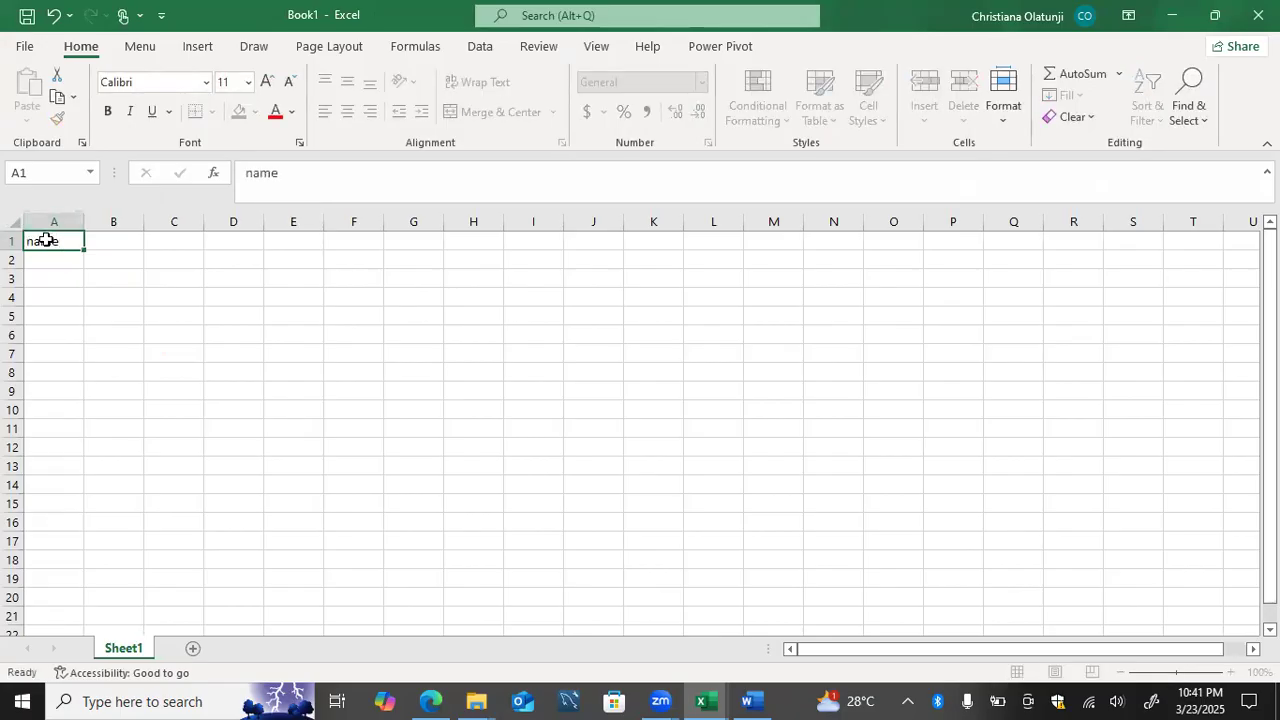
{"action": "key", "text": "Tab"}
{"action": "type", "text": "age"}
{"action": "key", "text": "Tab"}
{"action": "type", "text": "gender"}
{"action": "key", "text": "Tab"}
{"action": "type", "text": "occupation"}
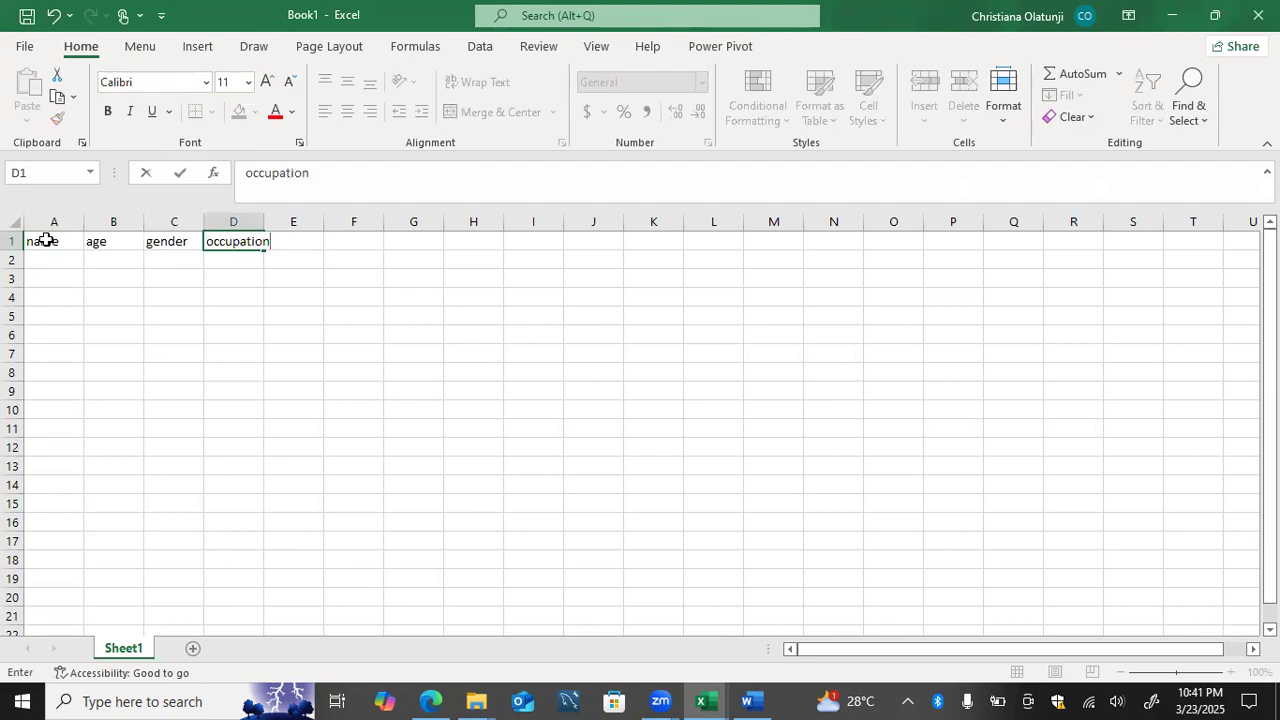
{"action": "key", "text": "Tab"}
{"action": "type", "text": "religion"}
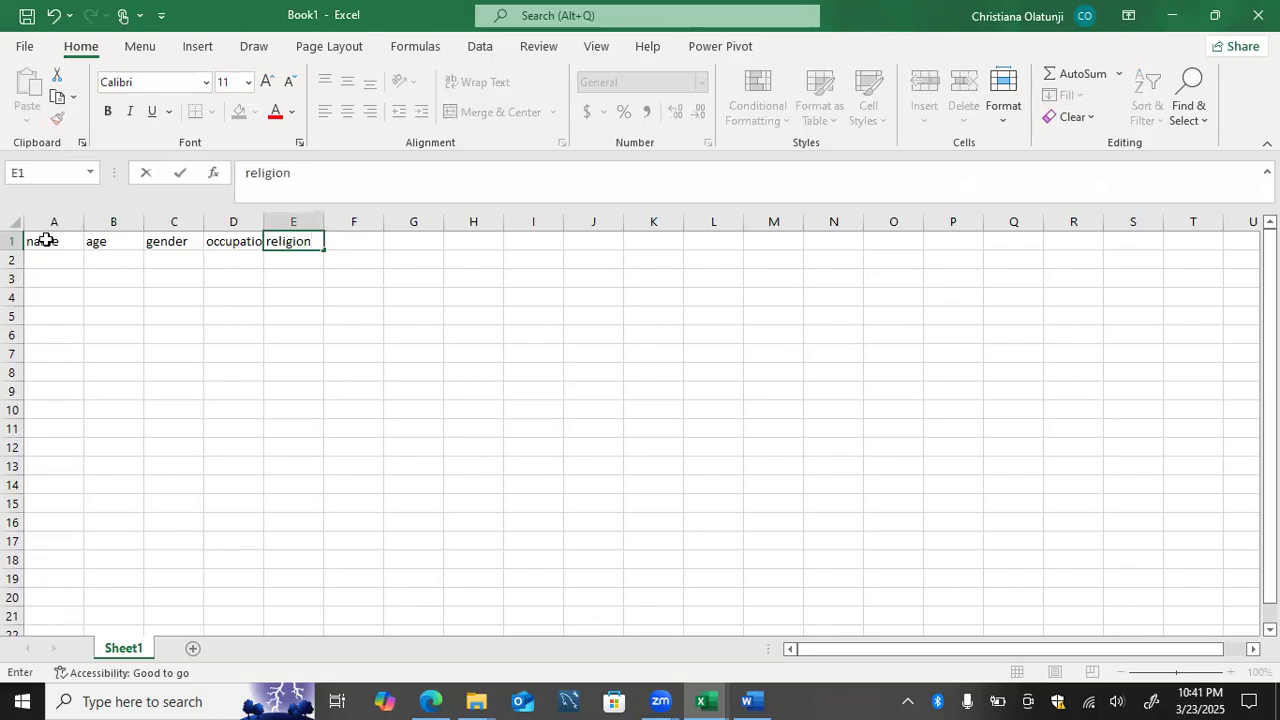
{"action": "left_click", "coordinate": [14, 240]}
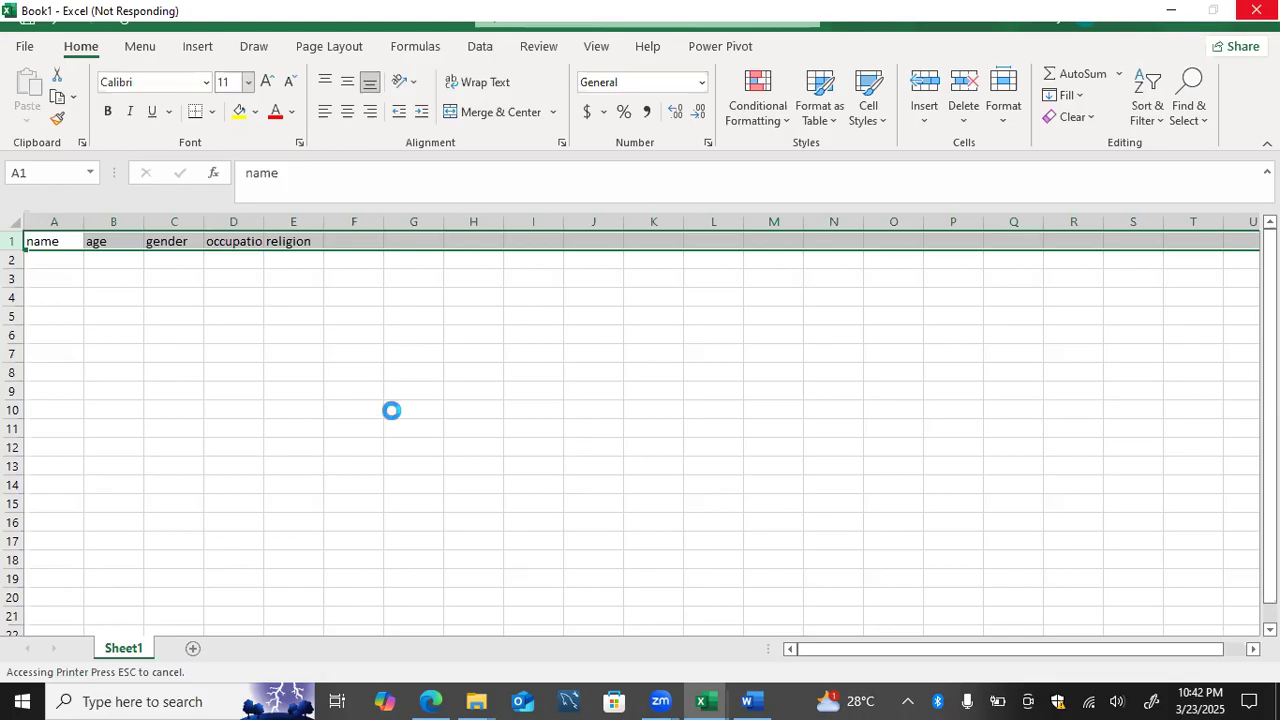
Step: Switch to the excel mastery workbook and start saving a copy of it with the file type Excel Template
{"action": "mouse_move", "coordinate": [700, 698]}
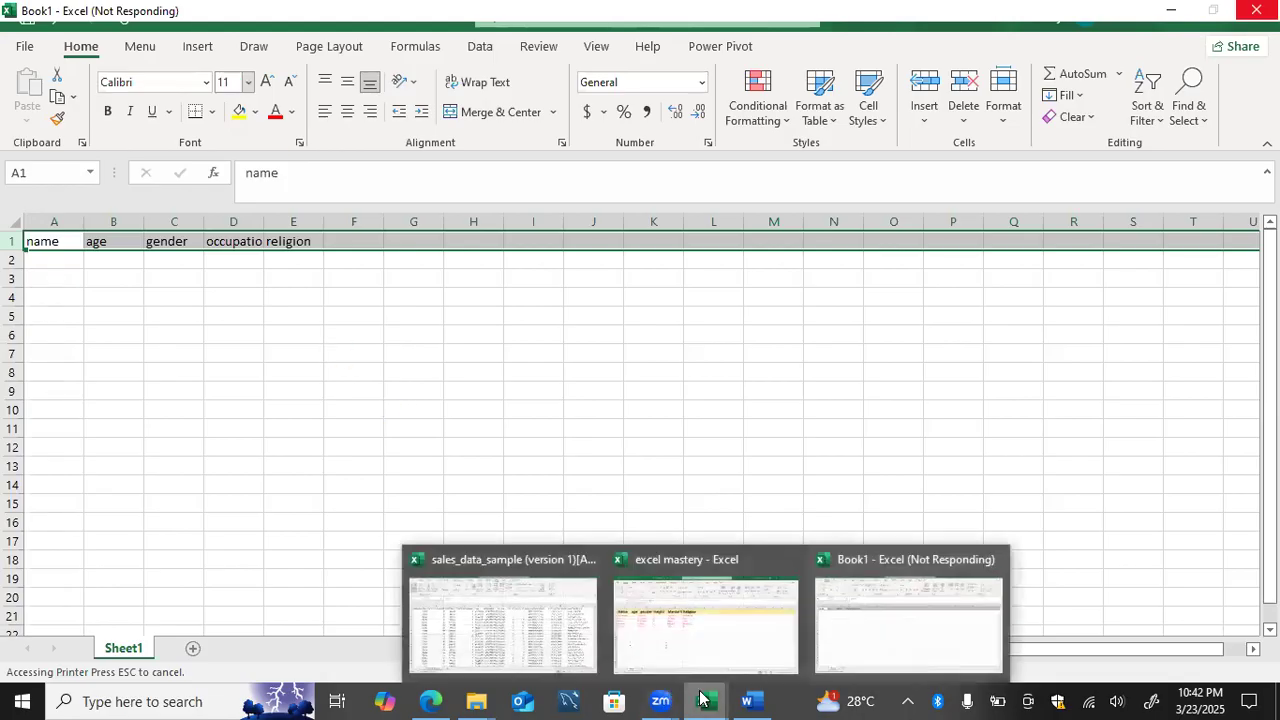
{"action": "left_click", "coordinate": [708, 638]}
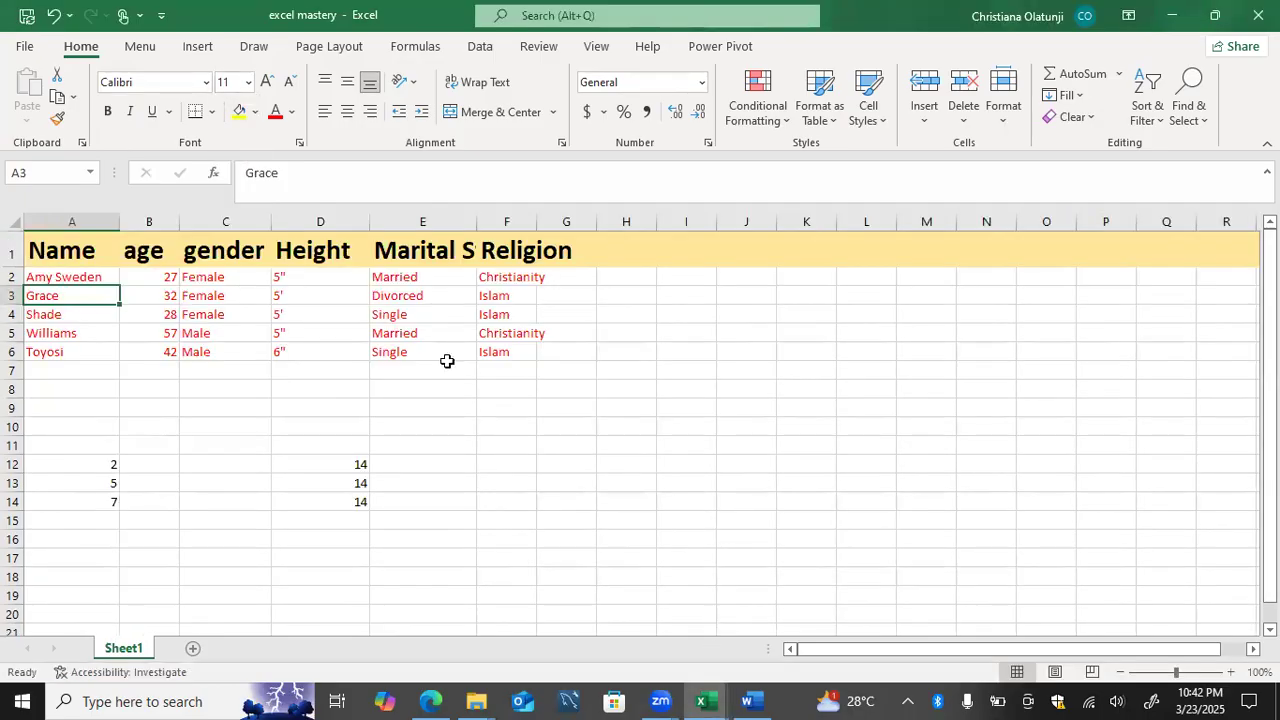
{"action": "left_click", "coordinate": [30, 55]}
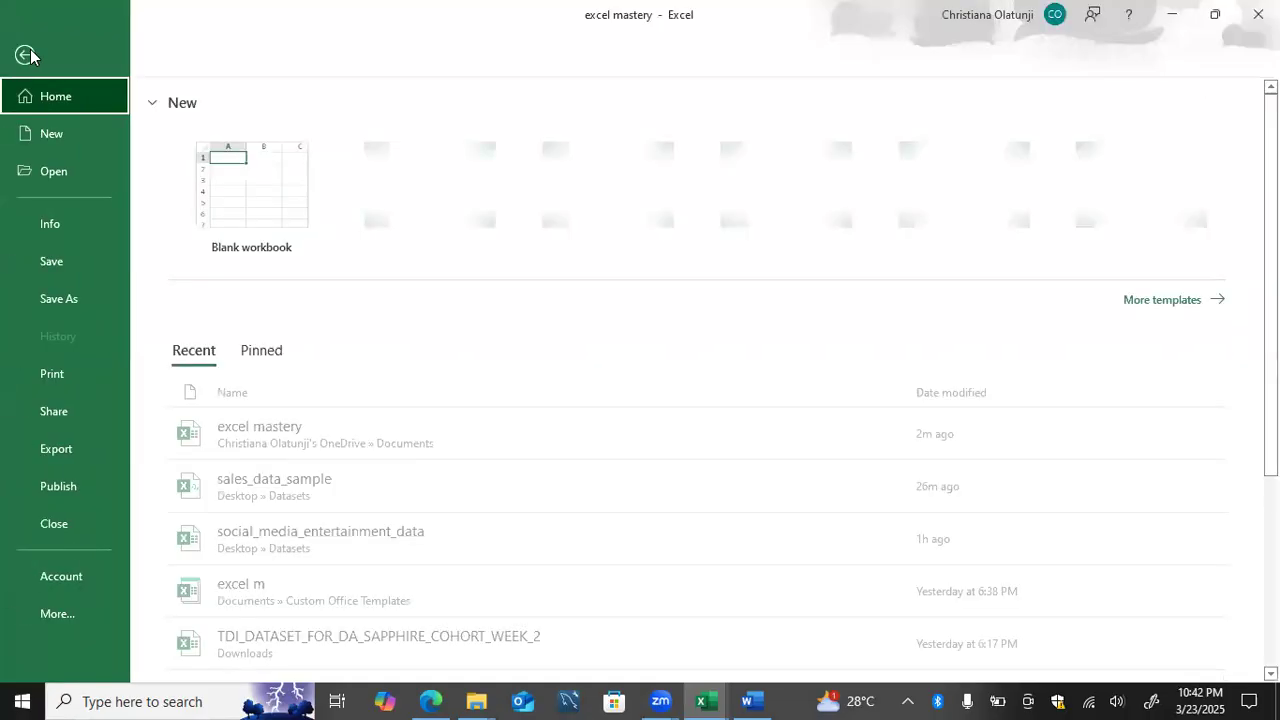
{"action": "left_click", "coordinate": [45, 294]}
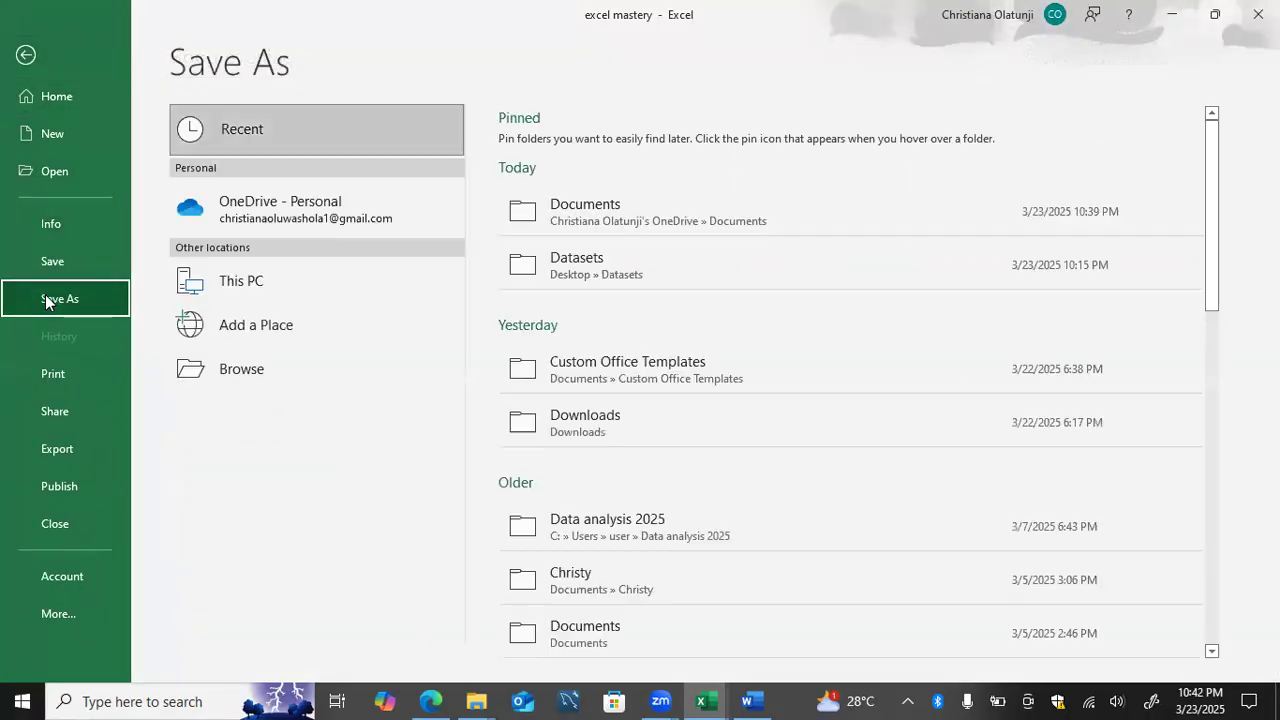
{"action": "left_click", "coordinate": [560, 208]}
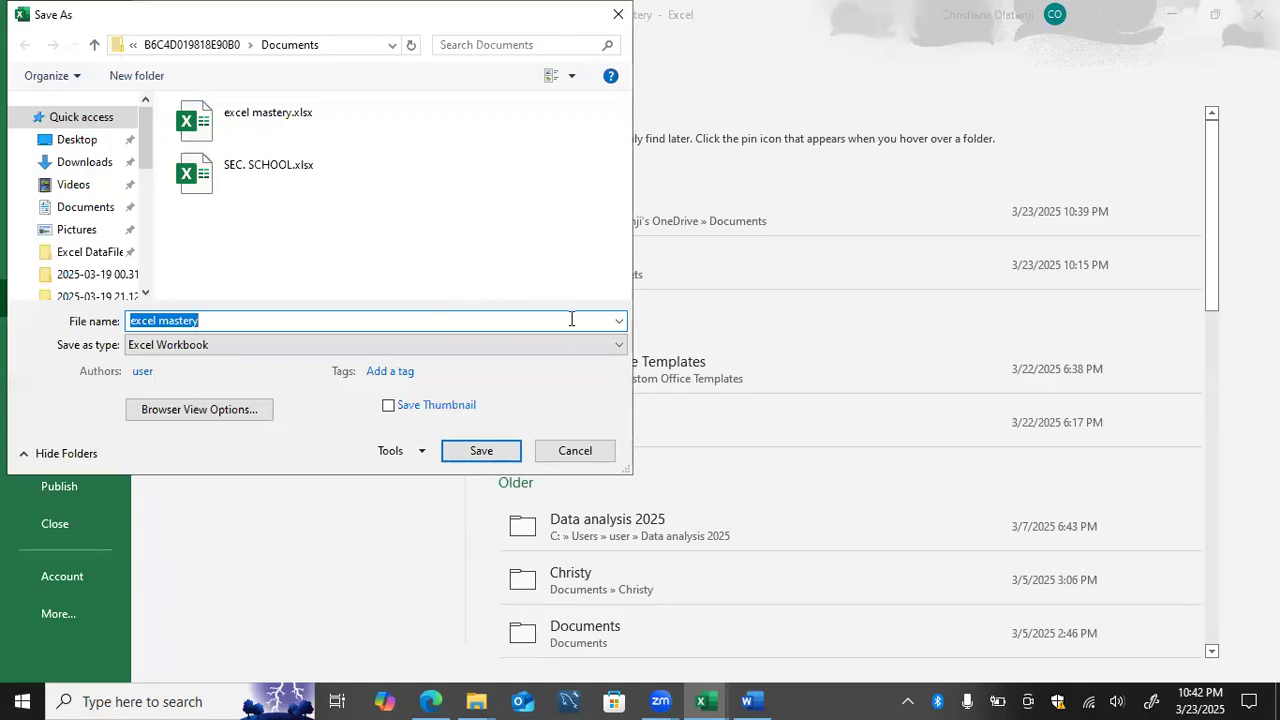
{"action": "left_click", "coordinate": [615, 349]}
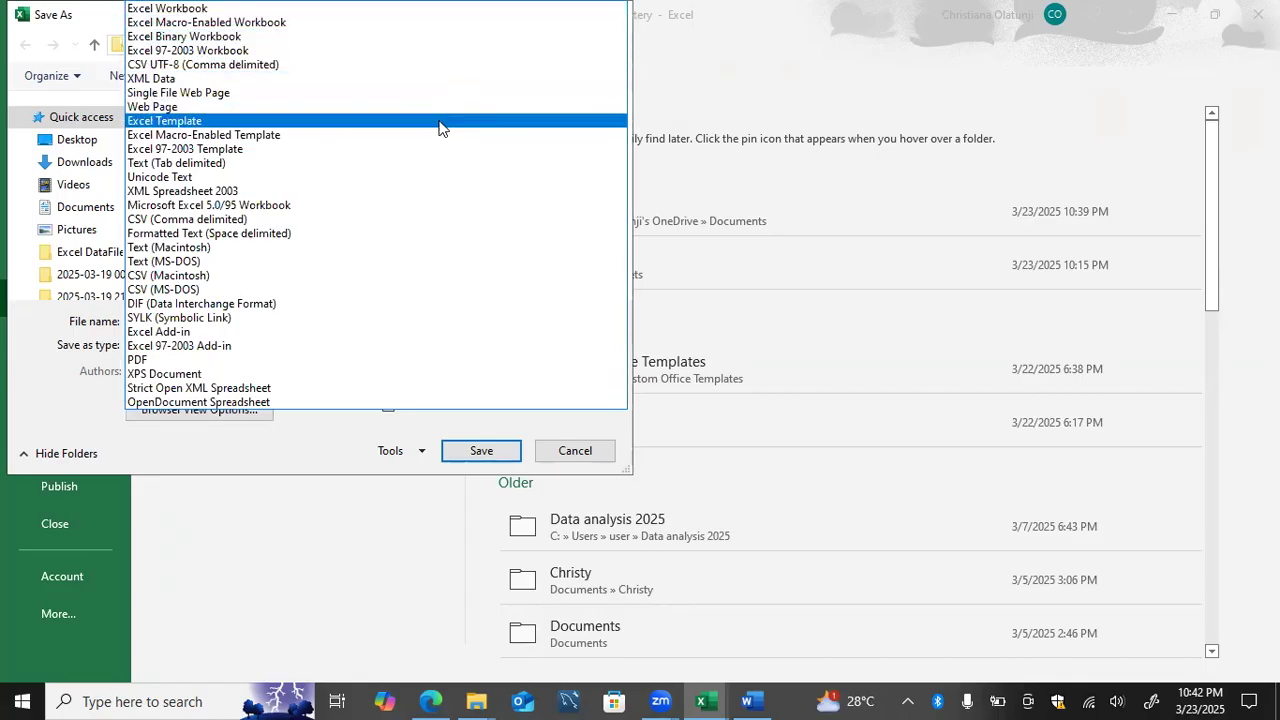
{"action": "left_click", "coordinate": [440, 121]}
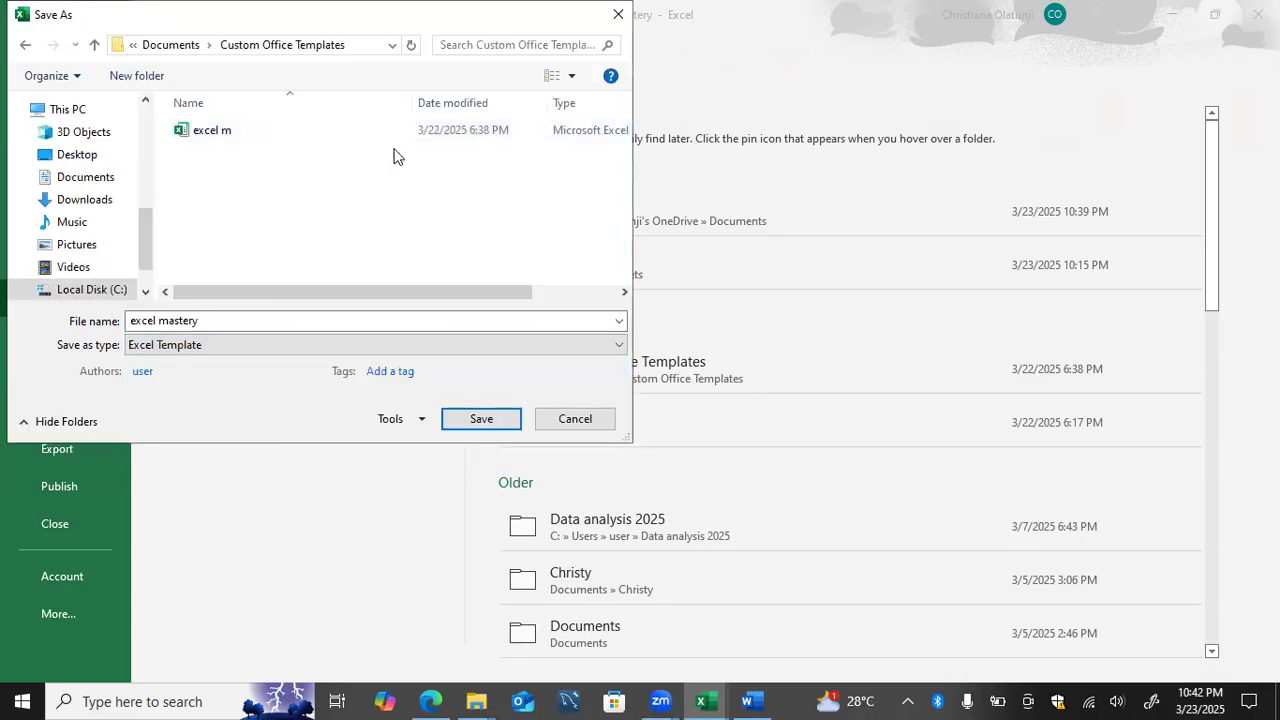
Step: Name the template excel mastery templ and save it in the Custom Office Templates folder
{"action": "left_click", "coordinate": [399, 316]}
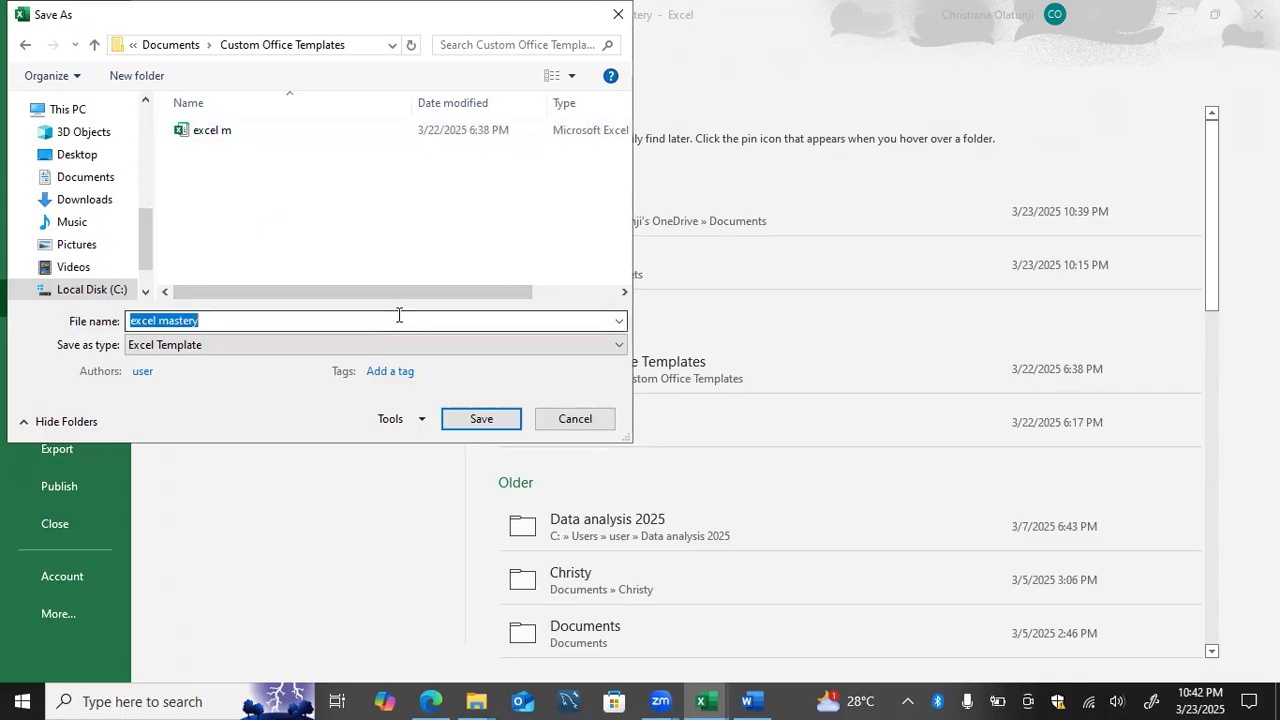
{"action": "left_click", "coordinate": [399, 316]}
{"action": "type", "text": "templ"}
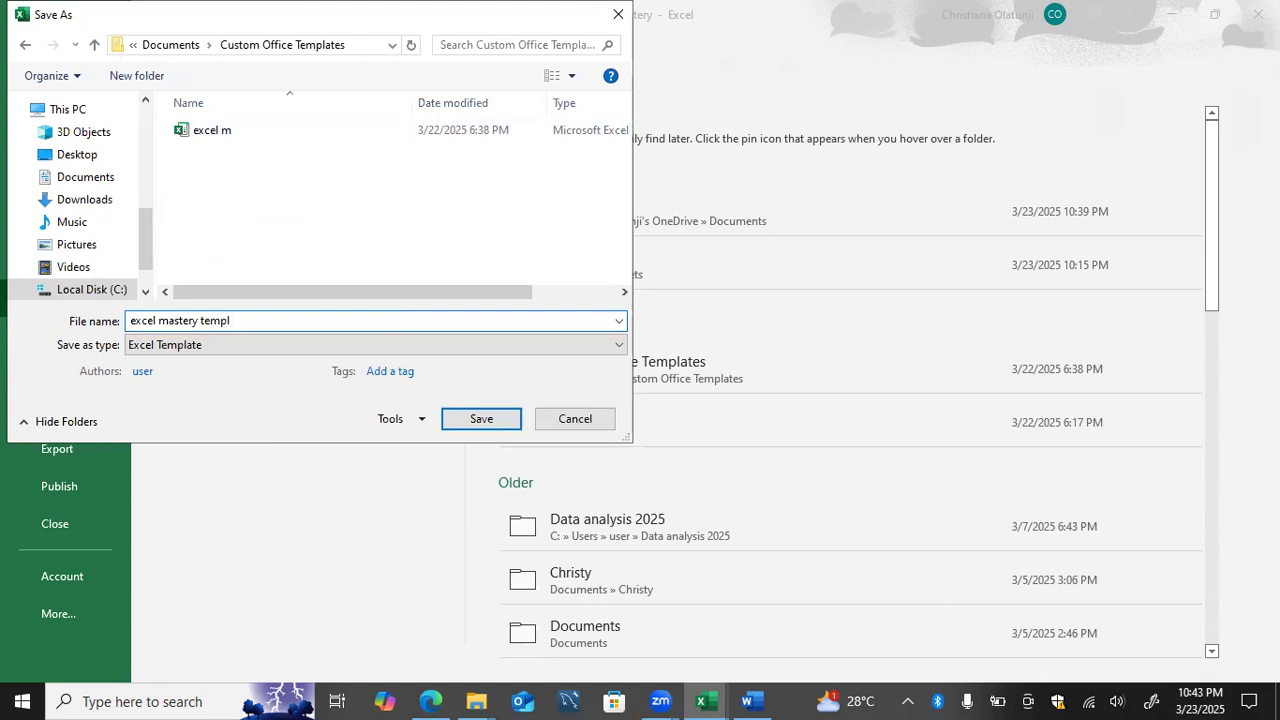
{"action": "key", "text": "Return"}
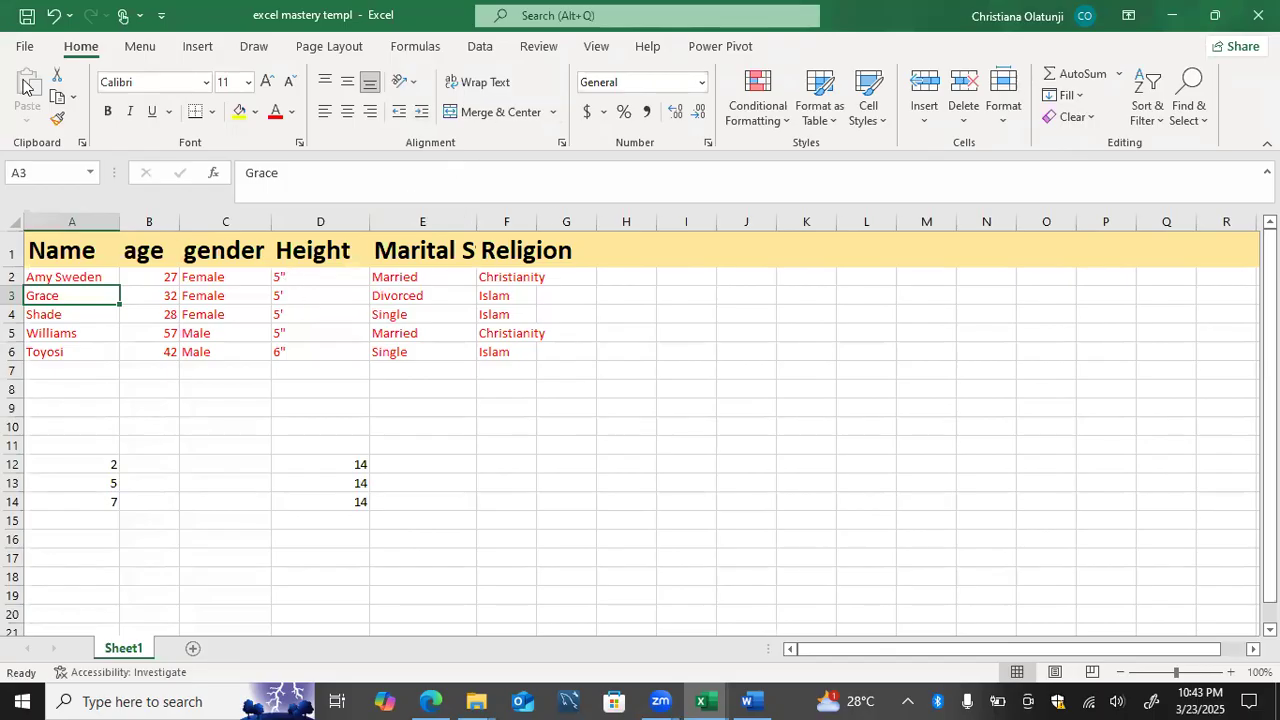
Step: Create a new blank workbook and look through the recent workbooks for the excel mastery templ template
{"action": "key", "text": "ctrl+n"}
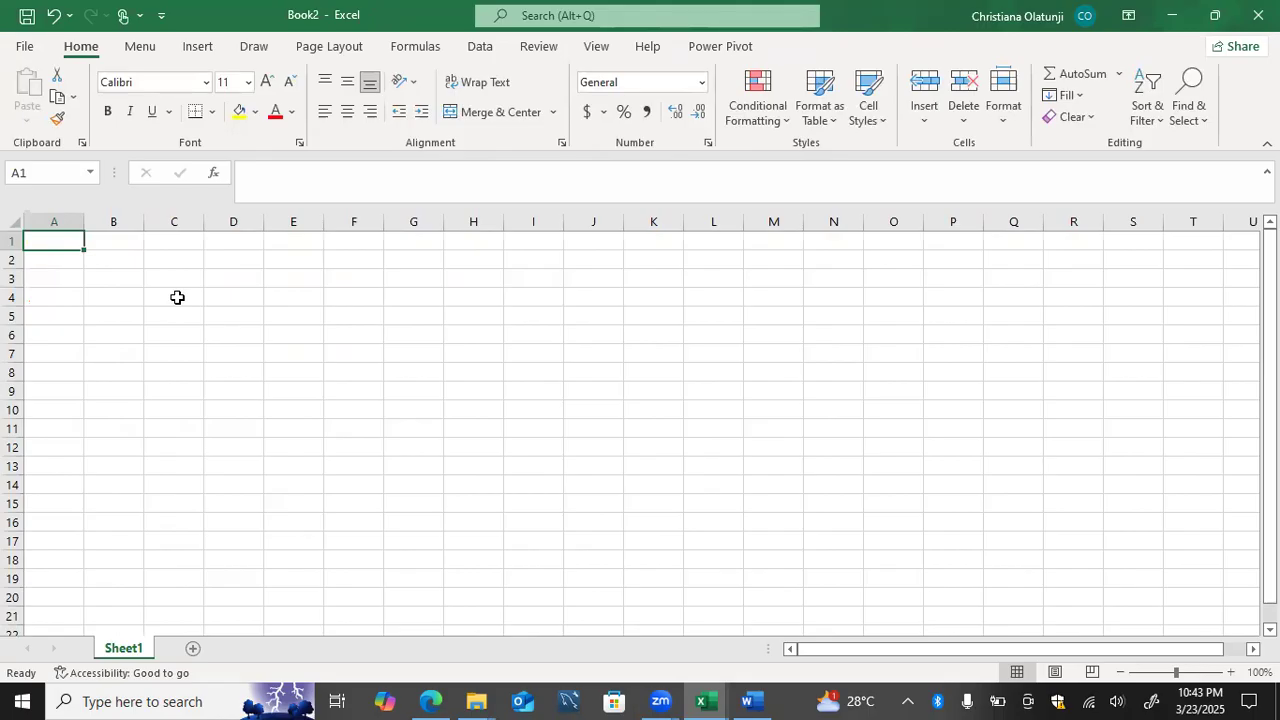
{"action": "left_click", "coordinate": [24, 47]}
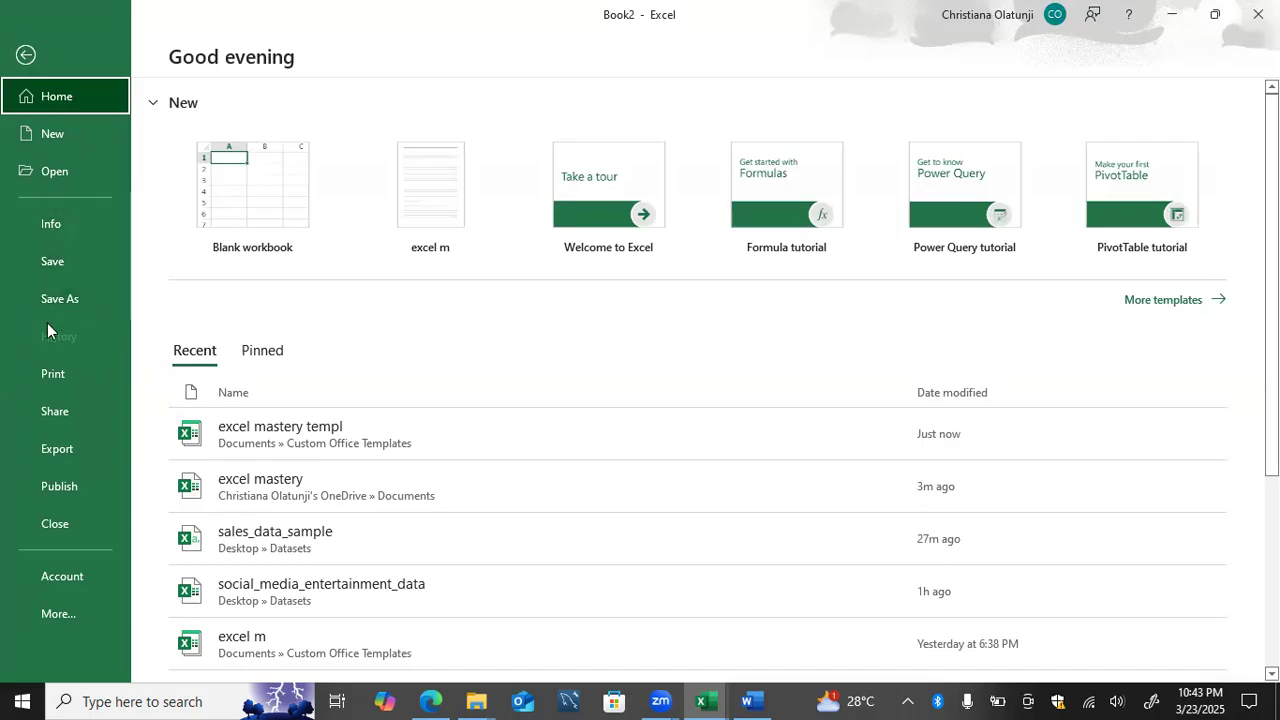
{"action": "left_click", "coordinate": [66, 182]}
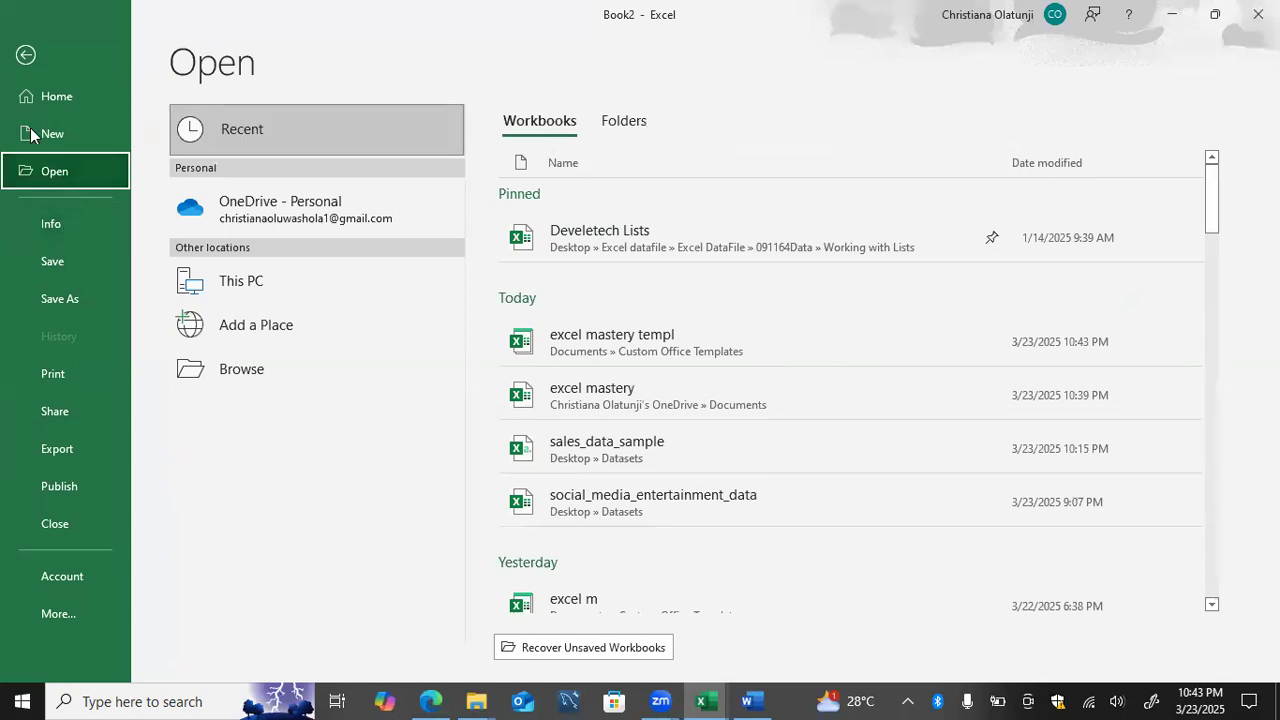
{"action": "left_click", "coordinate": [22, 67]}
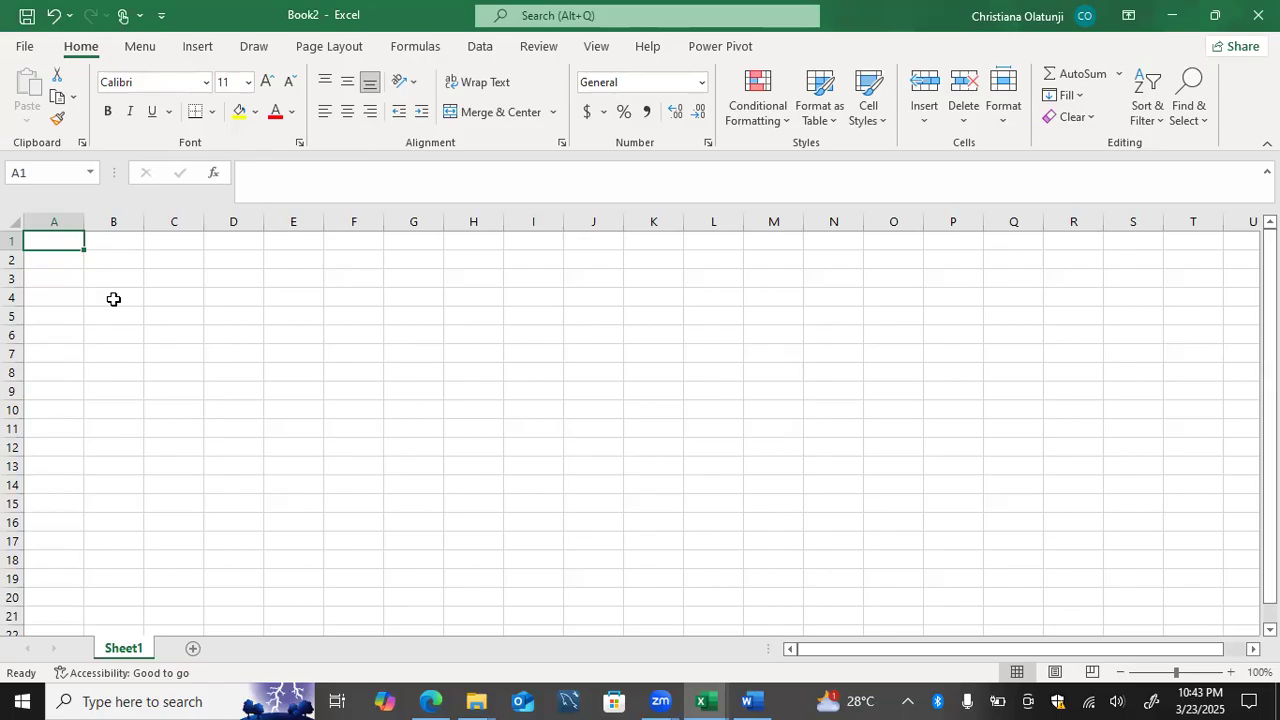
Step: Check the save locations and the templates offered for new workbooks, and return to the blank sheet
{"action": "left_click", "coordinate": [33, 45]}
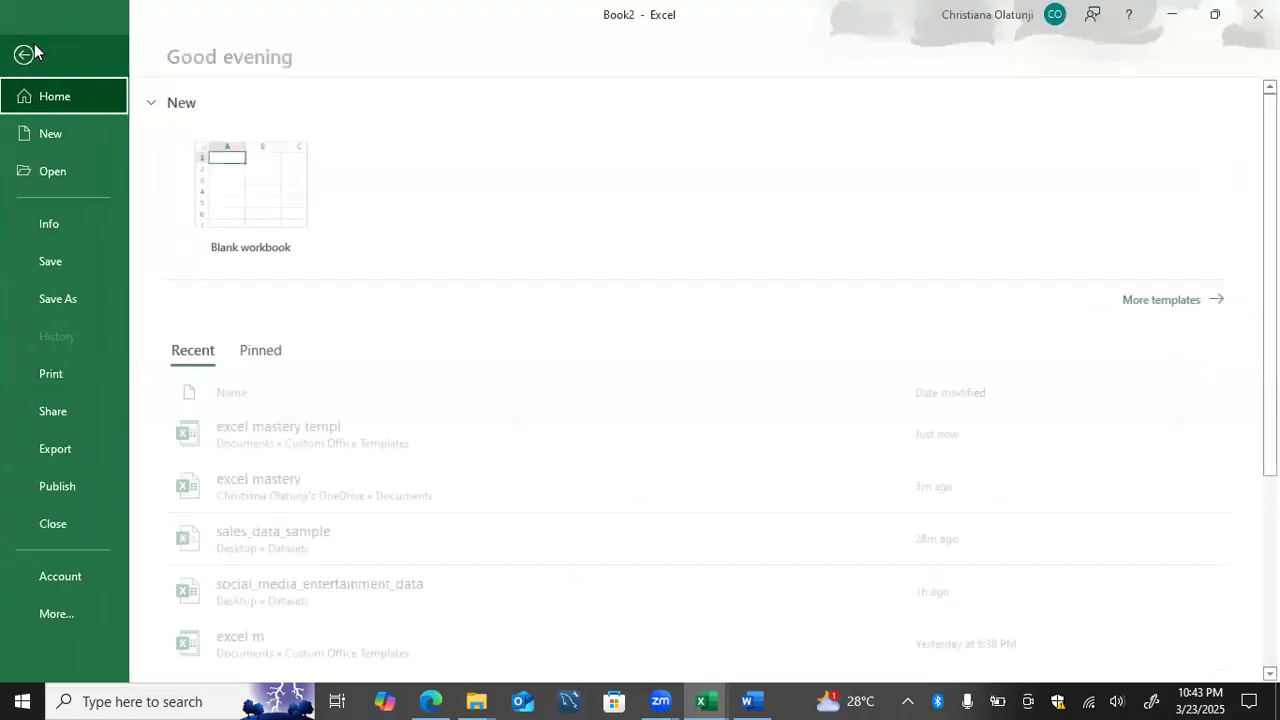
{"action": "left_click", "coordinate": [45, 262]}
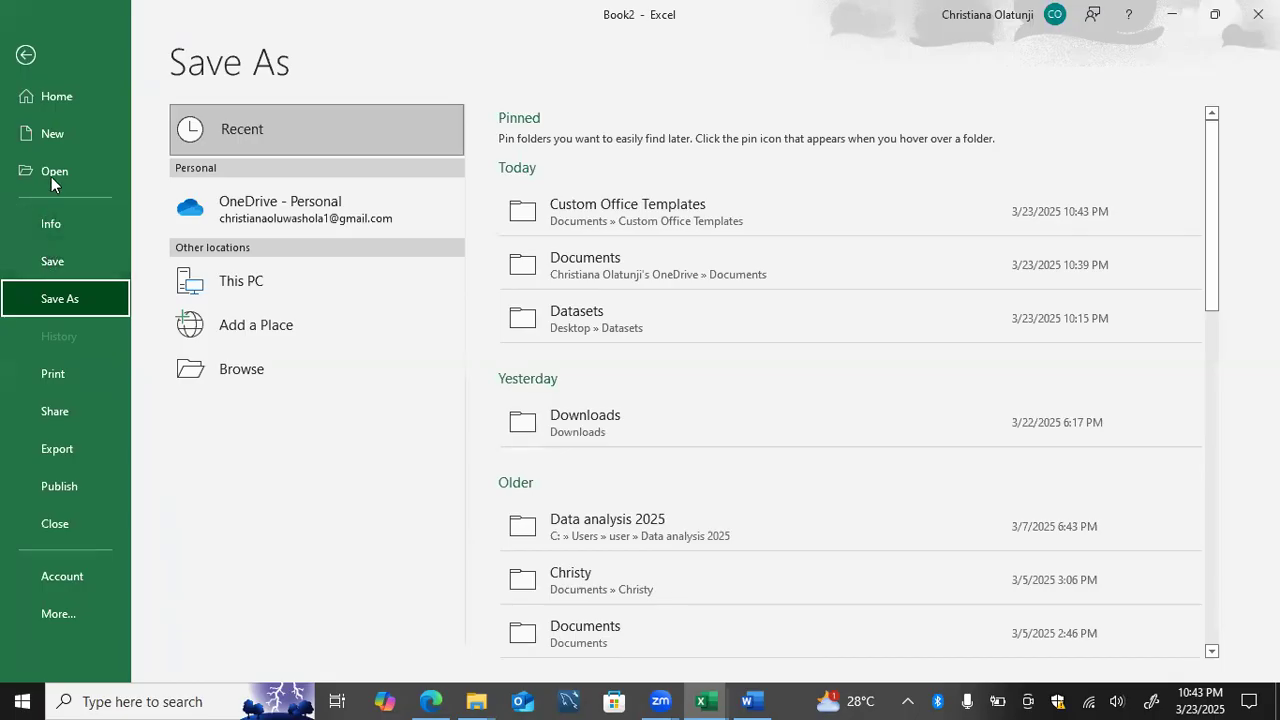
{"action": "left_click", "coordinate": [54, 133]}
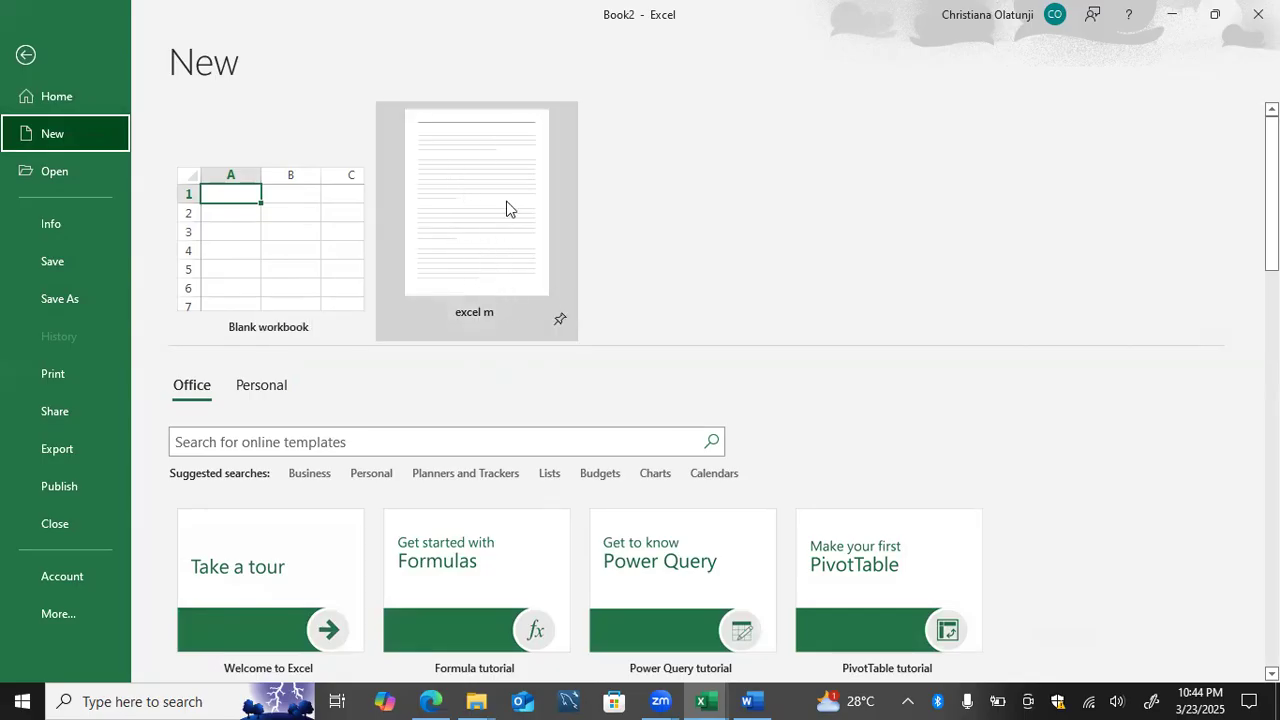
{"action": "left_click", "coordinate": [26, 55]}
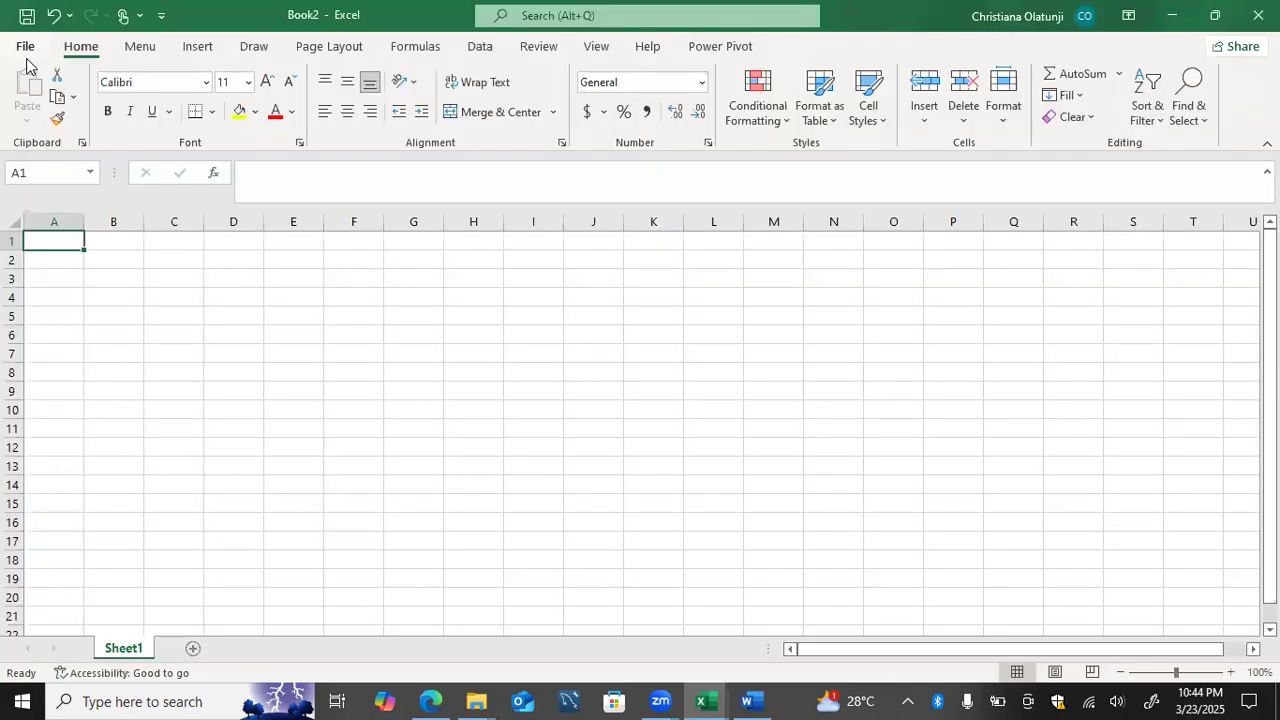
Step: Show the personal templates for new workbooks and try to create a workbook from excel mastery templ
{"action": "left_click", "coordinate": [25, 47]}
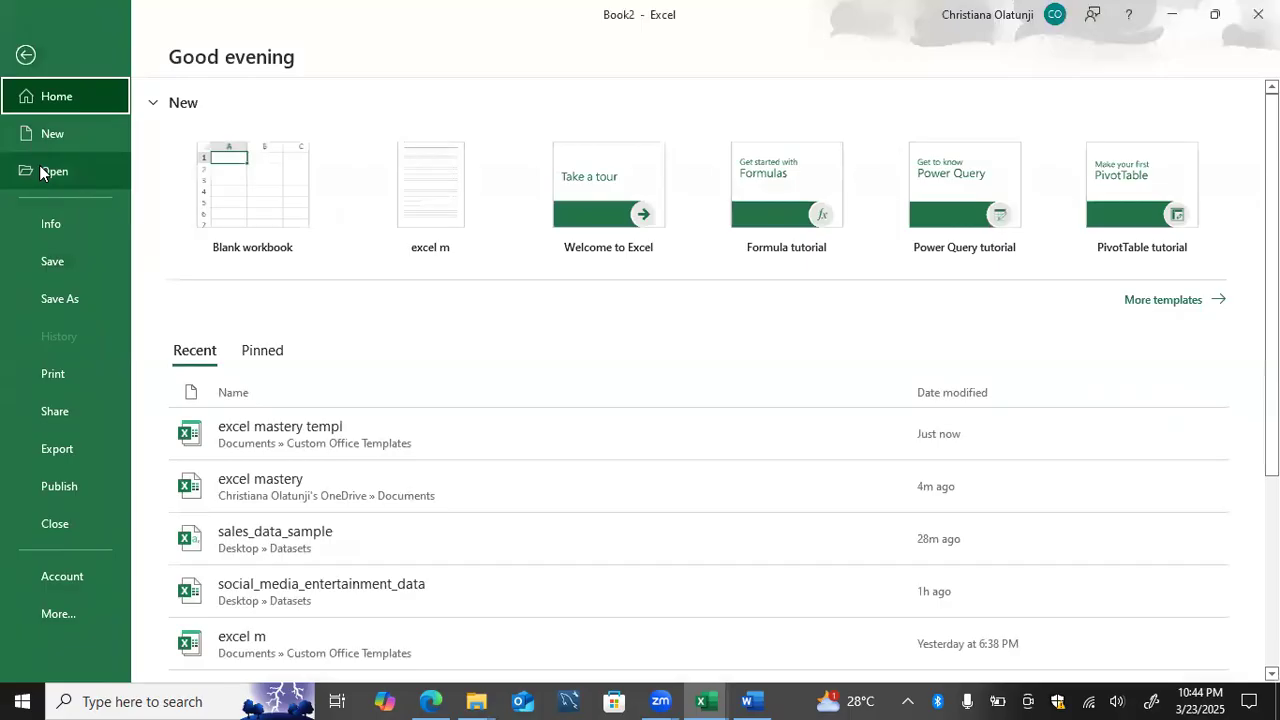
{"action": "left_click", "coordinate": [54, 137]}
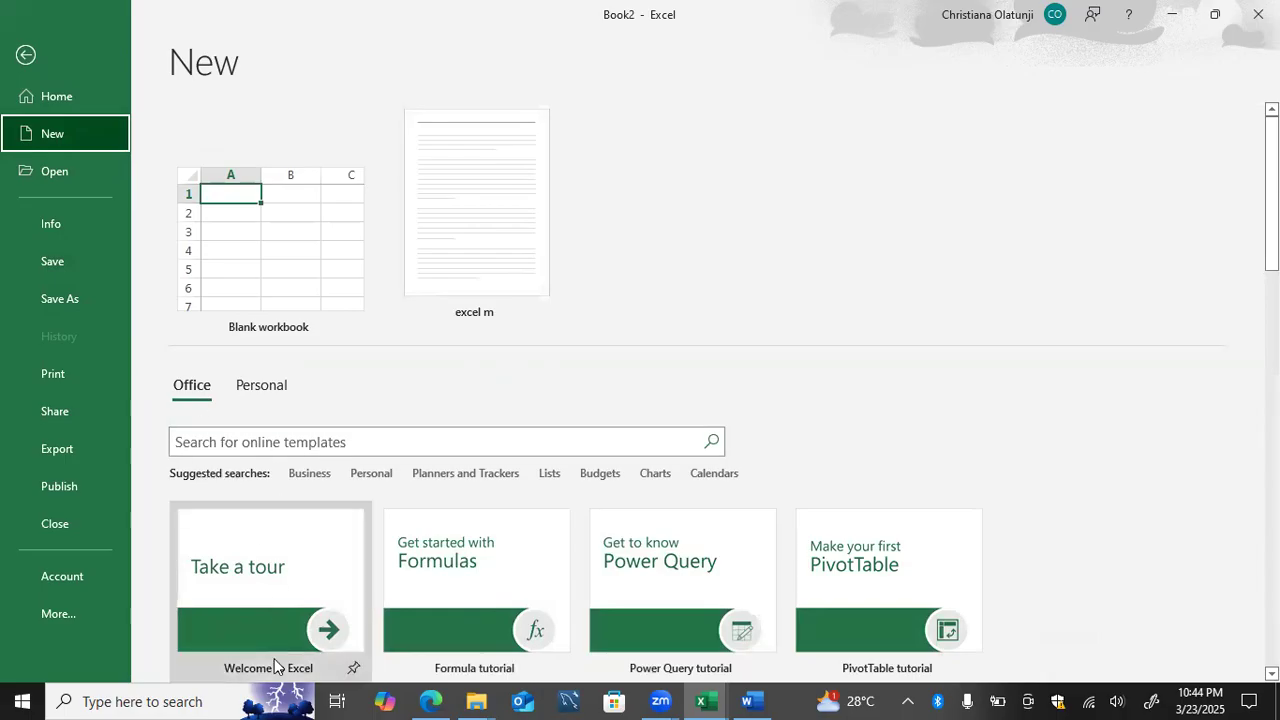
{"action": "left_click", "coordinate": [257, 390]}
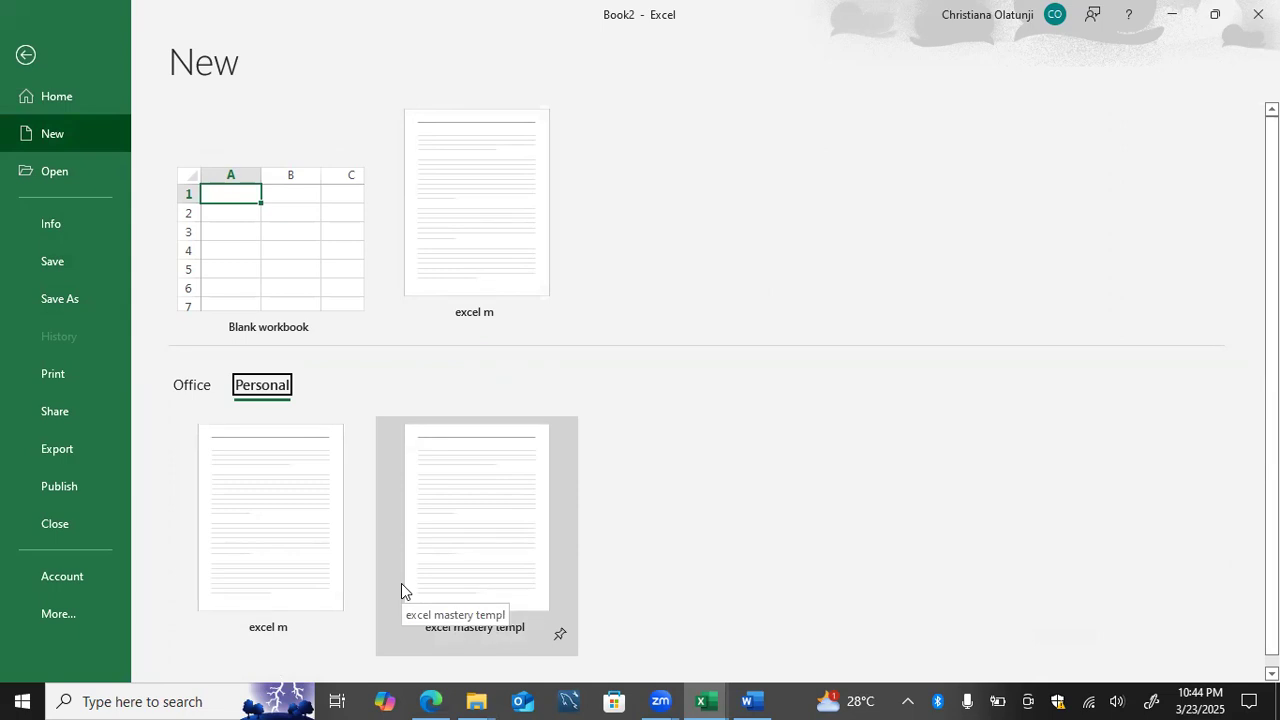
{"action": "scroll", "coordinate": [401, 584], "scroll_direction": "down", "scroll_amount": 1}
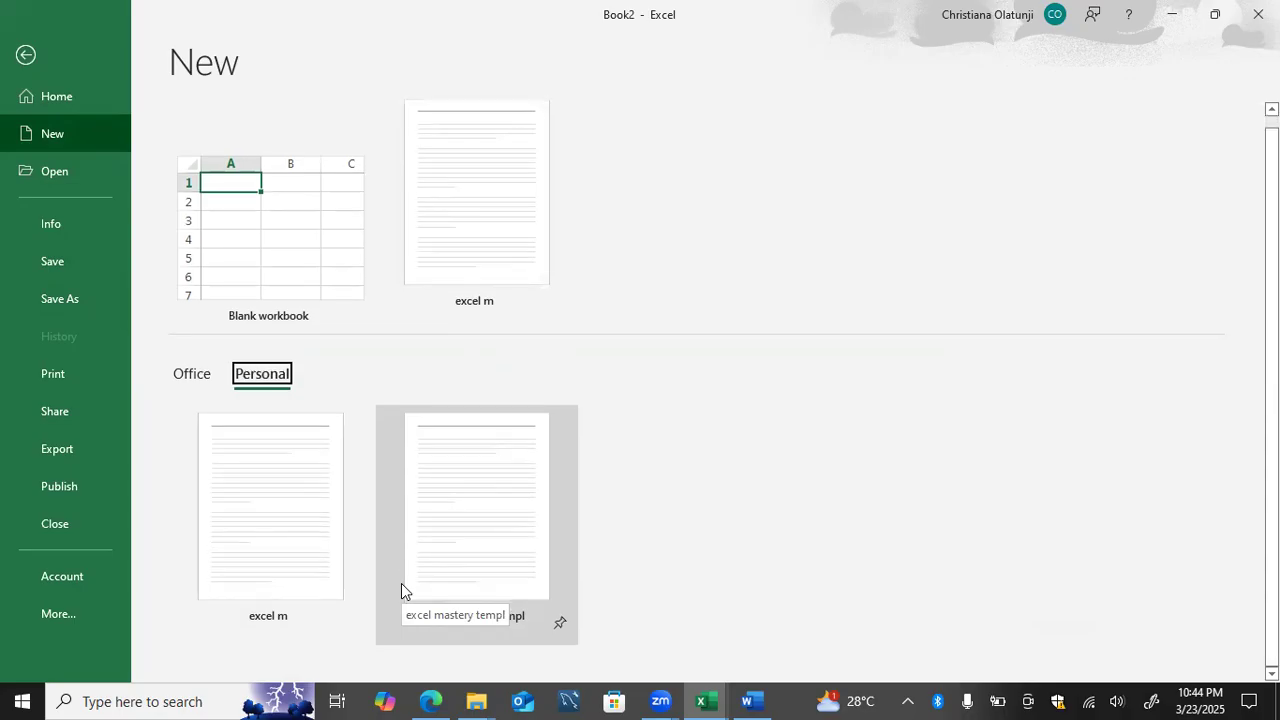
{"action": "scroll", "coordinate": [401, 584], "scroll_direction": "up", "scroll_amount": 1}
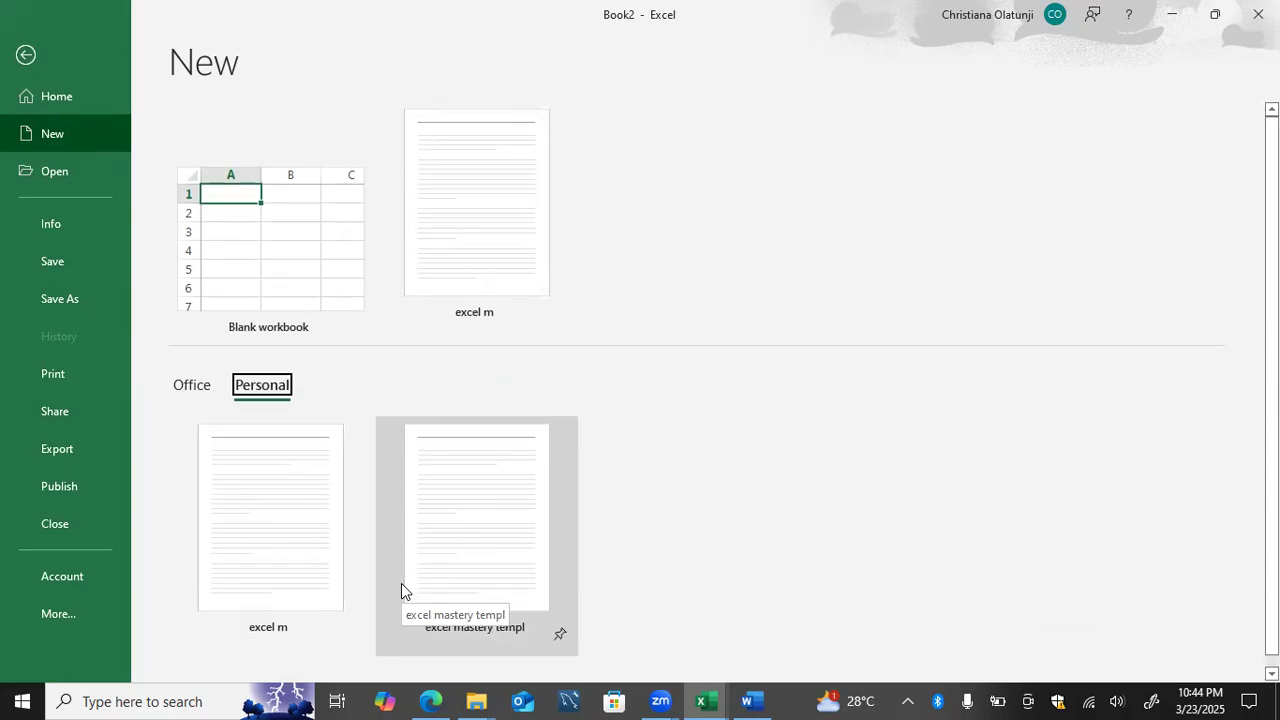
{"action": "left_click", "coordinate": [480, 590]}
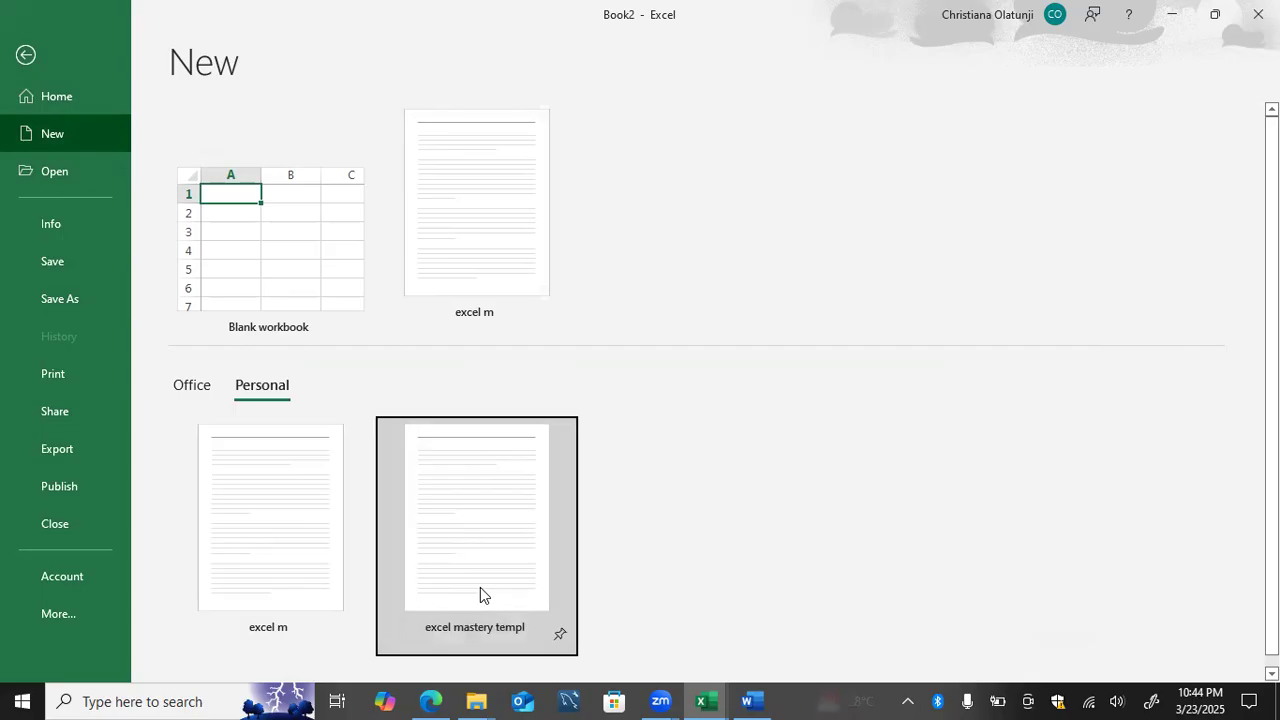
{"action": "left_click", "coordinate": [480, 588]}
{"action": "right_click", "coordinate": [445, 517]}
{"action": "left_click", "coordinate": [450, 495]}
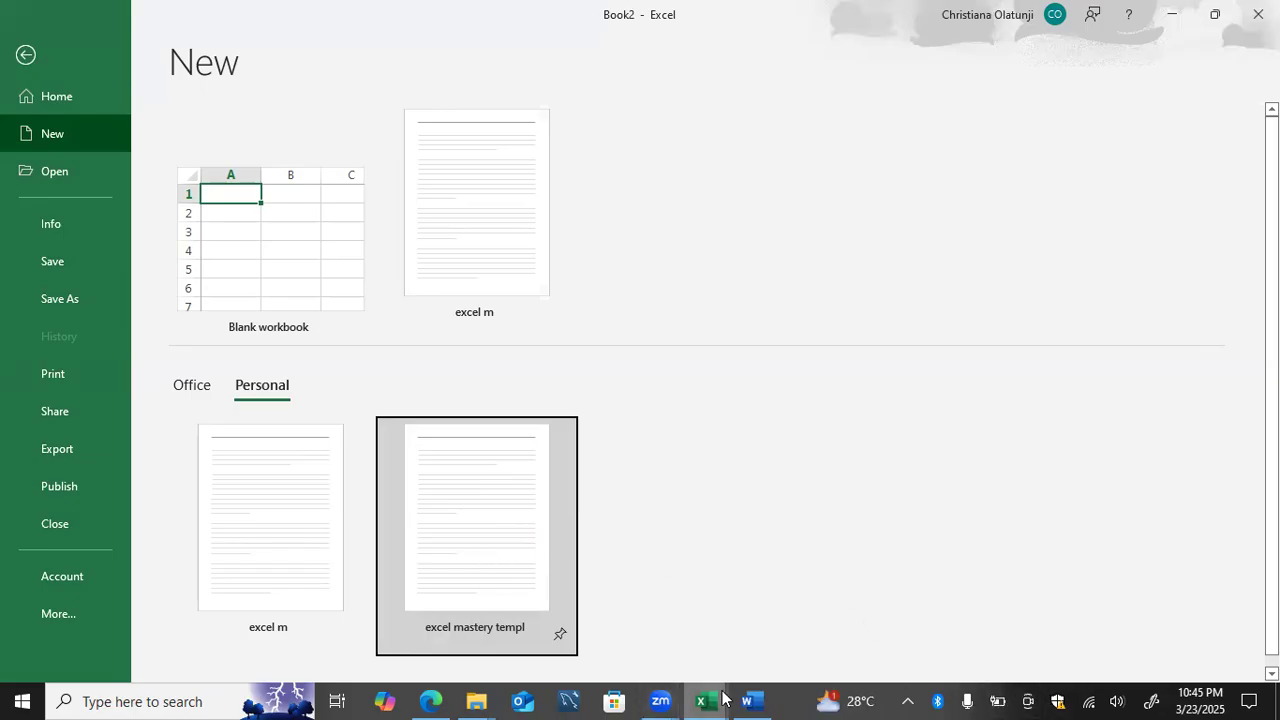
Step: Switch to the course outline document in Word to check the template and freezing topics
{"action": "mouse_move", "coordinate": [740, 698]}
{"action": "left_click", "coordinate": [752, 652]}
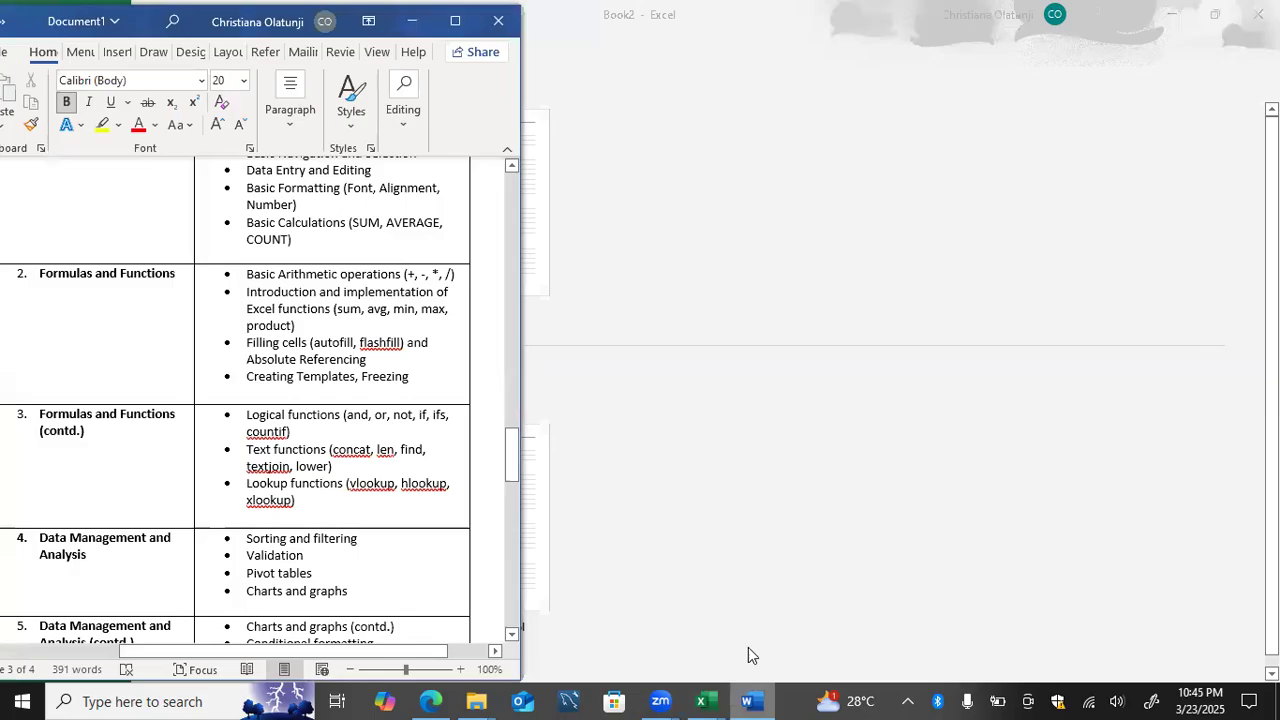